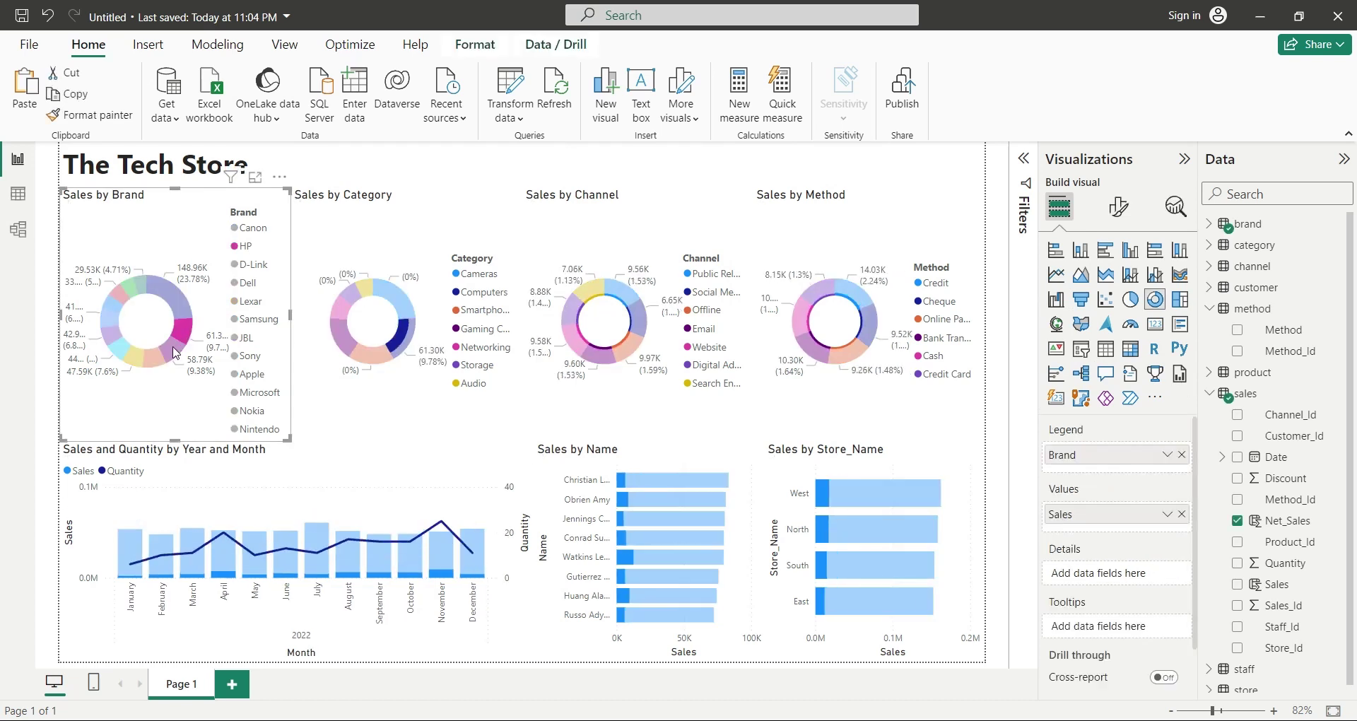
- Cross-filter the finished dashboard by Nokia, Cameras, Audio, a sales channel and Cheque payments
click(138, 286)
click(404, 298)
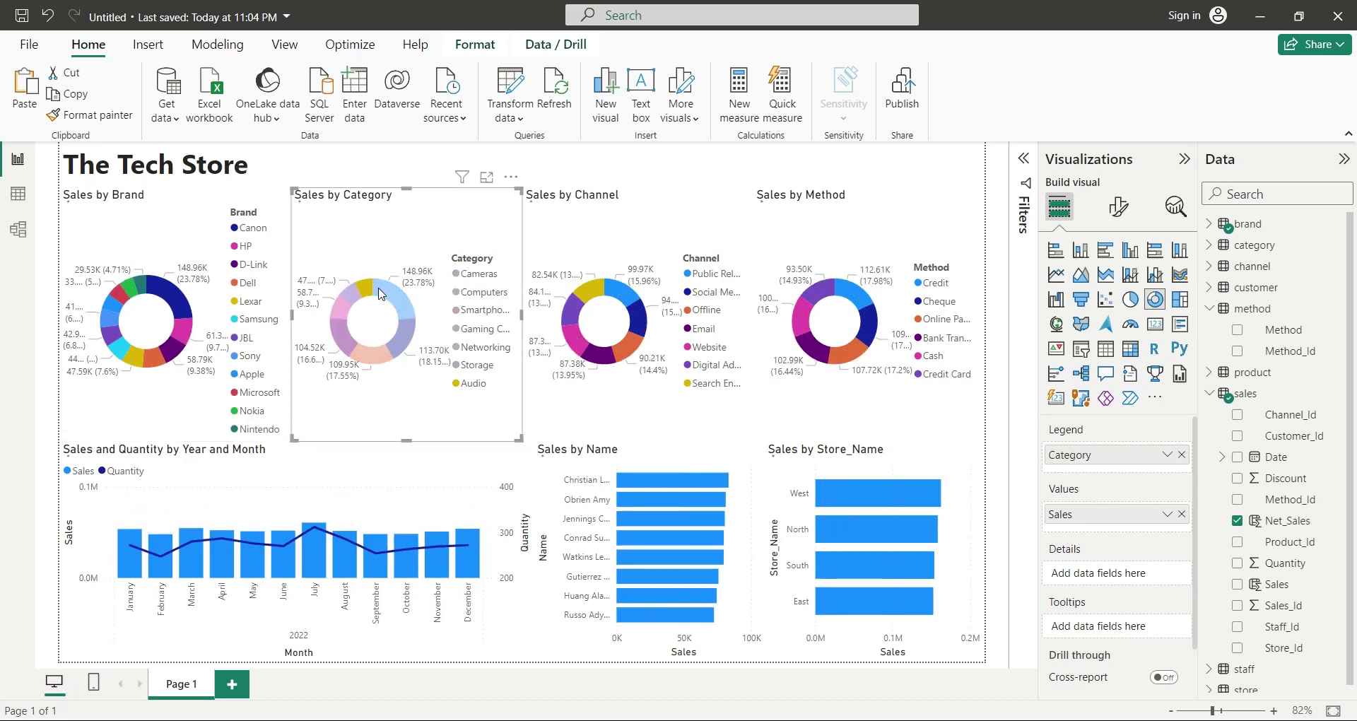
click(364, 288)
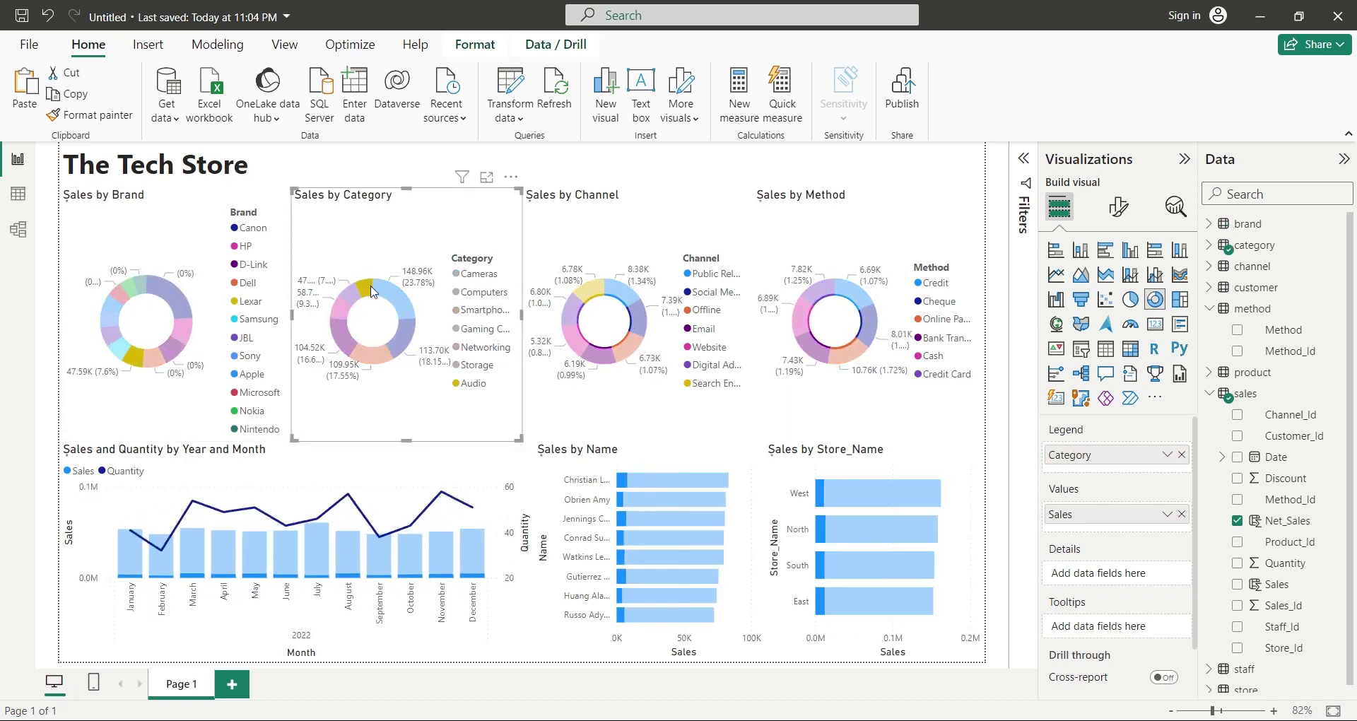
click(579, 300)
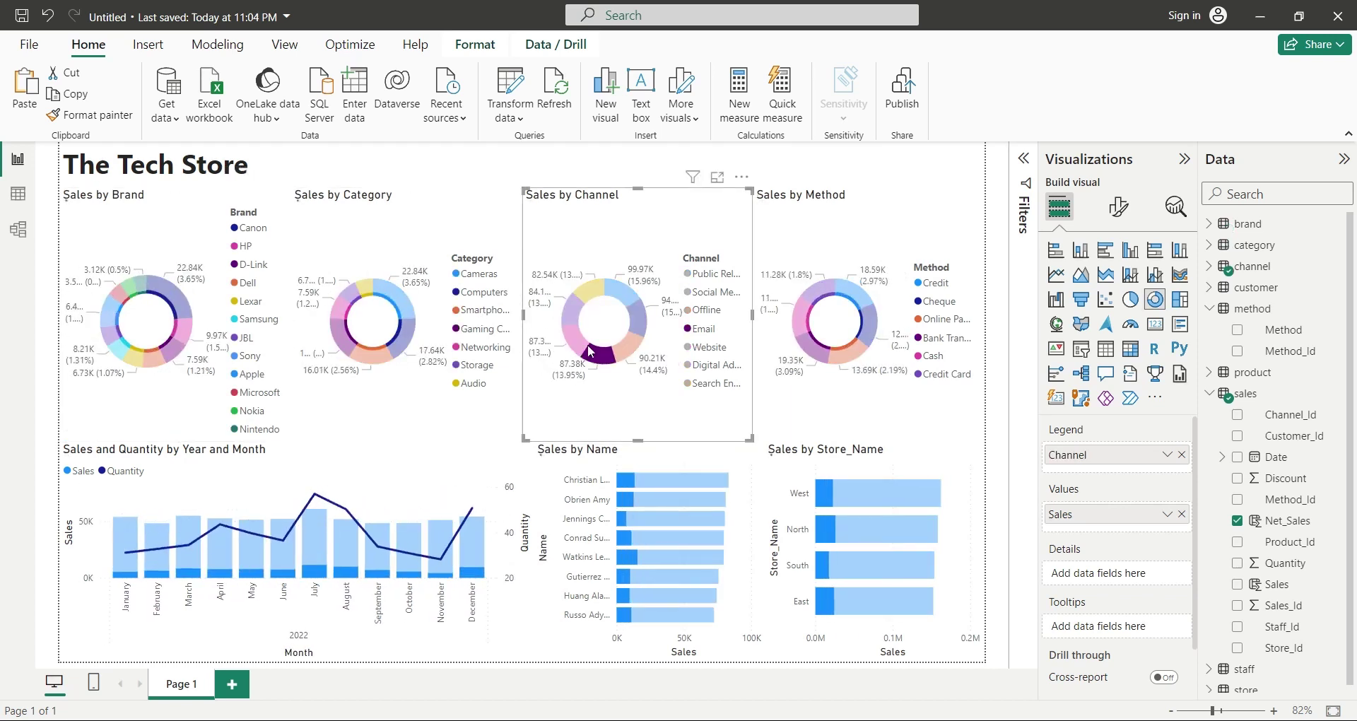
click(578, 318)
click(801, 320)
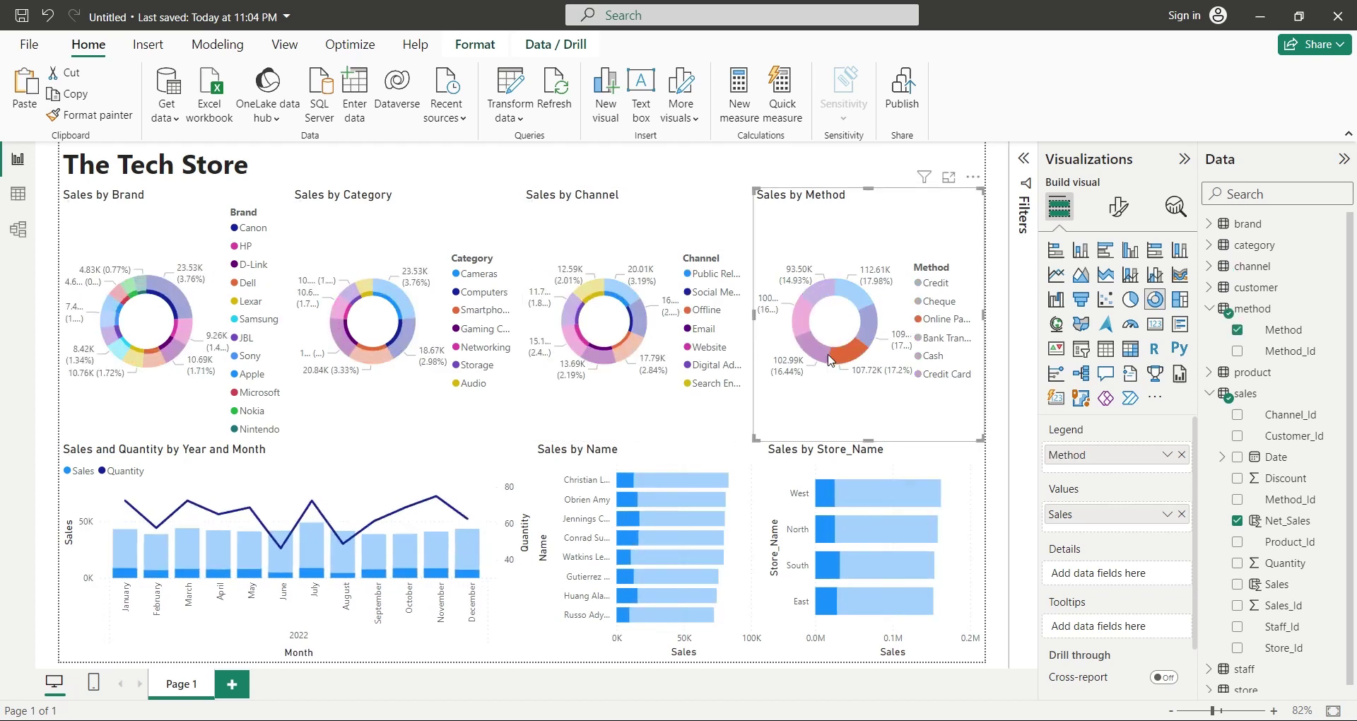
- Filter the dashboard by each store in turn, then by individual staff members
click(856, 502)
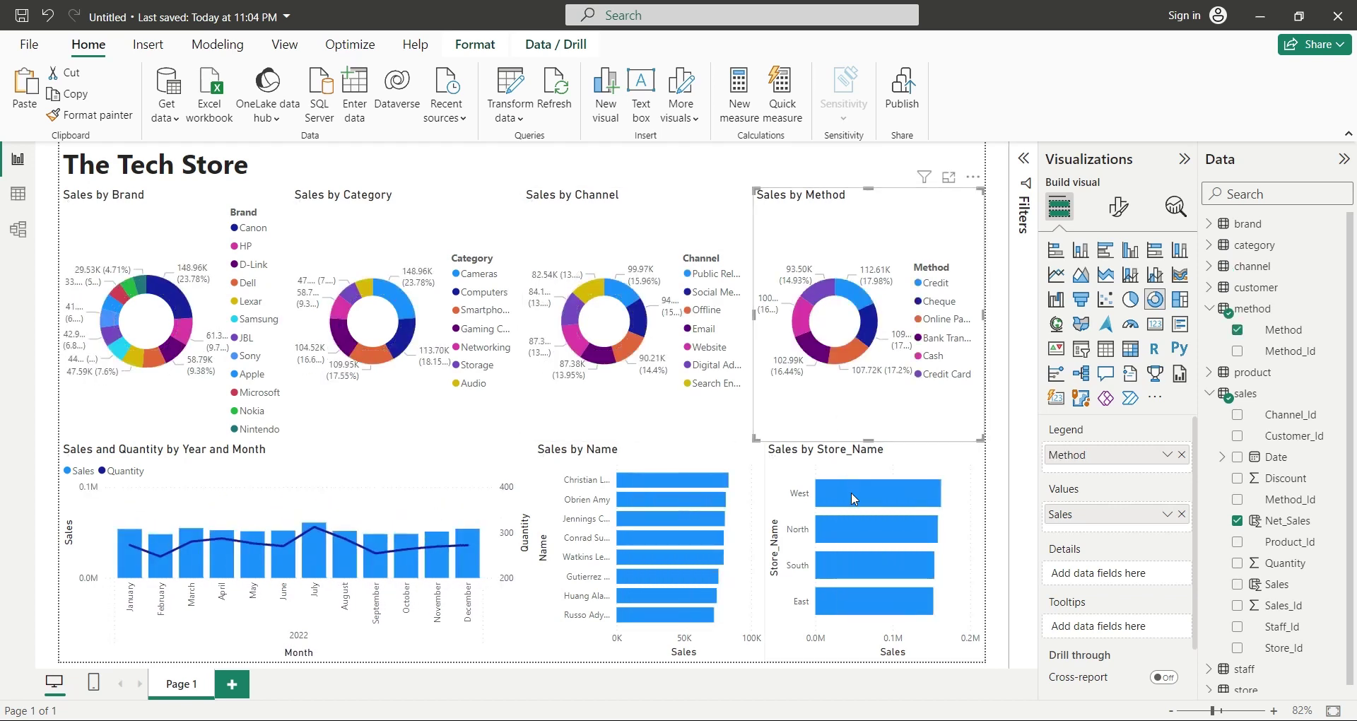
click(854, 537)
click(853, 574)
click(855, 601)
click(678, 615)
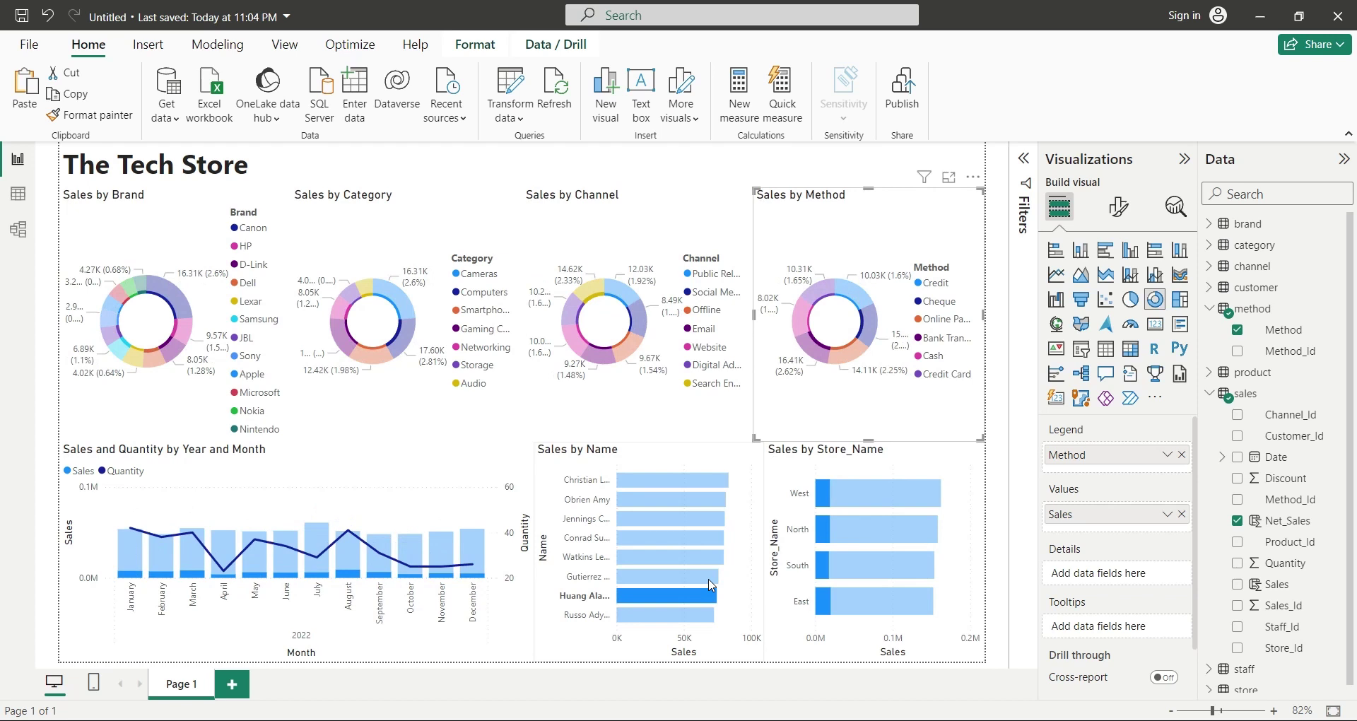
click(710, 557)
- Filter the dashboard to November and earlier months in turn, then clear the month filter
click(707, 518)
click(707, 499)
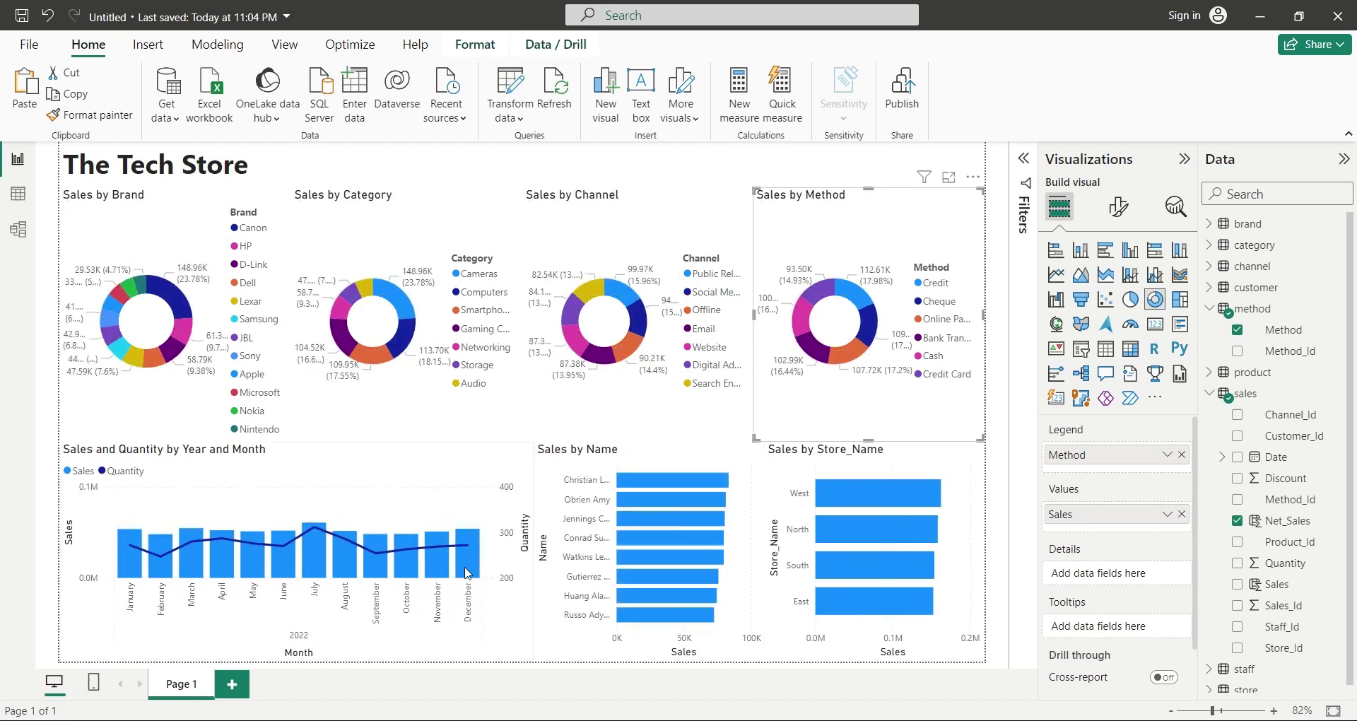
click(414, 571)
click(345, 565)
click(313, 566)
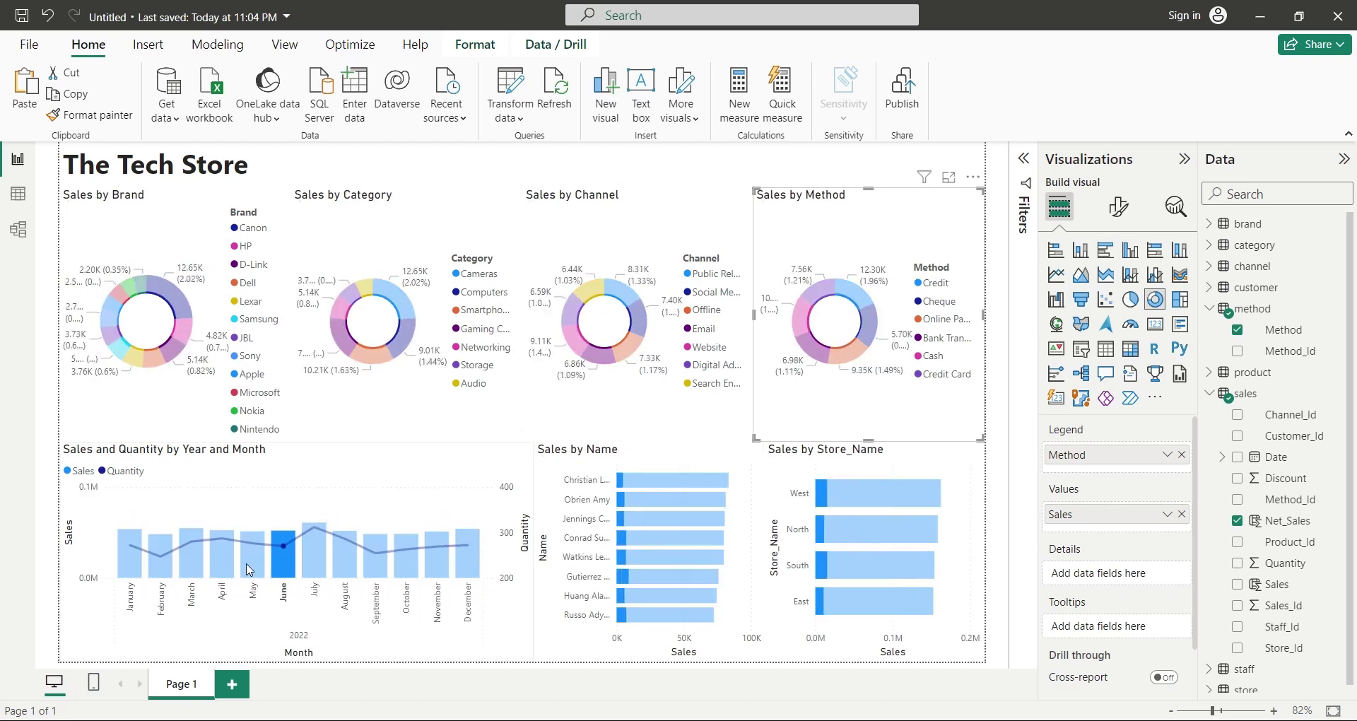
click(187, 569)
click(130, 566)
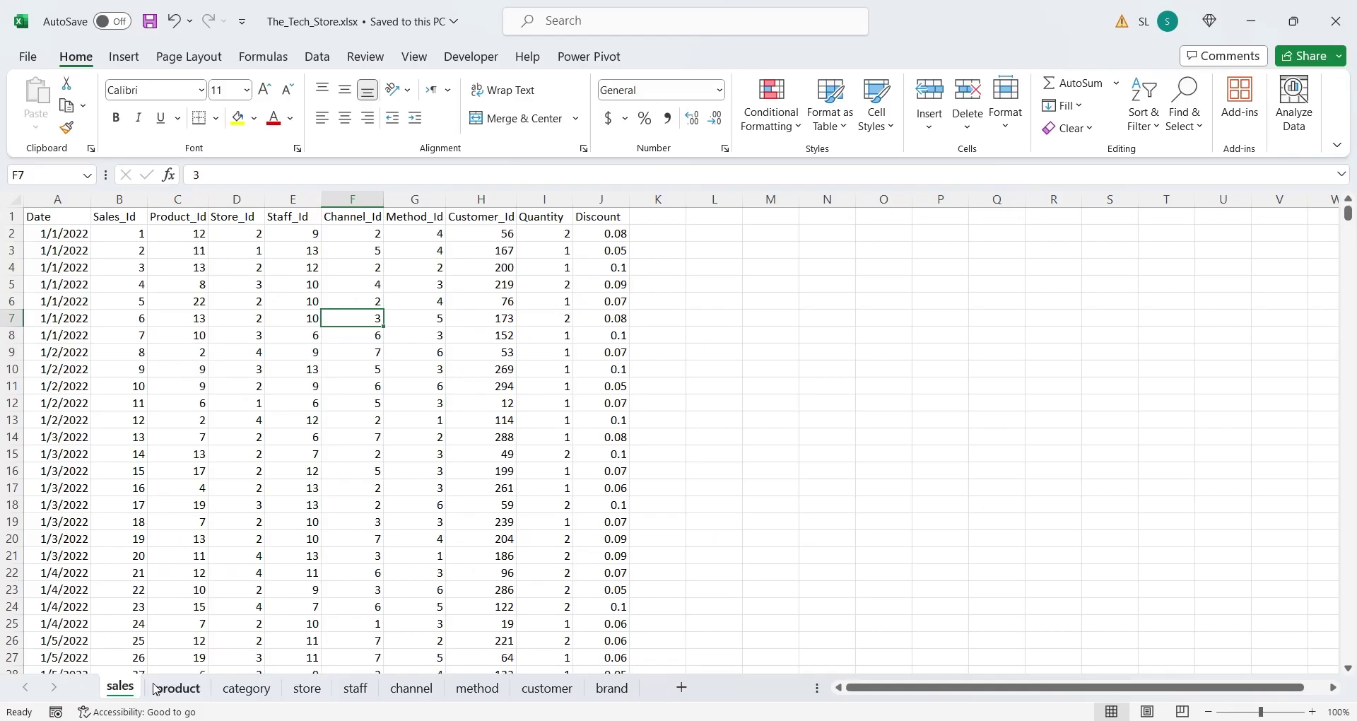
- Review the product, category, store, staff, channel, method and customer sheets, returning to the top
click(156, 689)
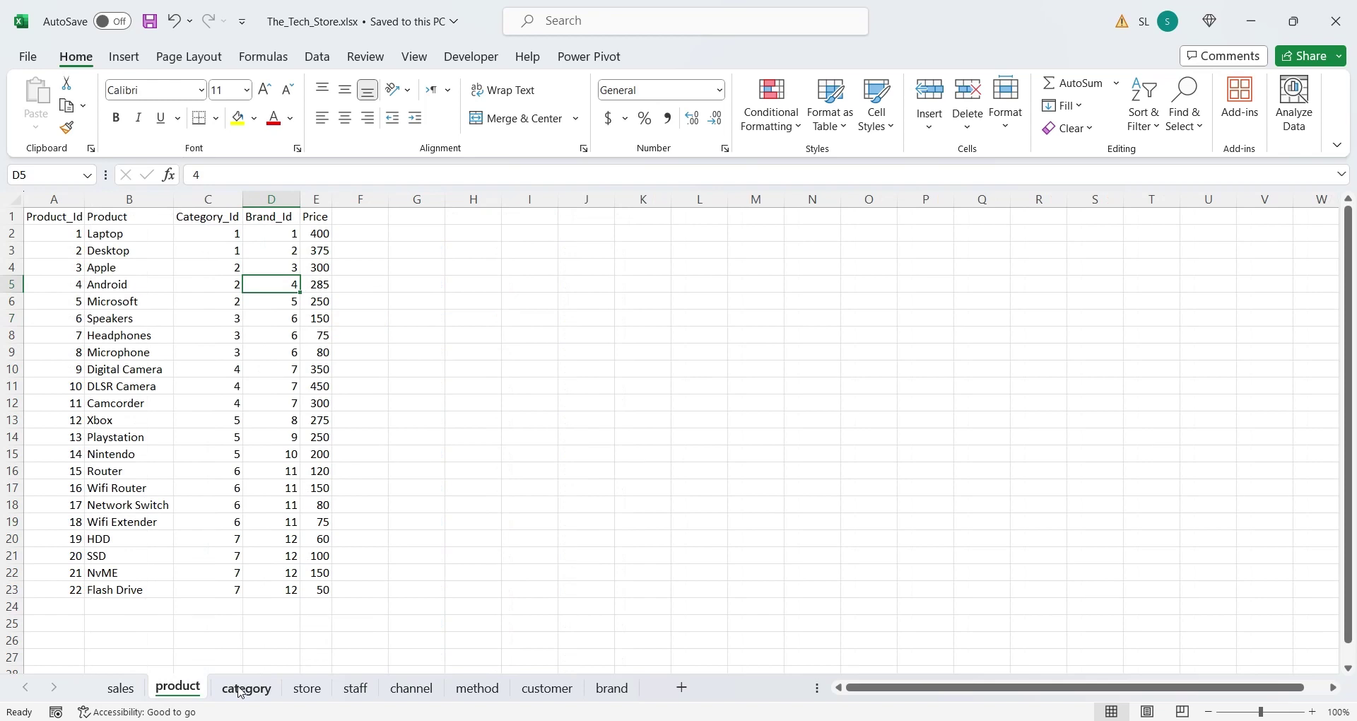
click(241, 691)
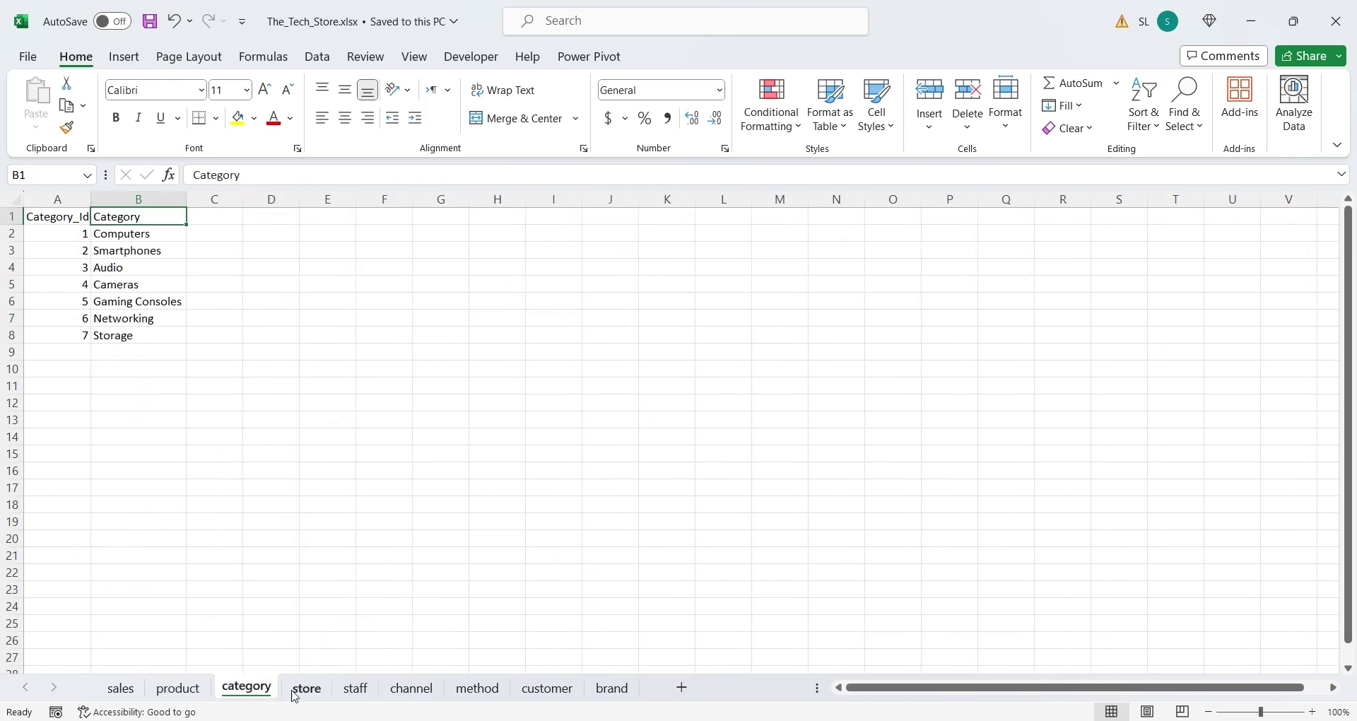
click(295, 692)
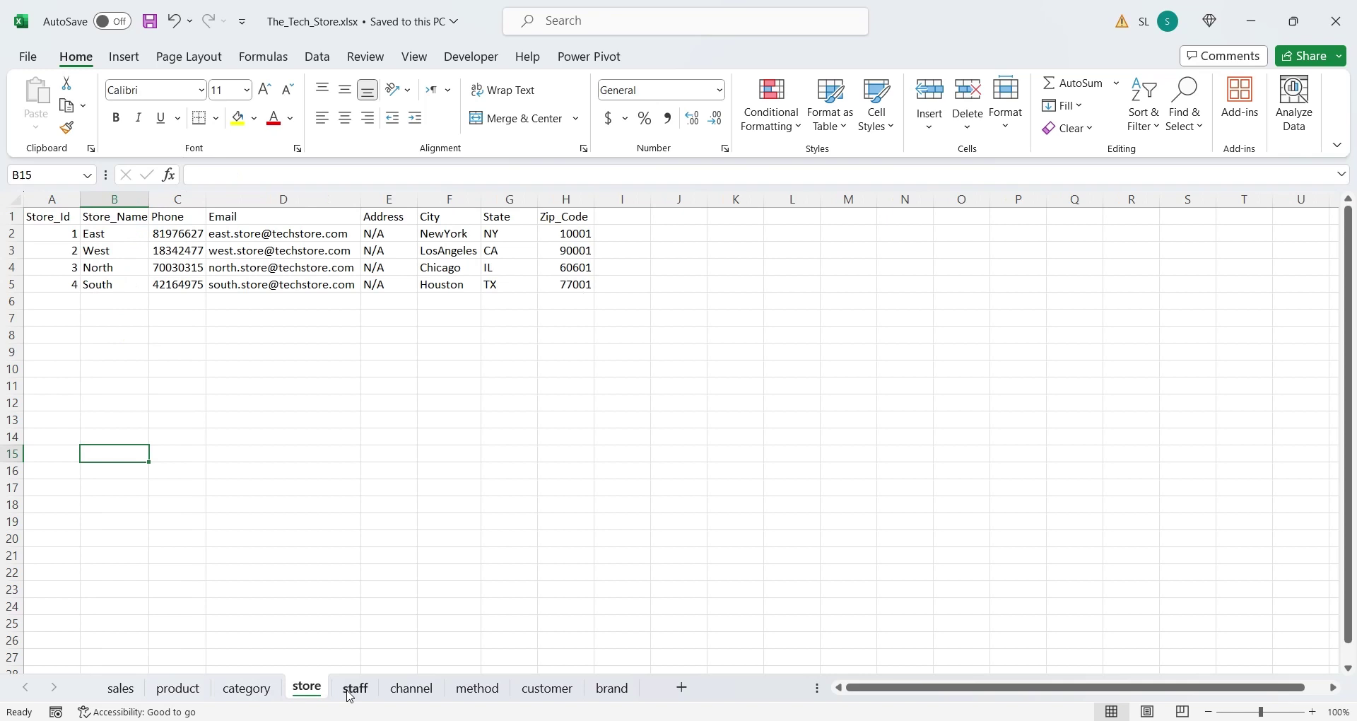
click(350, 695)
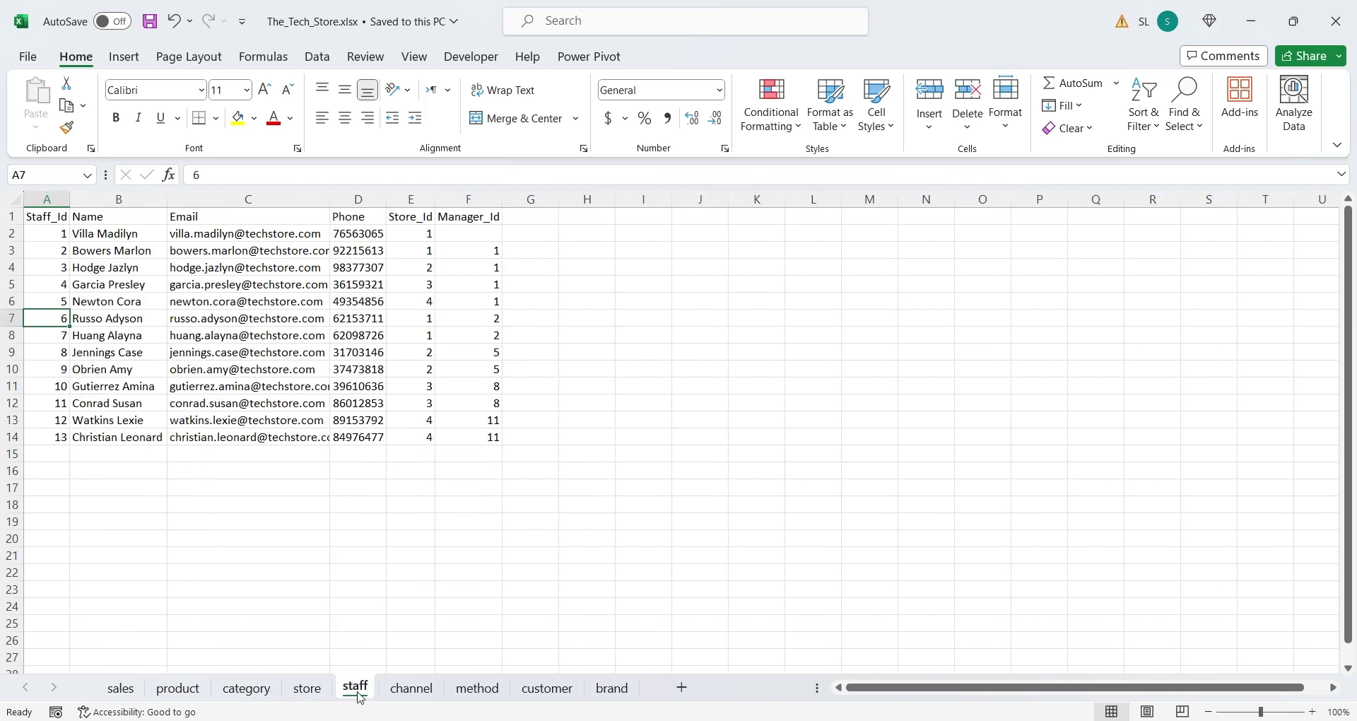
click(412, 696)
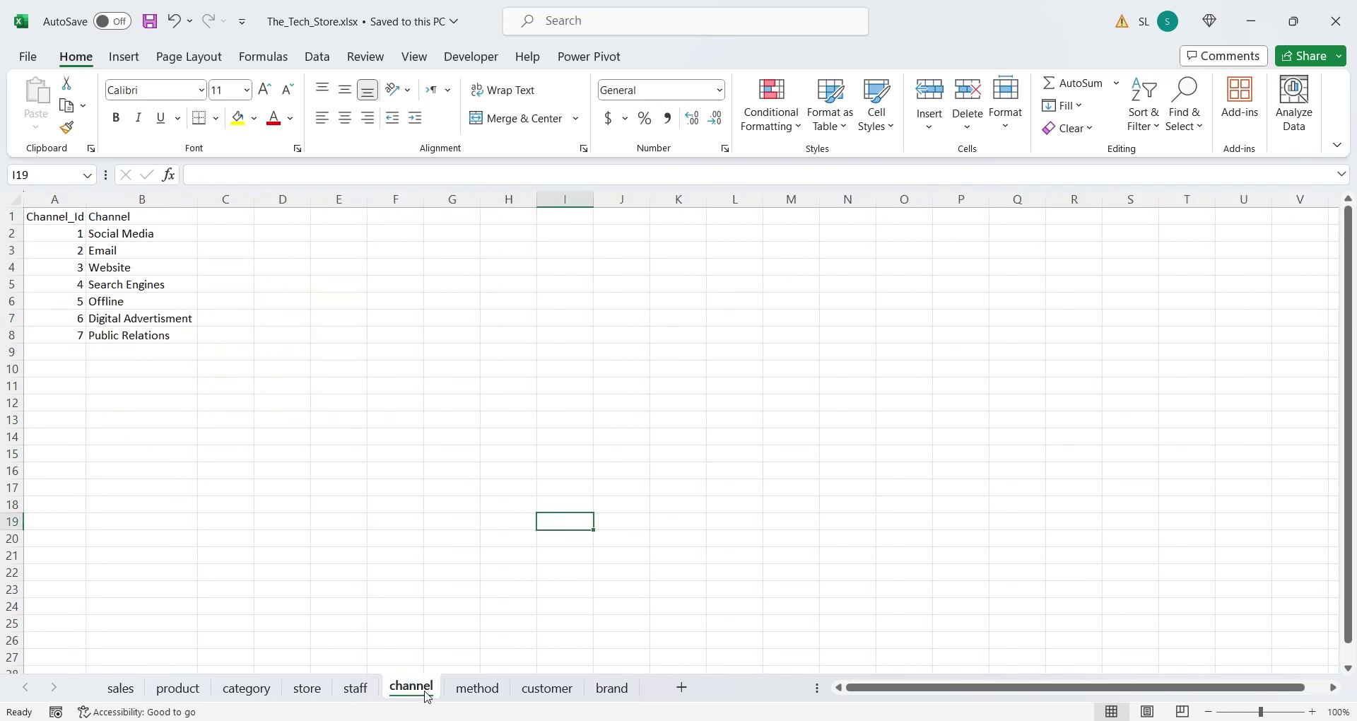
click(475, 696)
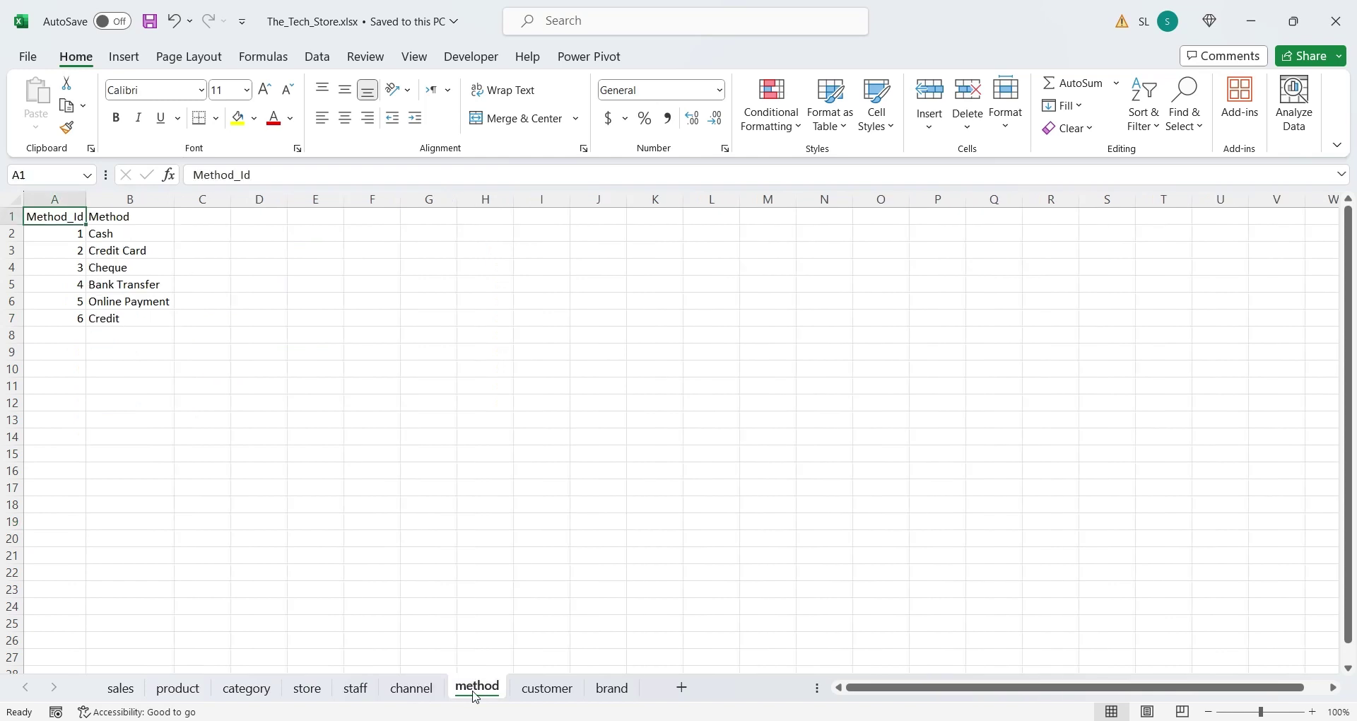
click(540, 696)
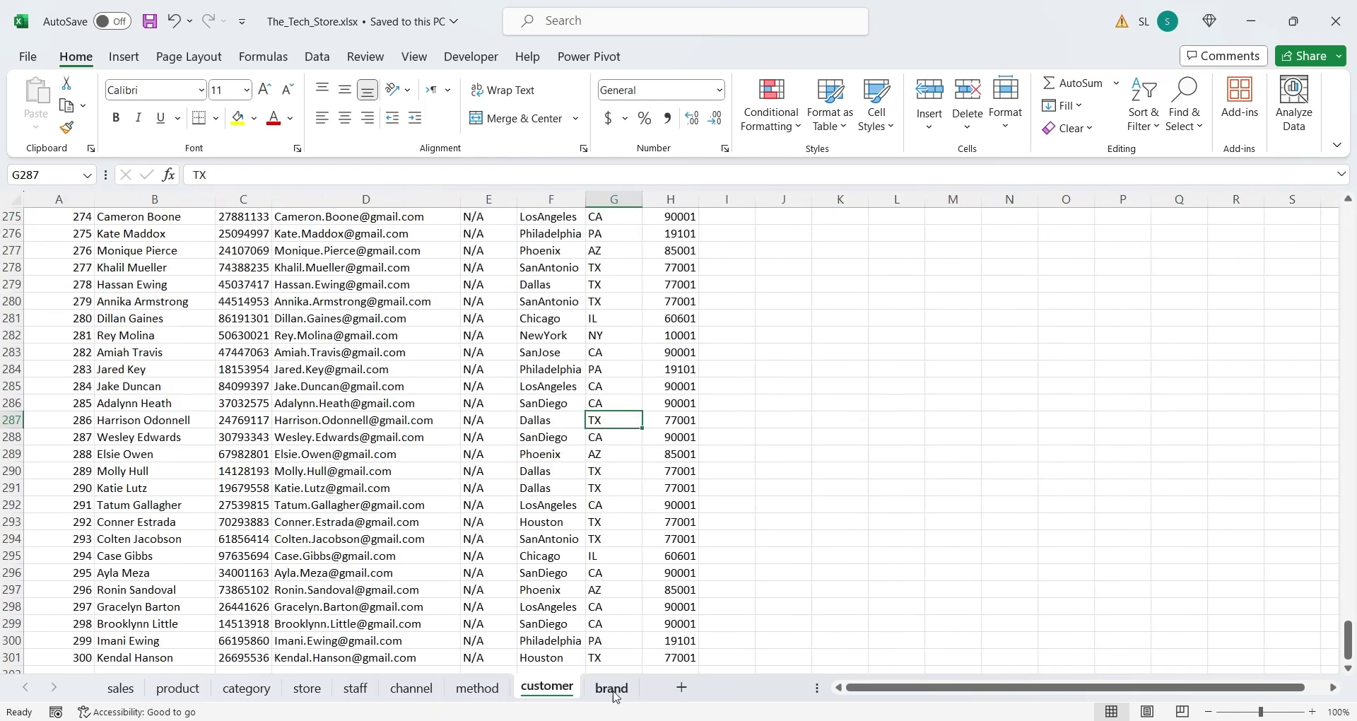
key(ctrl+Up)
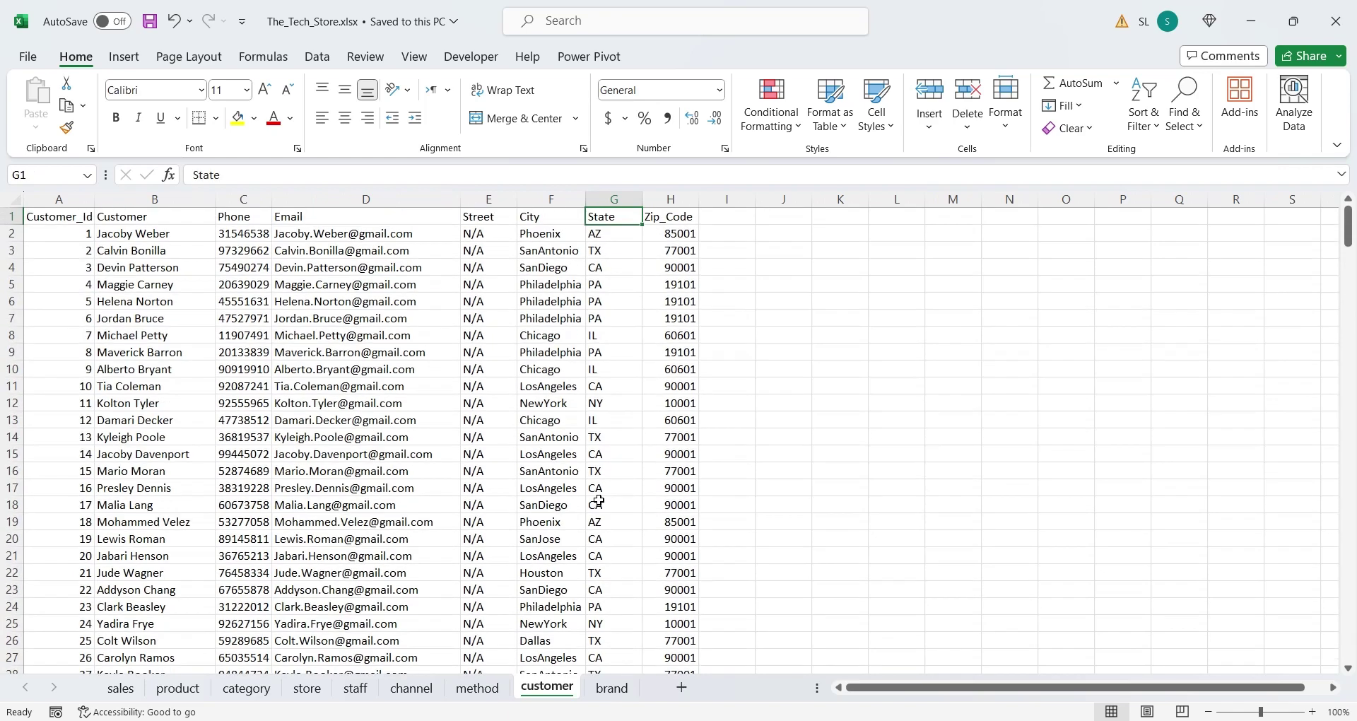
- View the brand sheet, then open The_Tech_Store.xlsx as an Excel workbook source in Power BI
click(613, 689)
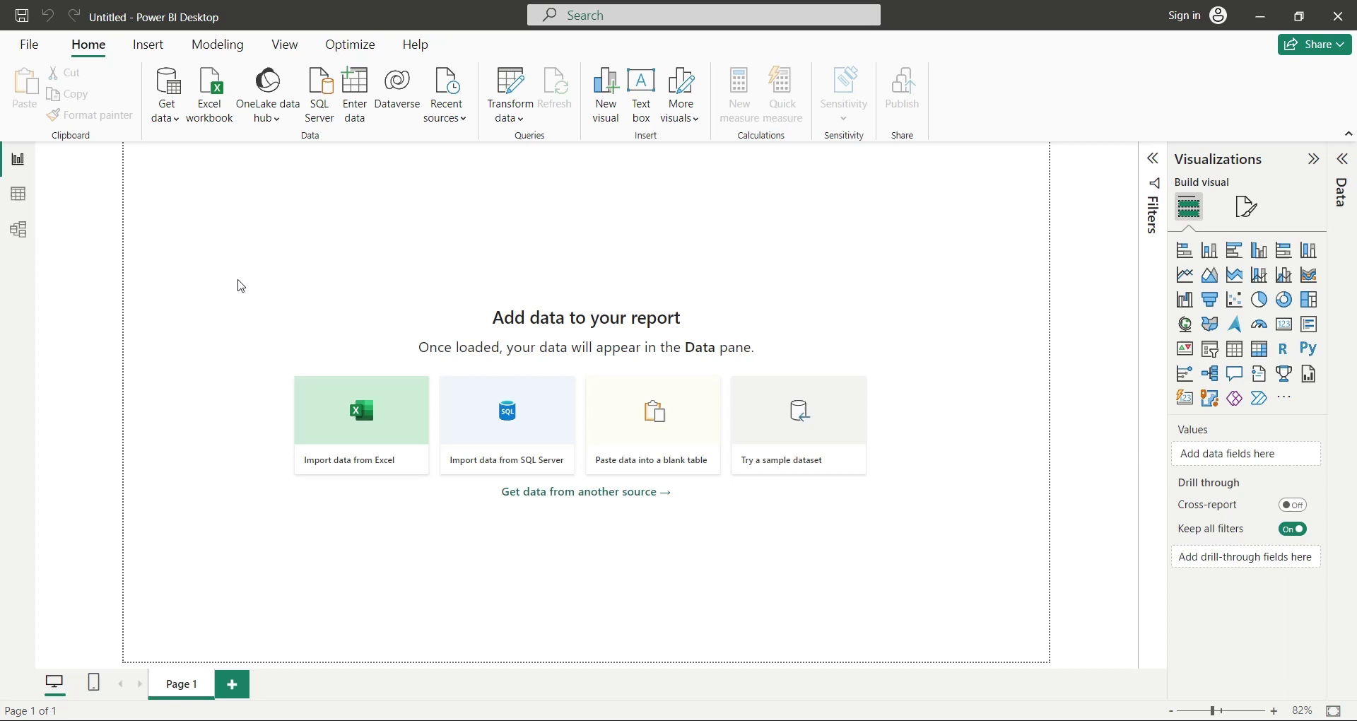
click(210, 113)
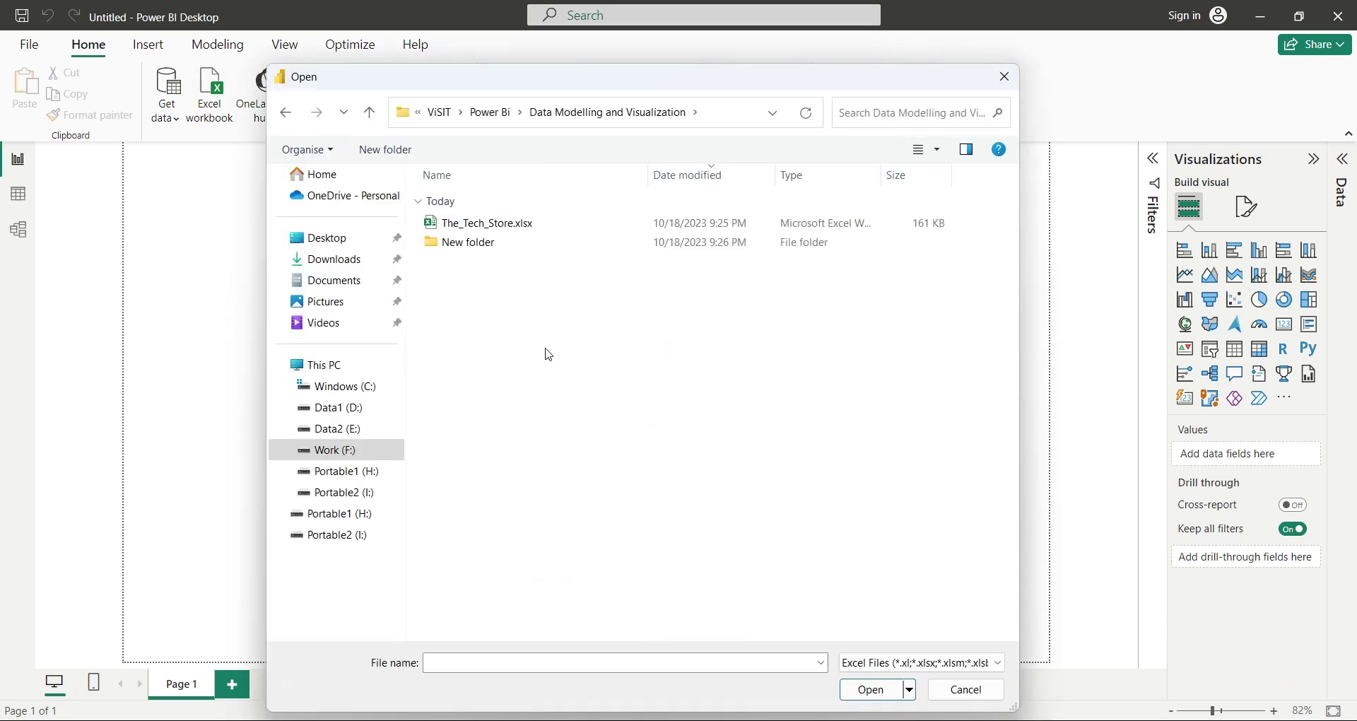
click(524, 225)
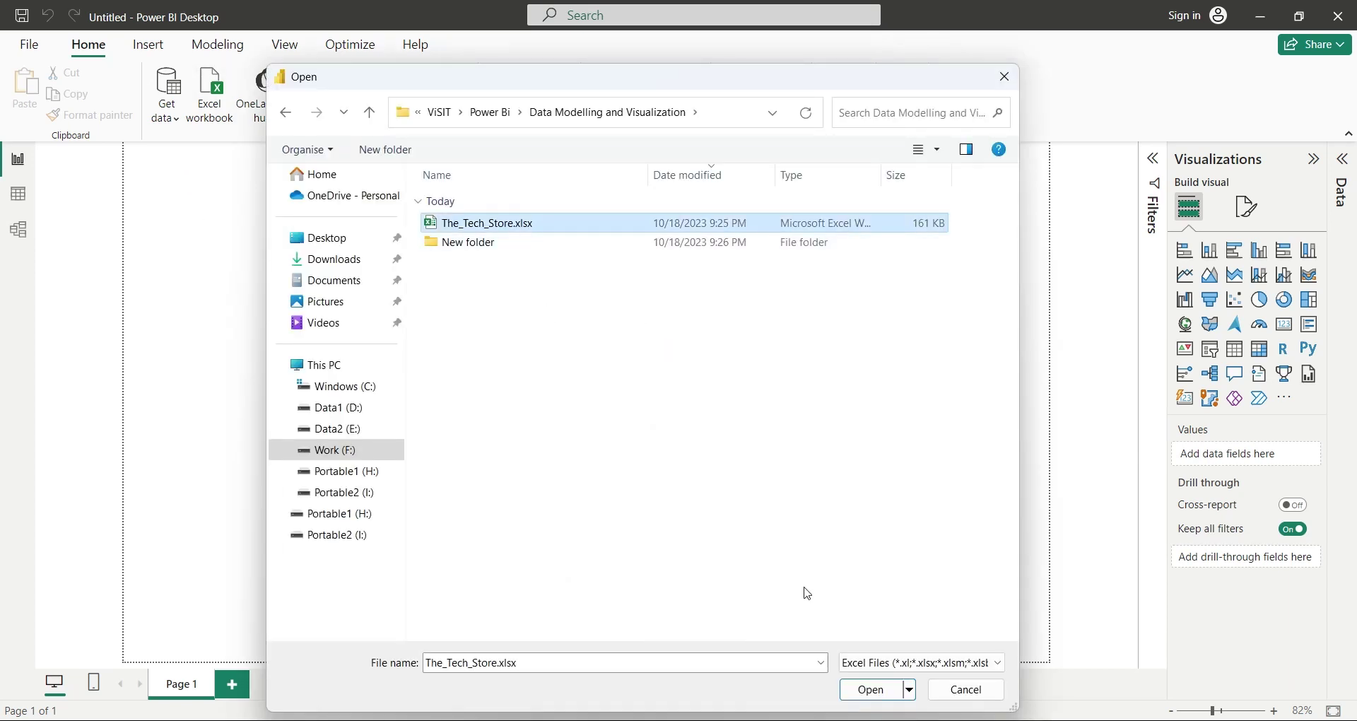
click(856, 689)
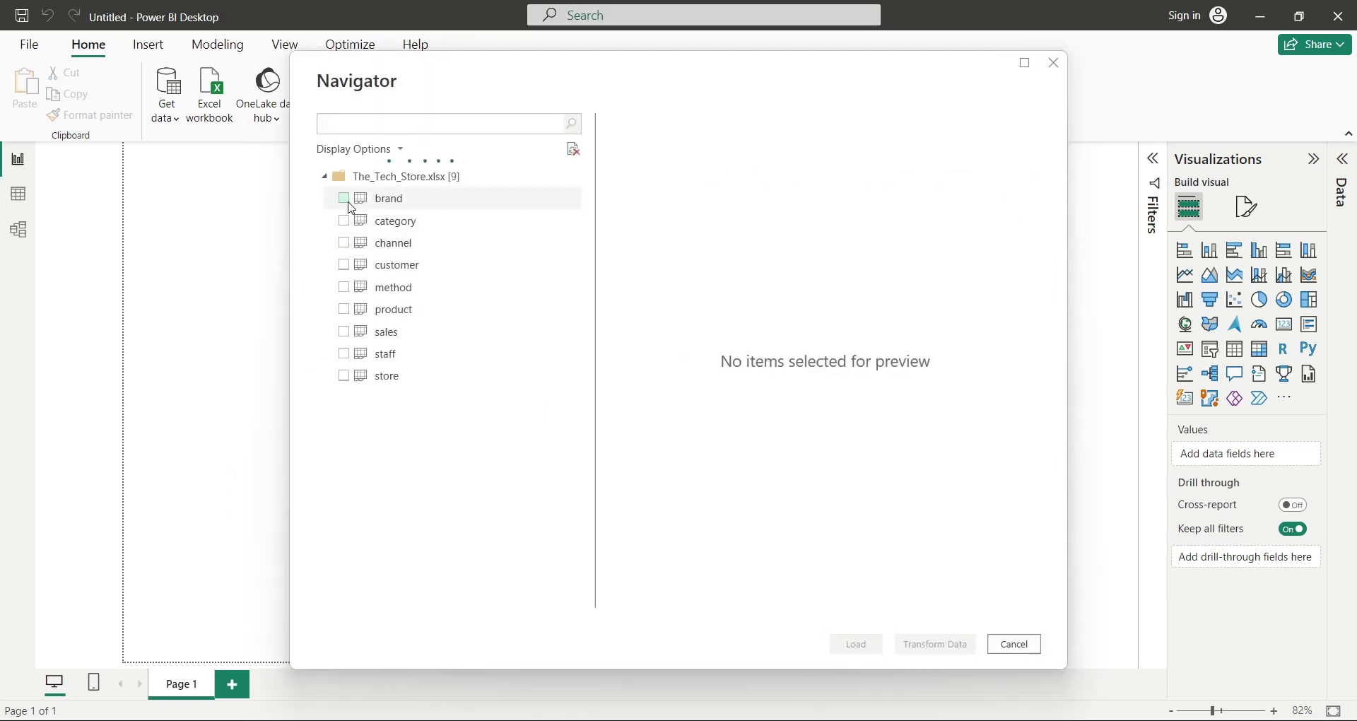
- Load brand, category, channel, customer, method, product, sales, staff and store from the Navigator
click(345, 200)
click(345, 243)
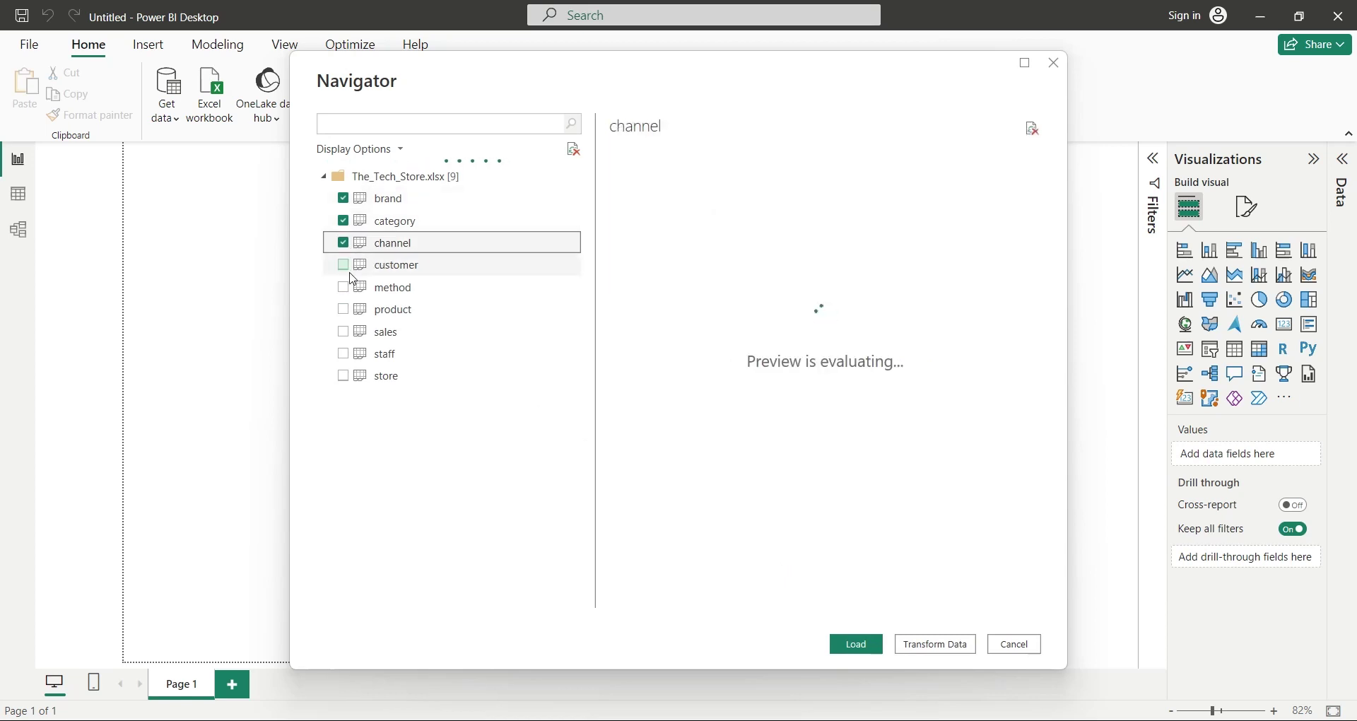
click(348, 272)
click(348, 289)
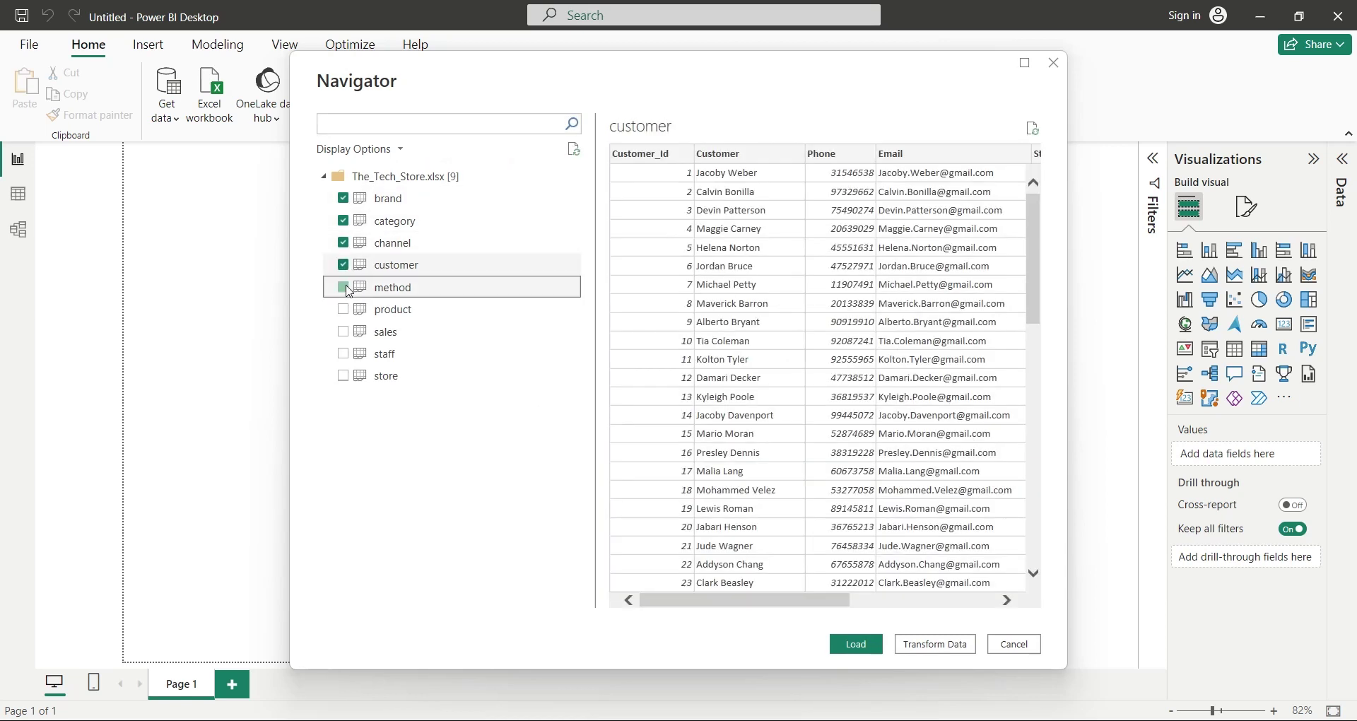
click(347, 311)
click(347, 334)
click(347, 356)
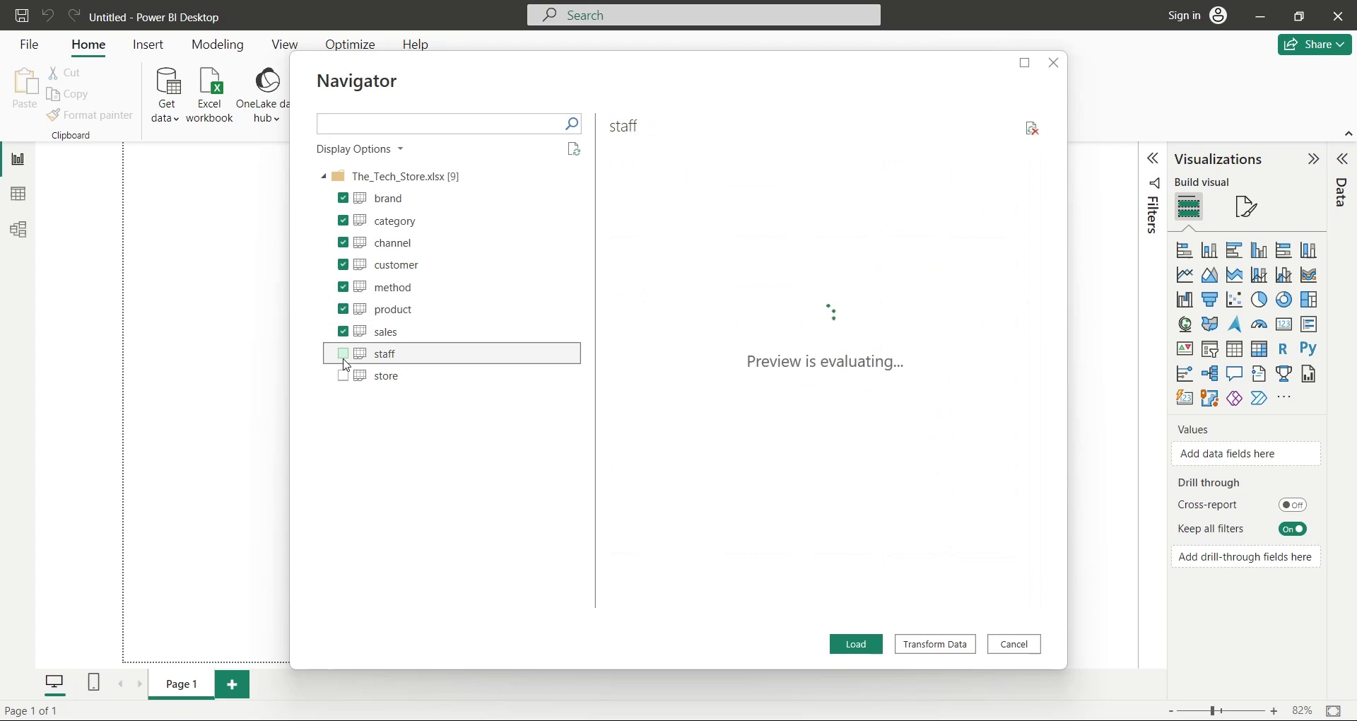
click(344, 376)
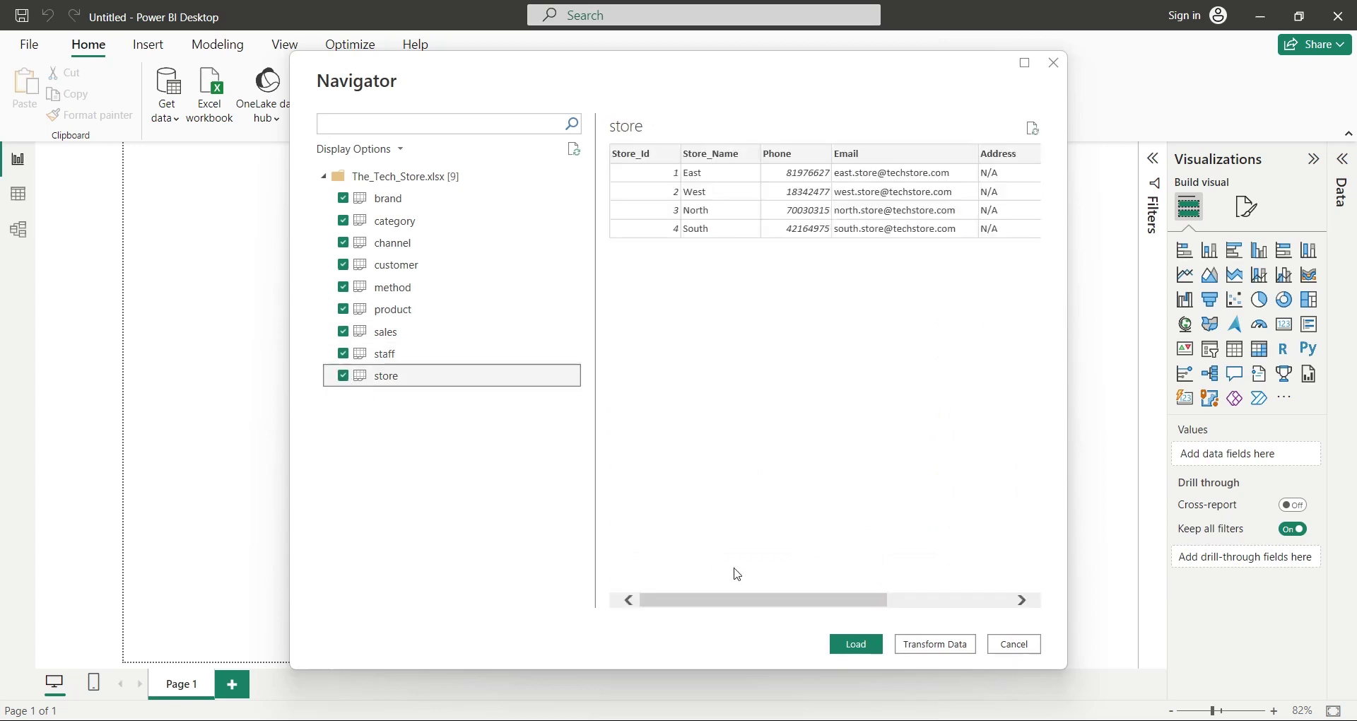
click(849, 649)
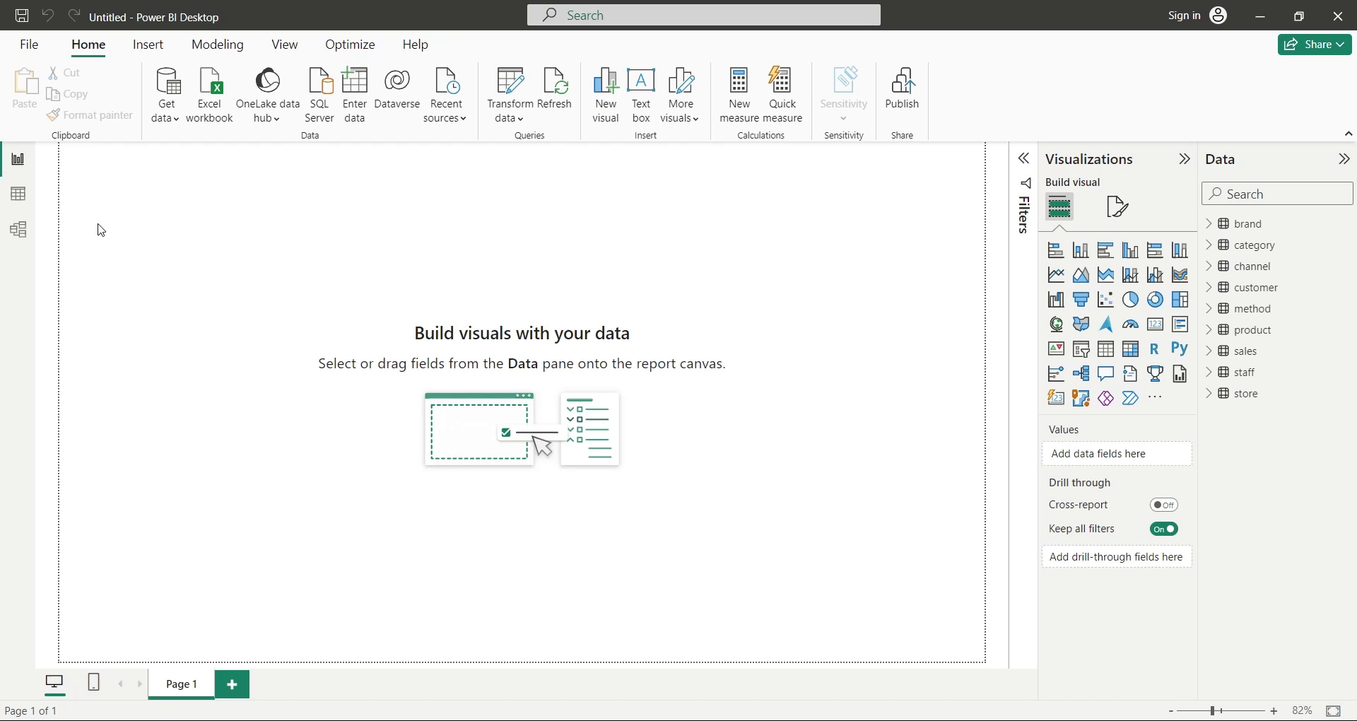
- Open Model view showing the nine table cards and select product's Brand Id field
click(19, 229)
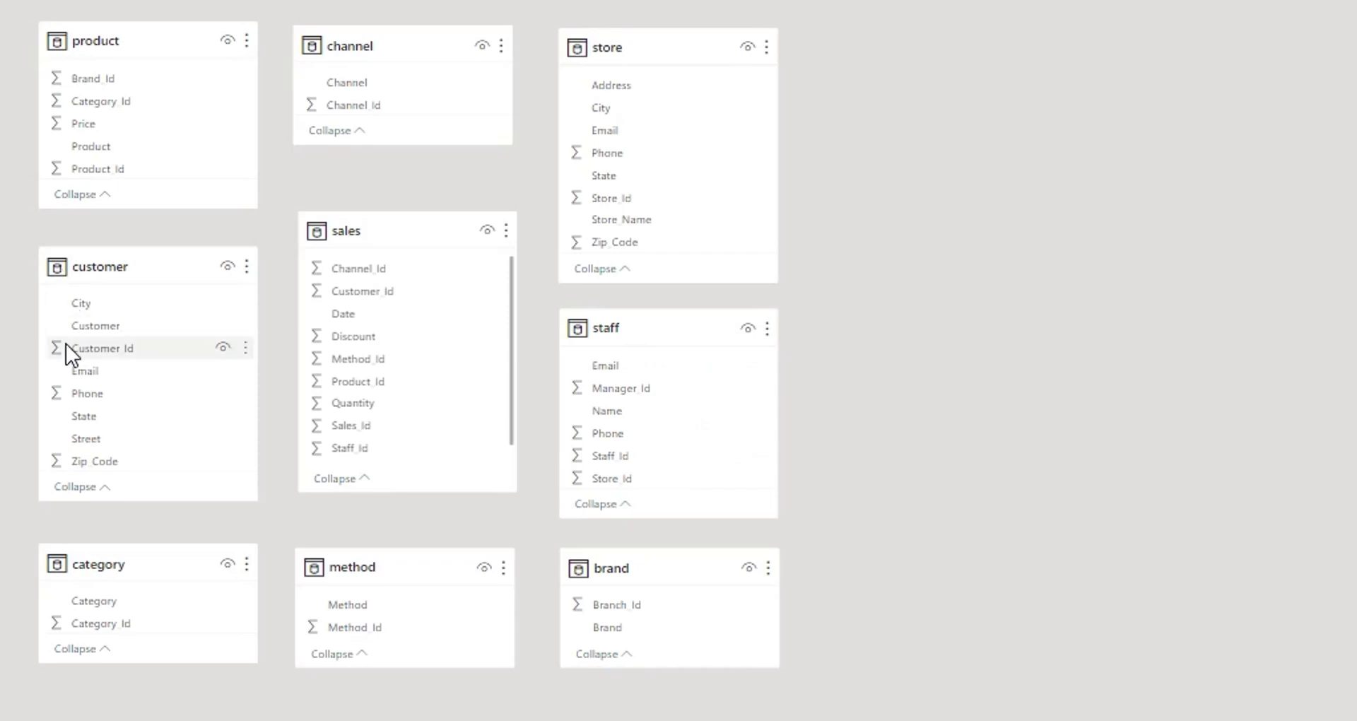
click(97, 71)
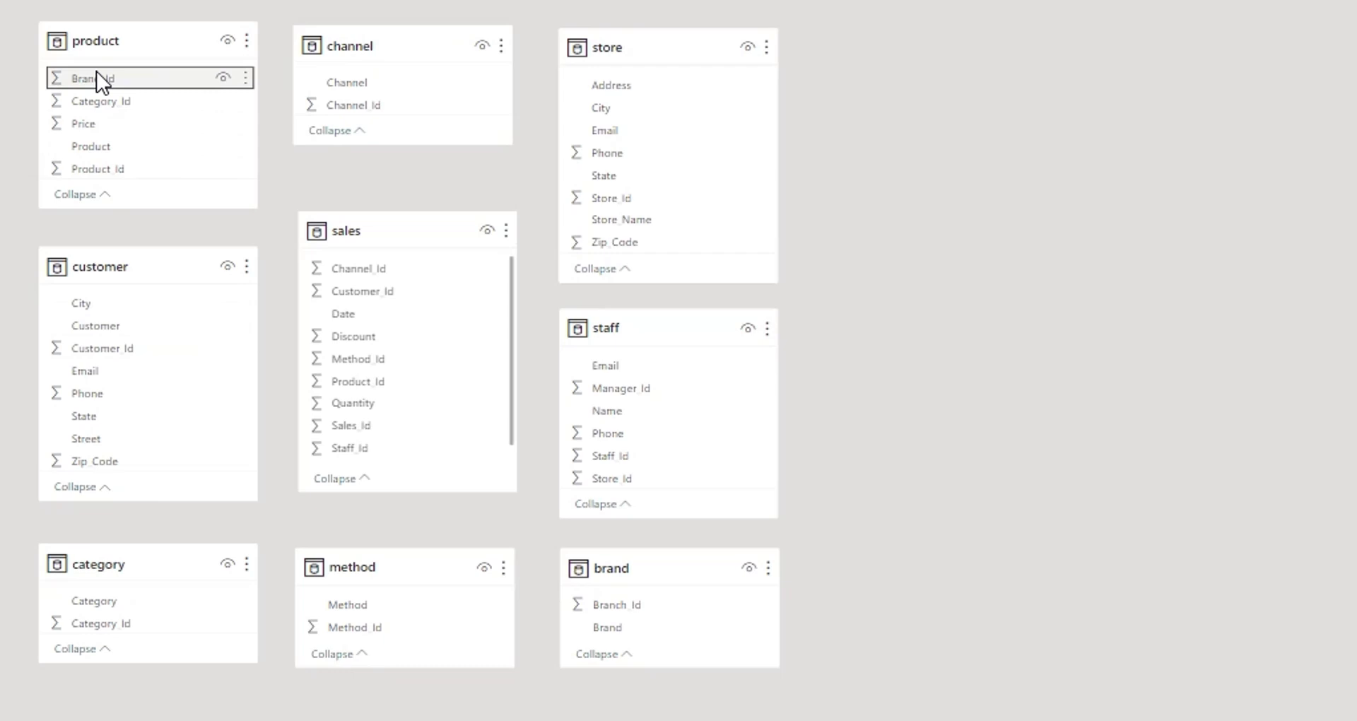
- Enlarge the sales card and relate sales to channel, customer and method on their Id fields
click(386, 221)
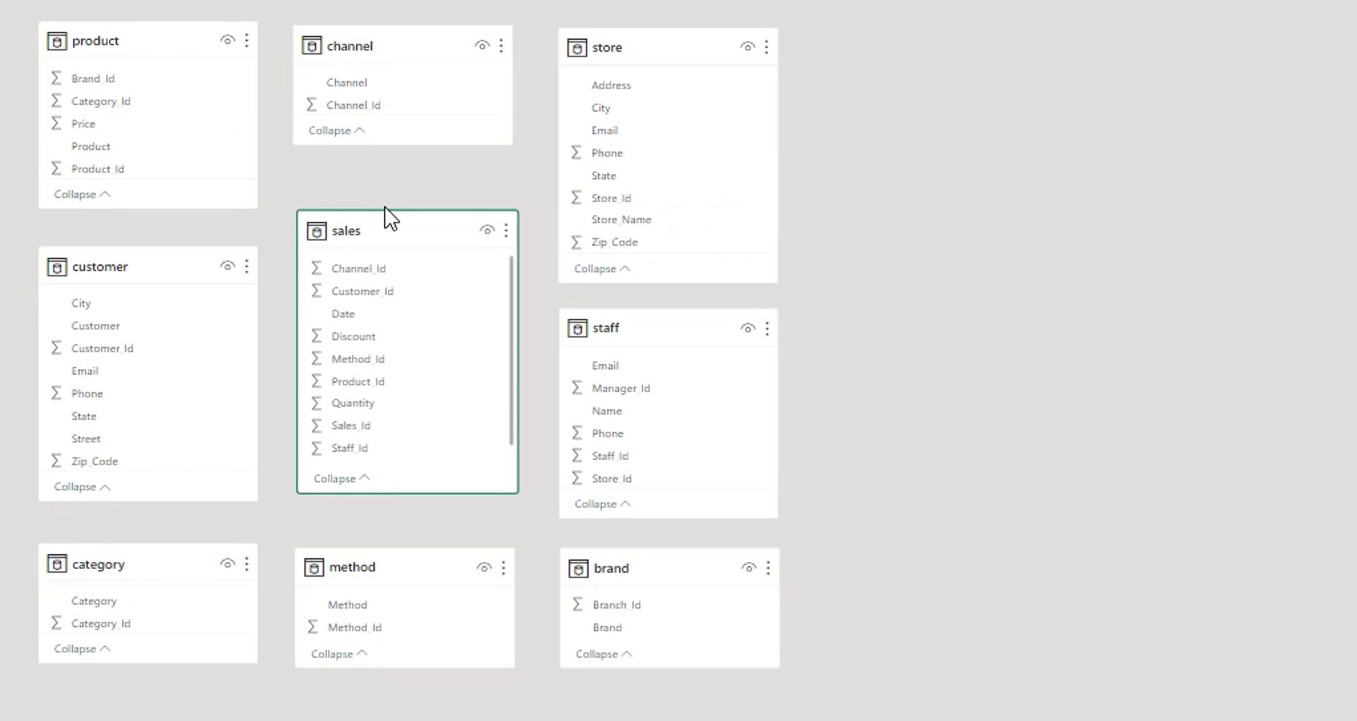
mouse_move(384, 230)
drag(384, 210, 383, 174)
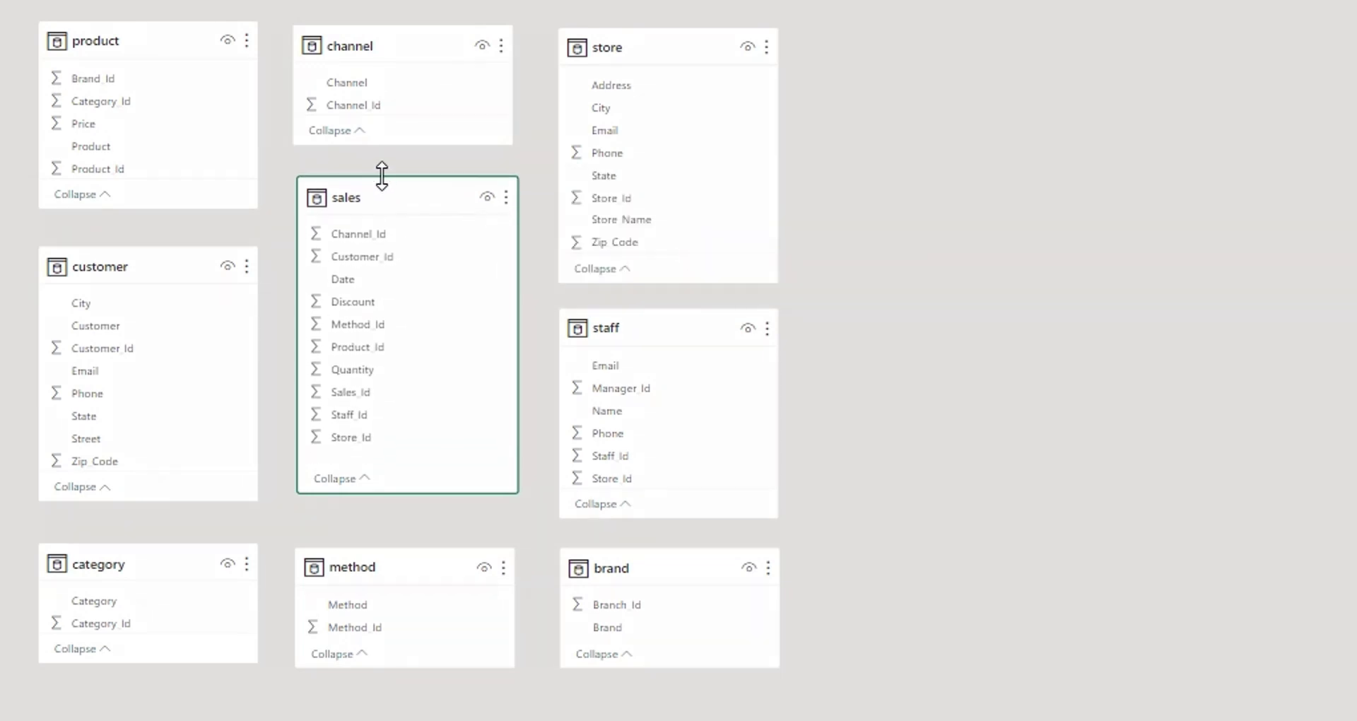
drag(392, 492, 392, 516)
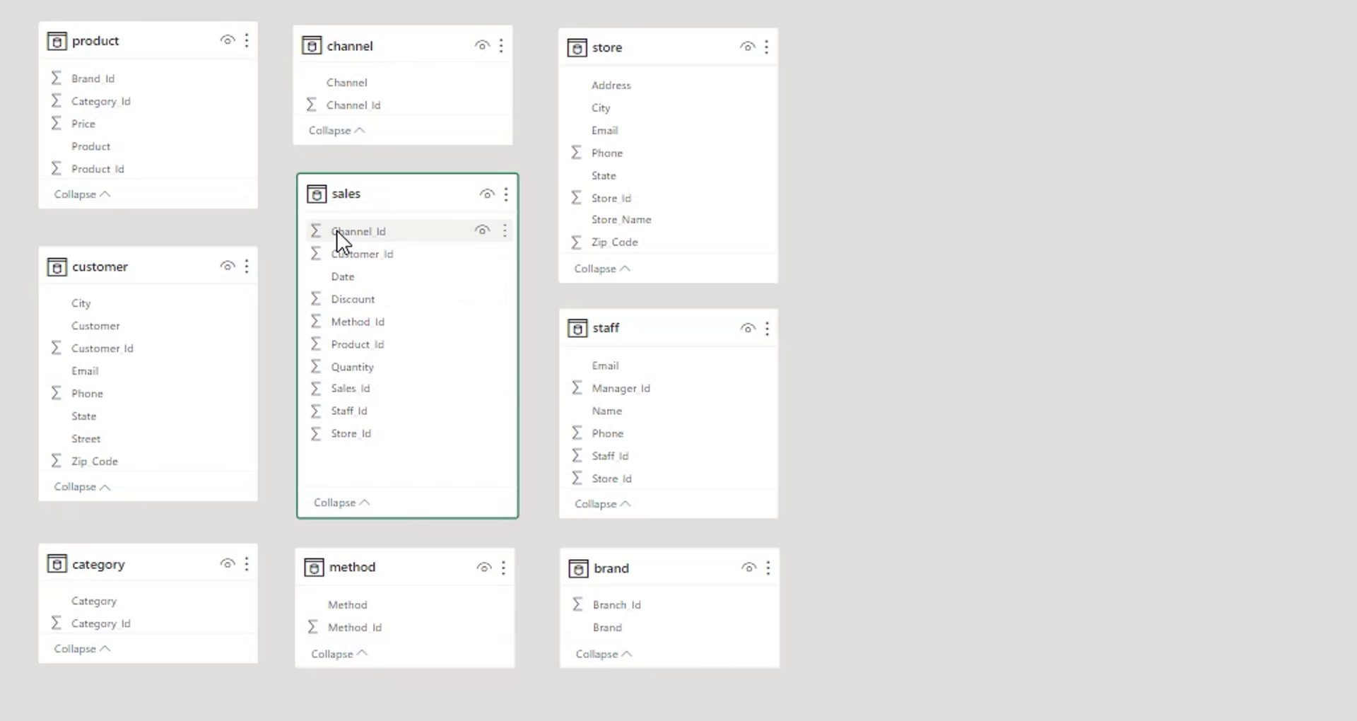
drag(337, 230, 376, 109)
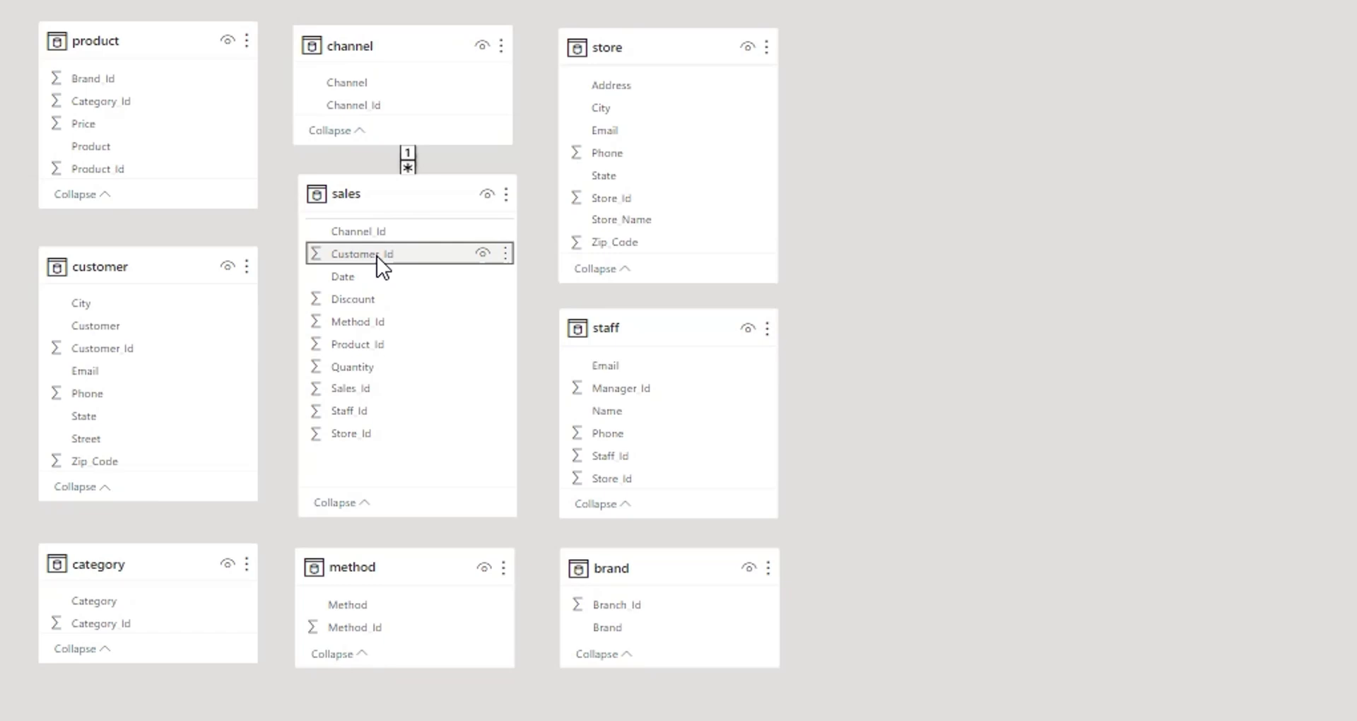
drag(376, 256, 133, 351)
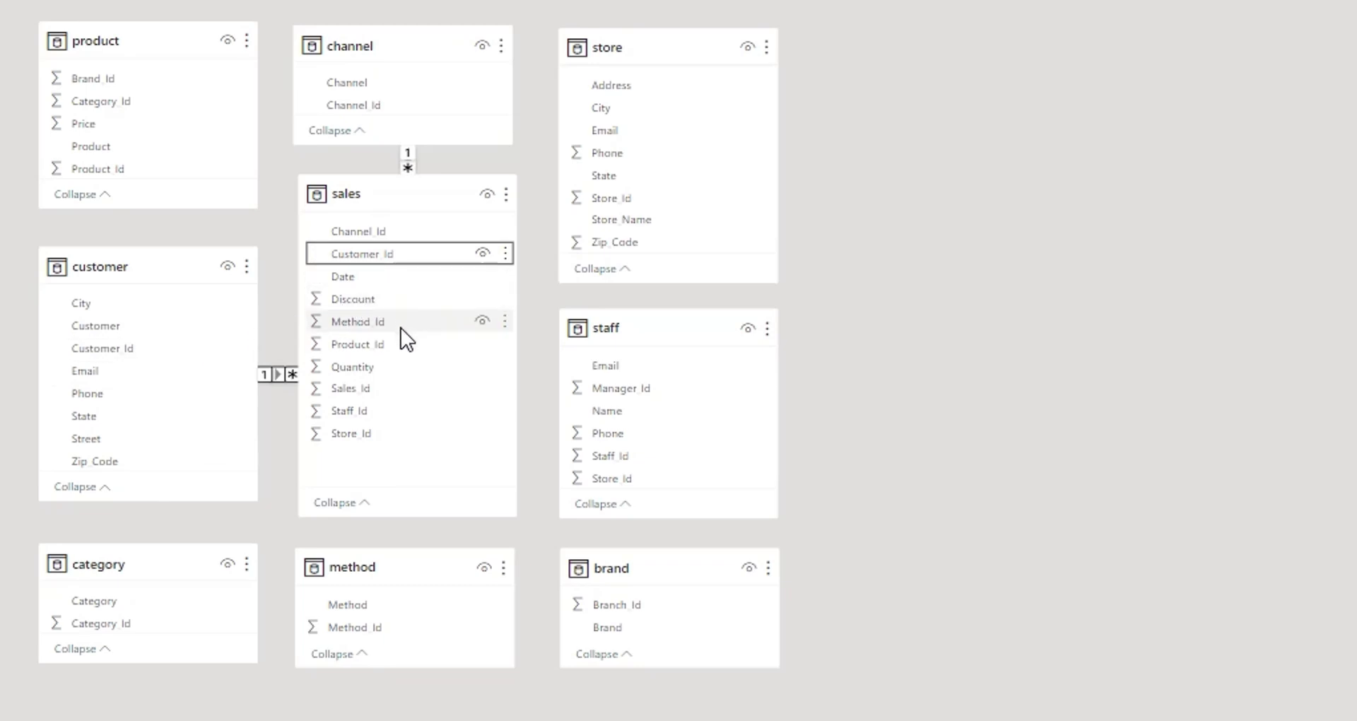
drag(401, 328, 374, 630)
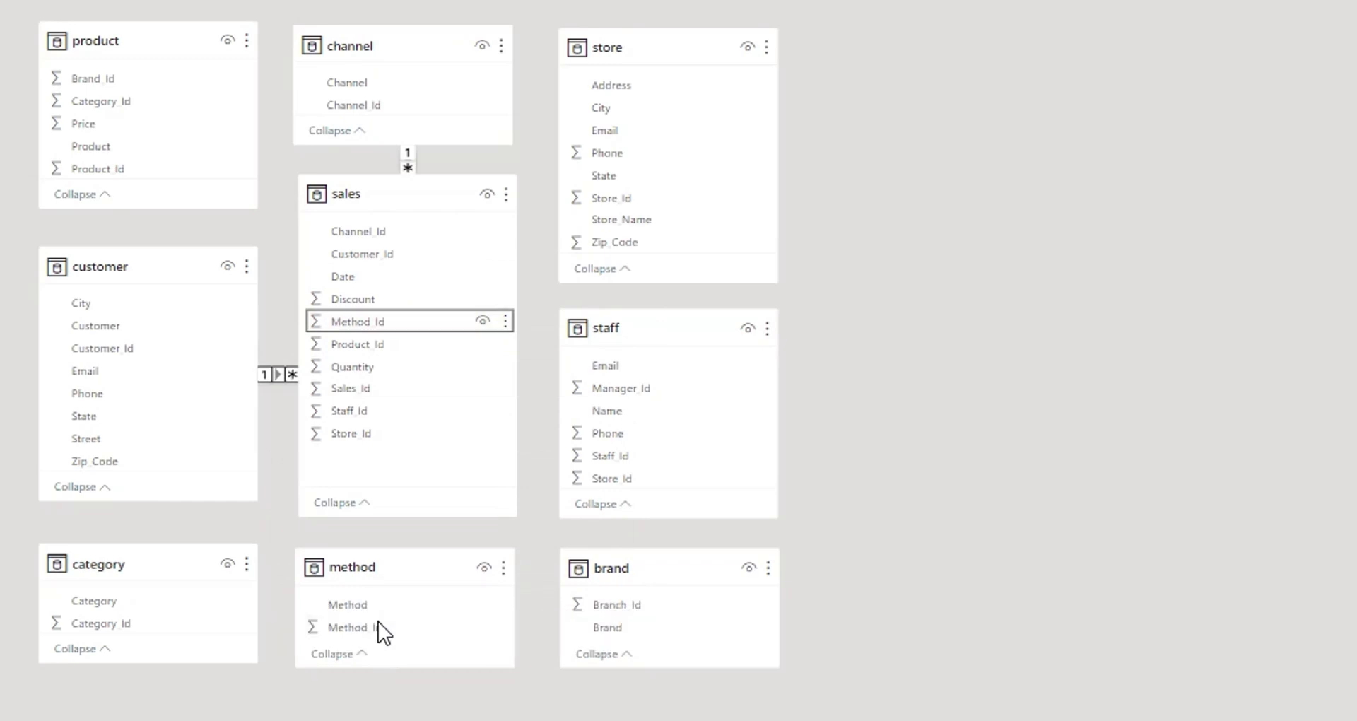
- Relate sales to product, staff and store on Product Id, Staff Id and Store Id
click(390, 343)
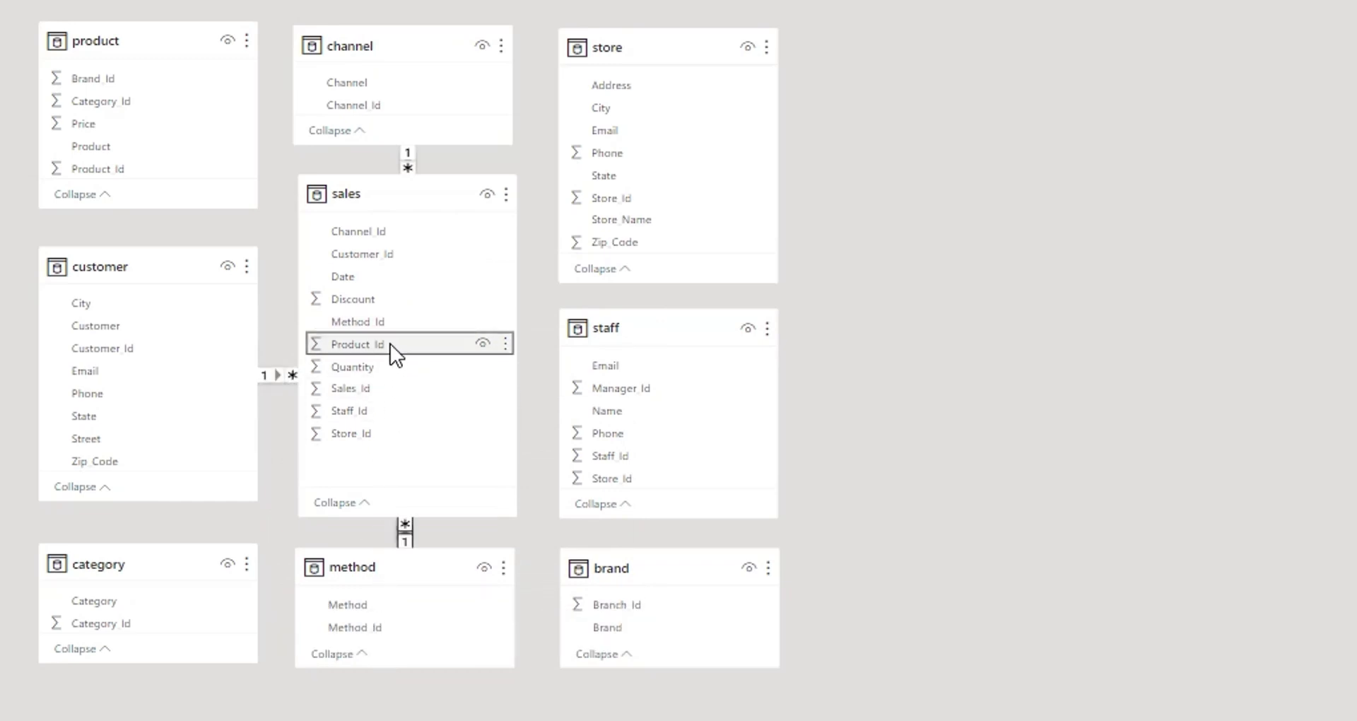
mouse_move(391, 344)
mouse_down()
mouse_move(146, 72)
mouse_move(137, 168)
mouse_up()
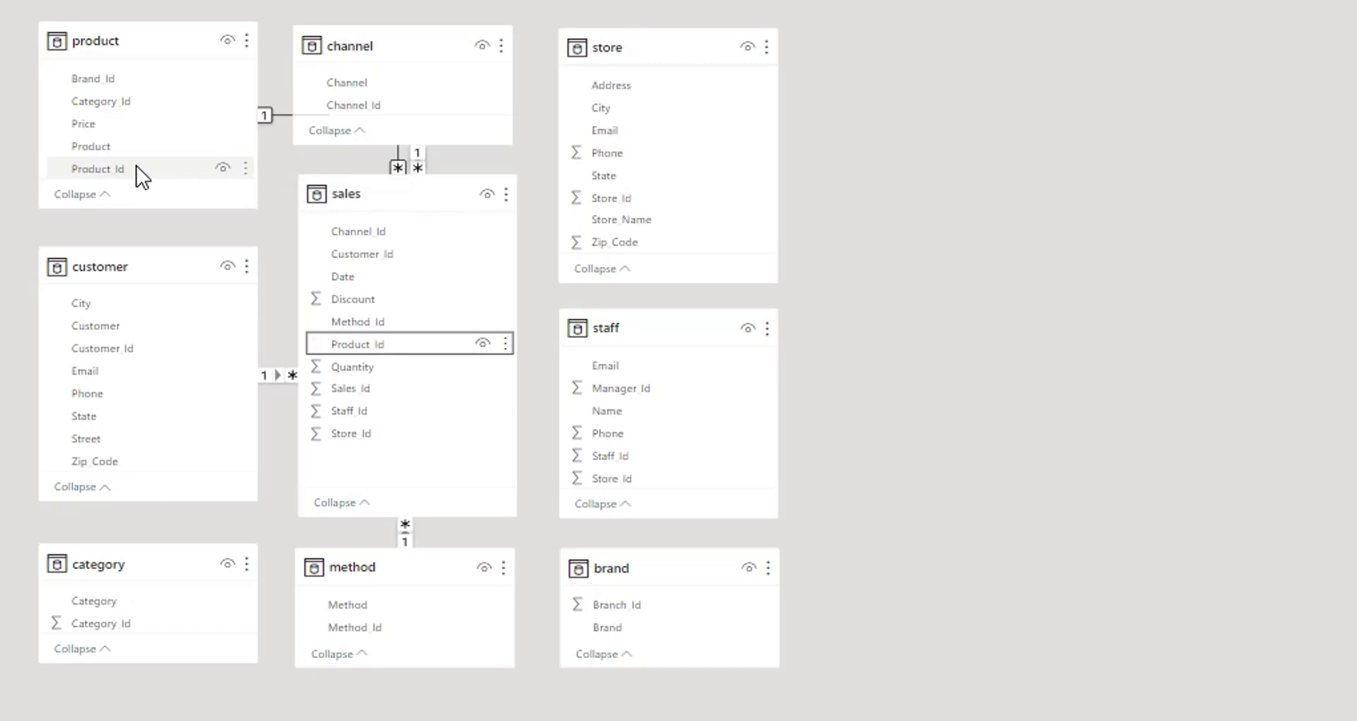
click(394, 391)
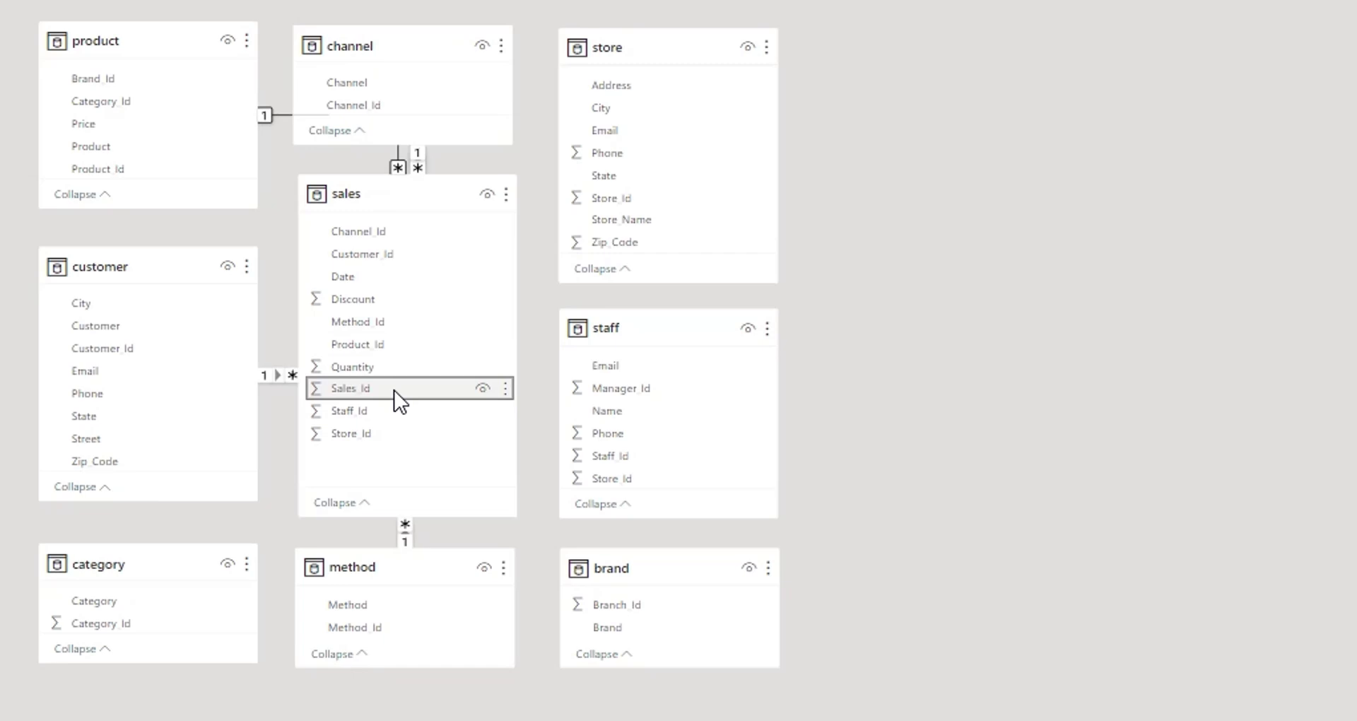
click(384, 408)
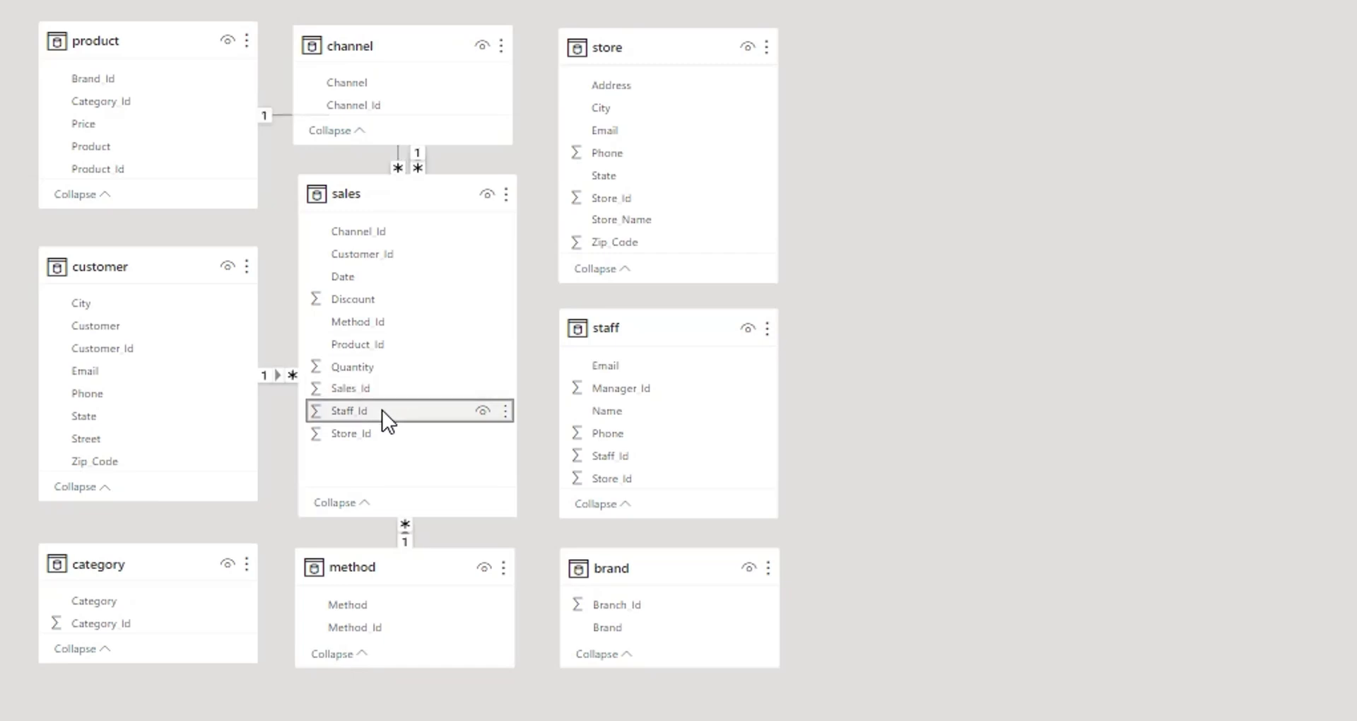
drag(382, 409, 677, 509)
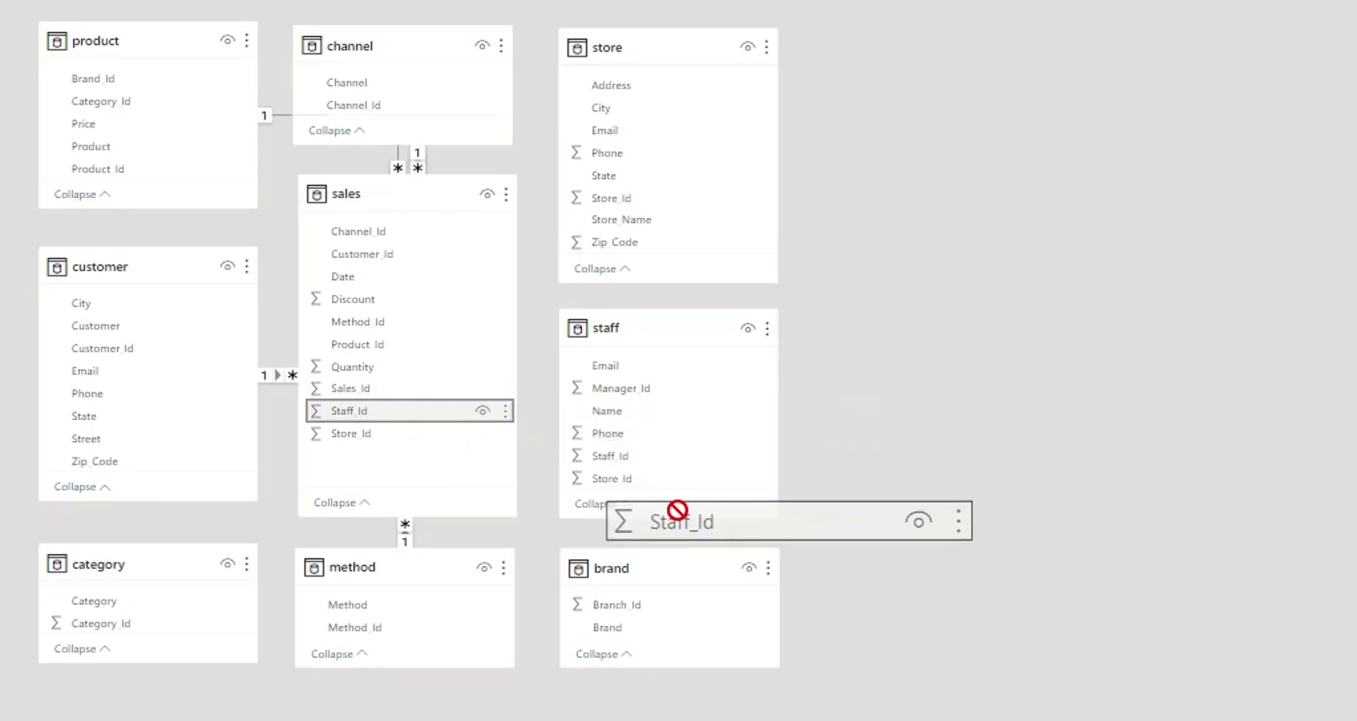
drag(677, 509, 650, 453)
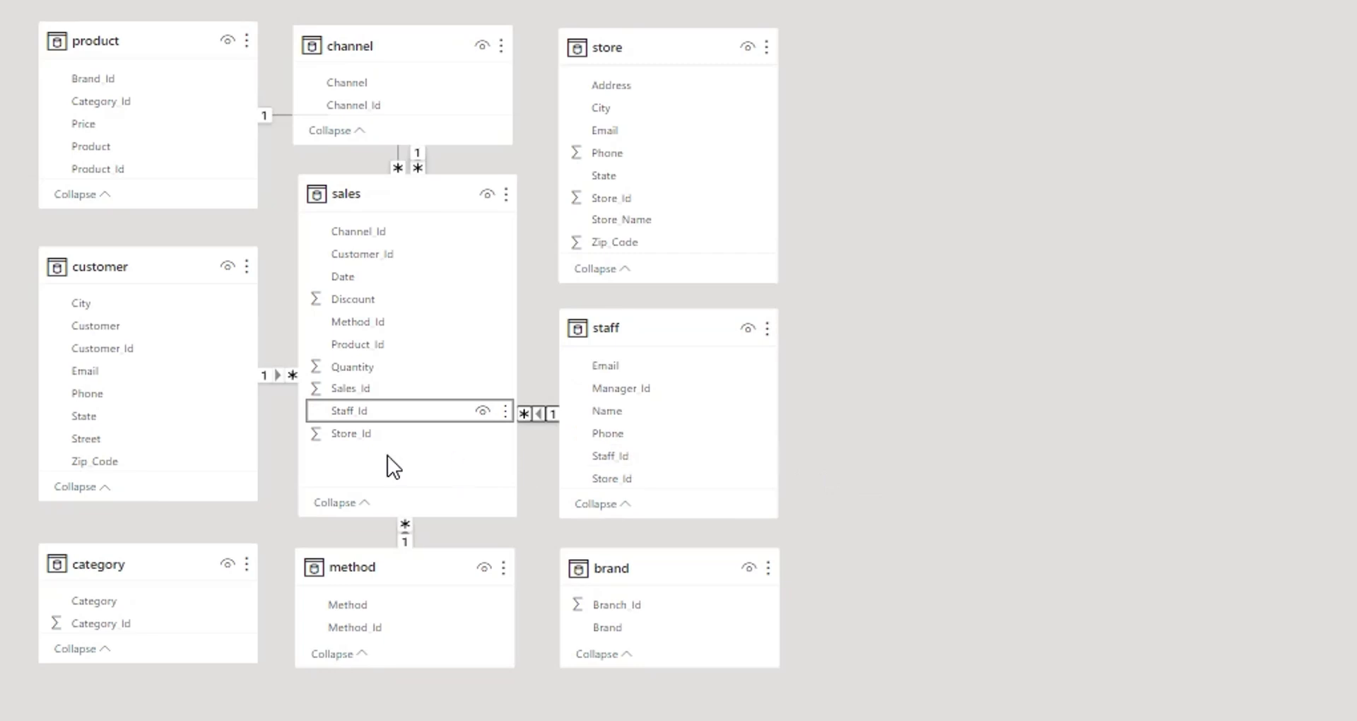
drag(354, 434, 366, 440)
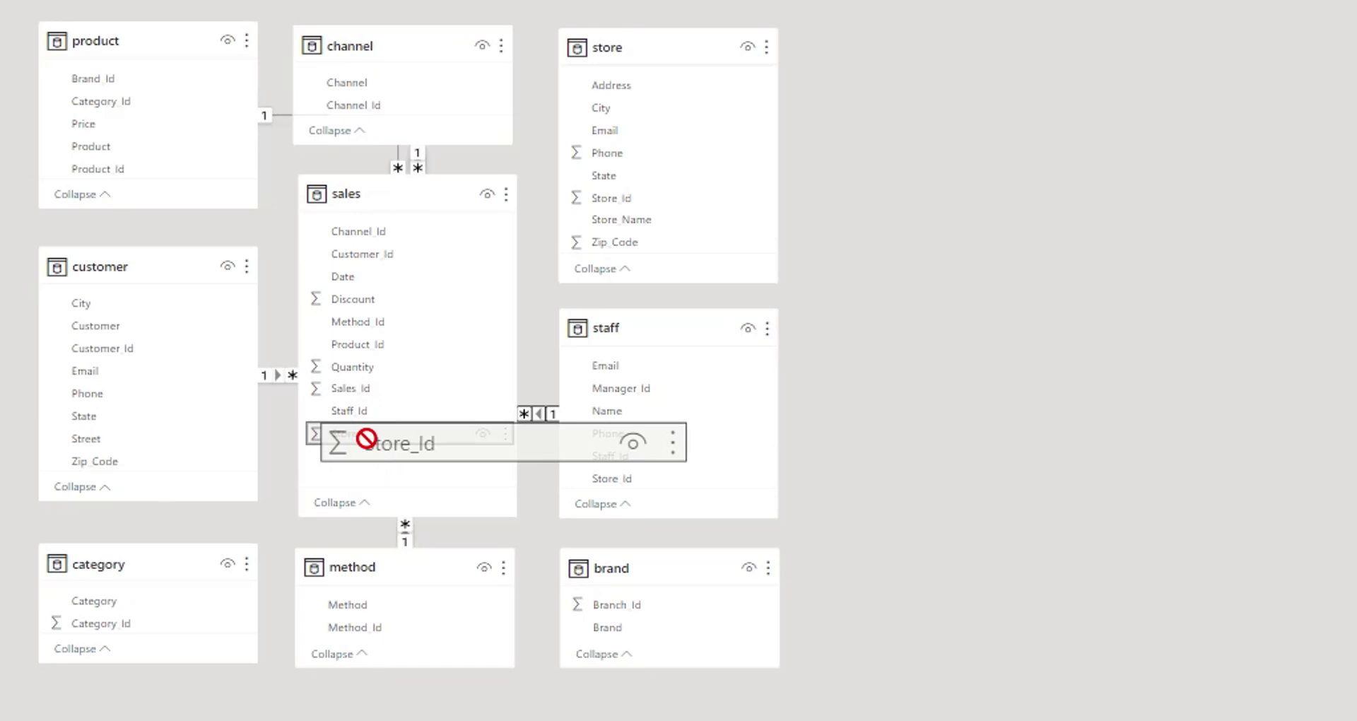
drag(366, 439, 672, 124)
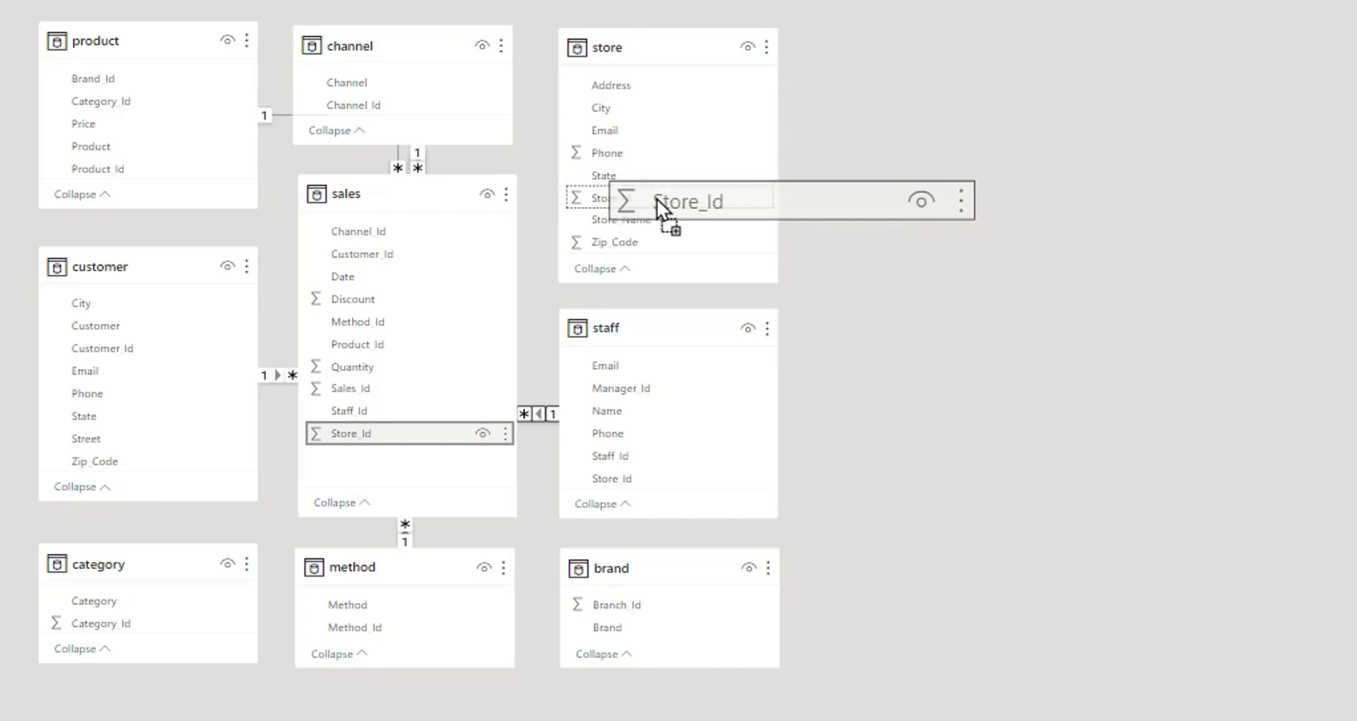
drag(673, 124, 656, 199)
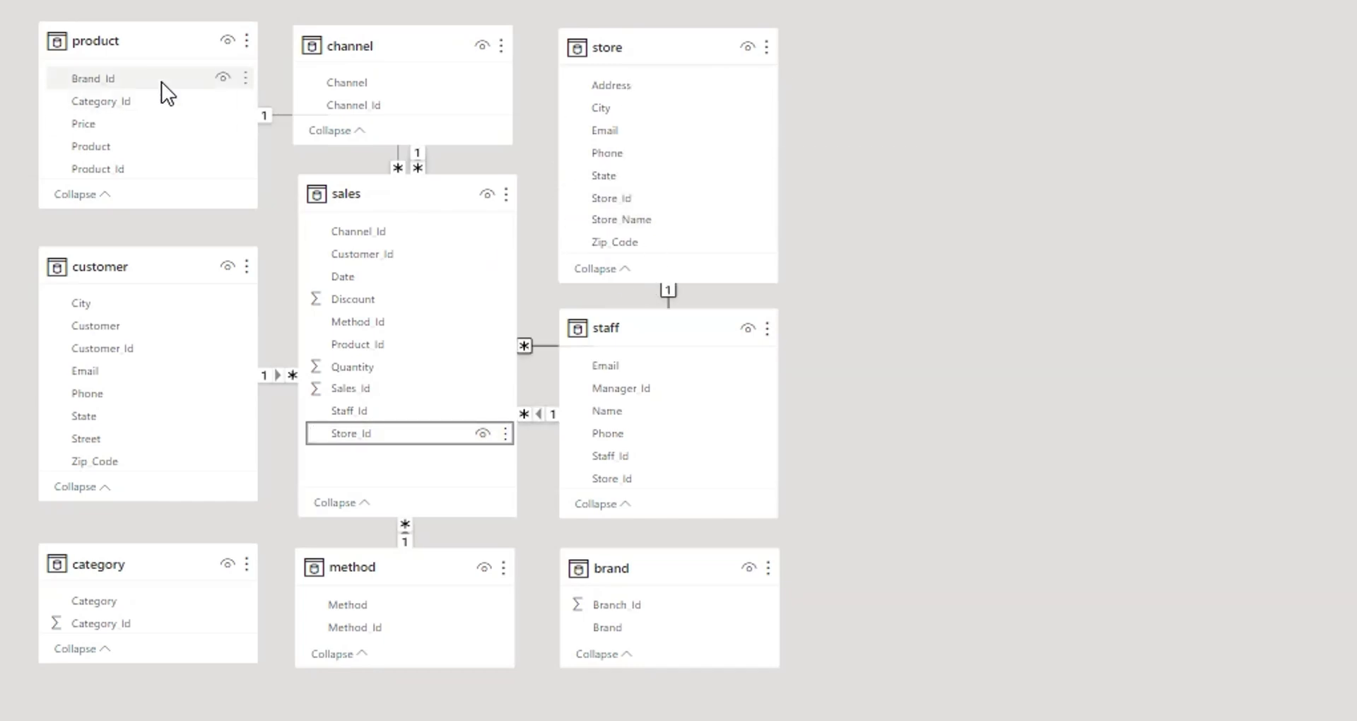
- Relate product to category on Category Id and to brand on Brand Id, then move the staff card right
click(147, 105)
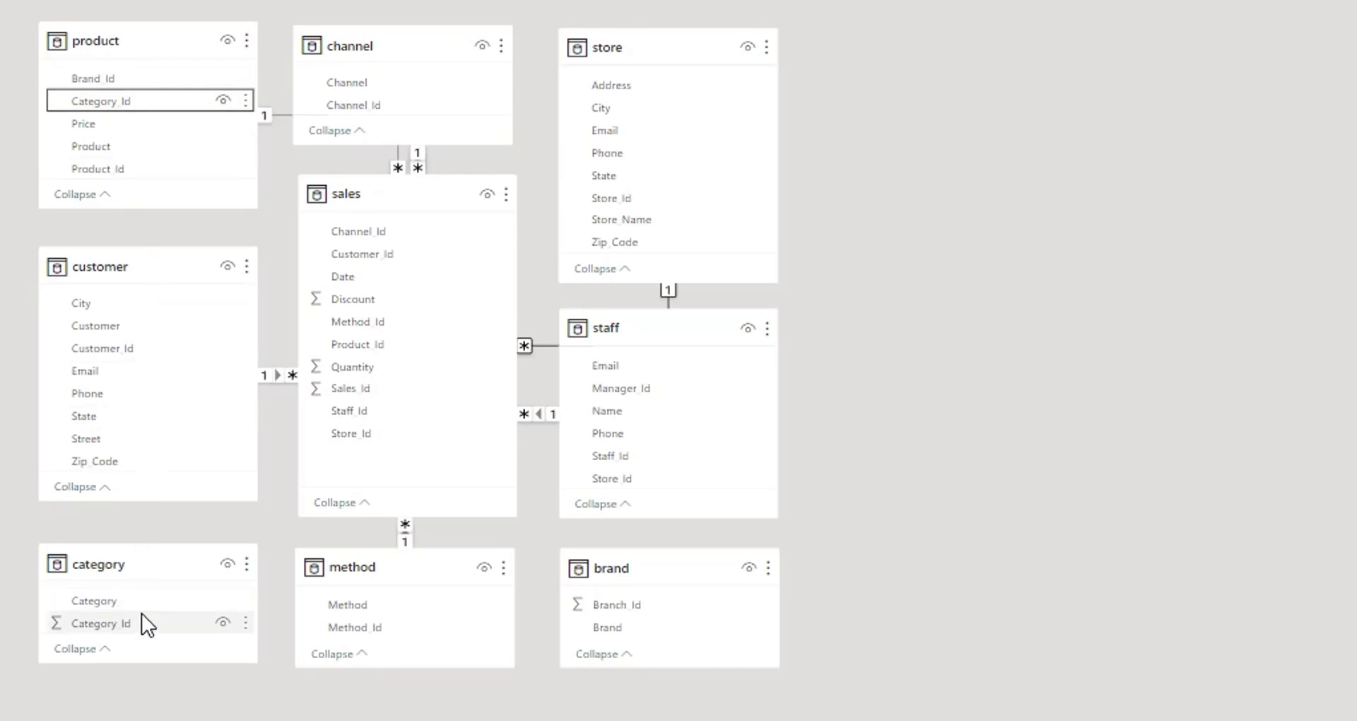
mouse_move(150, 101)
mouse_down()
mouse_move(145, 397)
mouse_move(120, 625)
mouse_up()
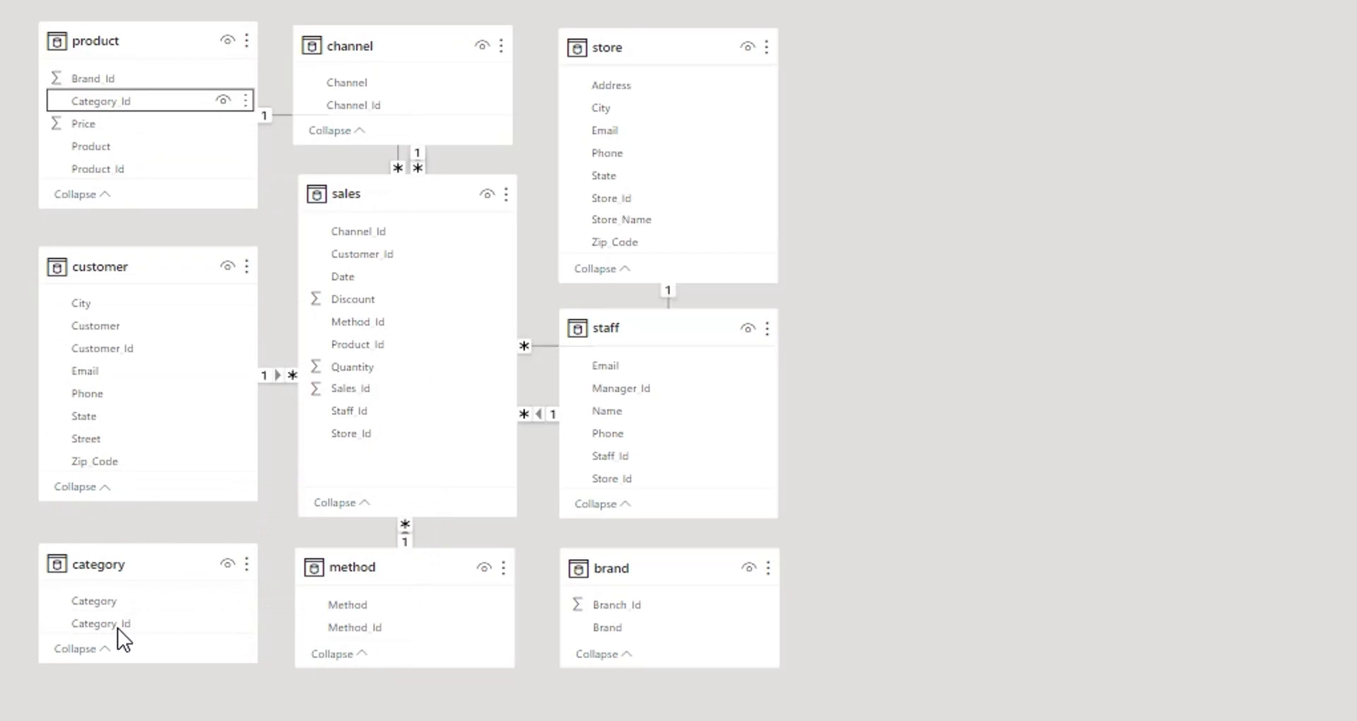
mouse_move(100, 623)
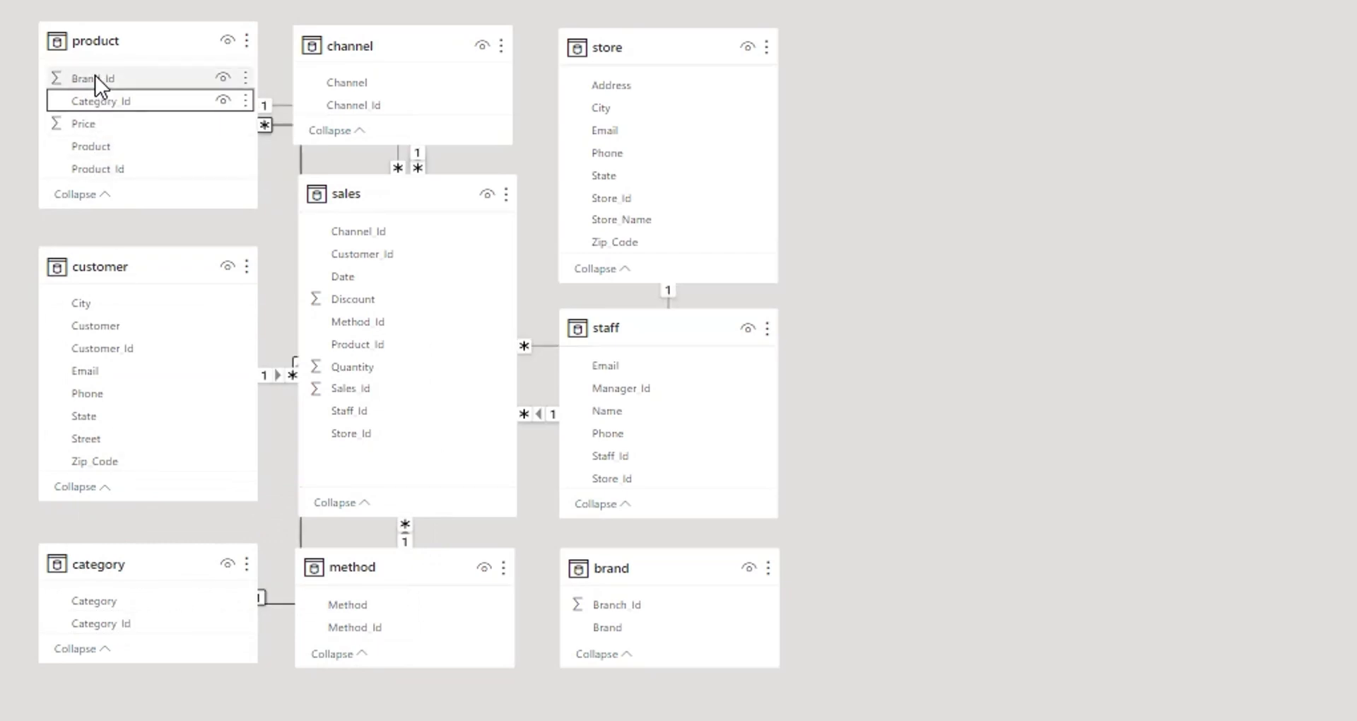
click(94, 74)
drag(94, 75, 608, 604)
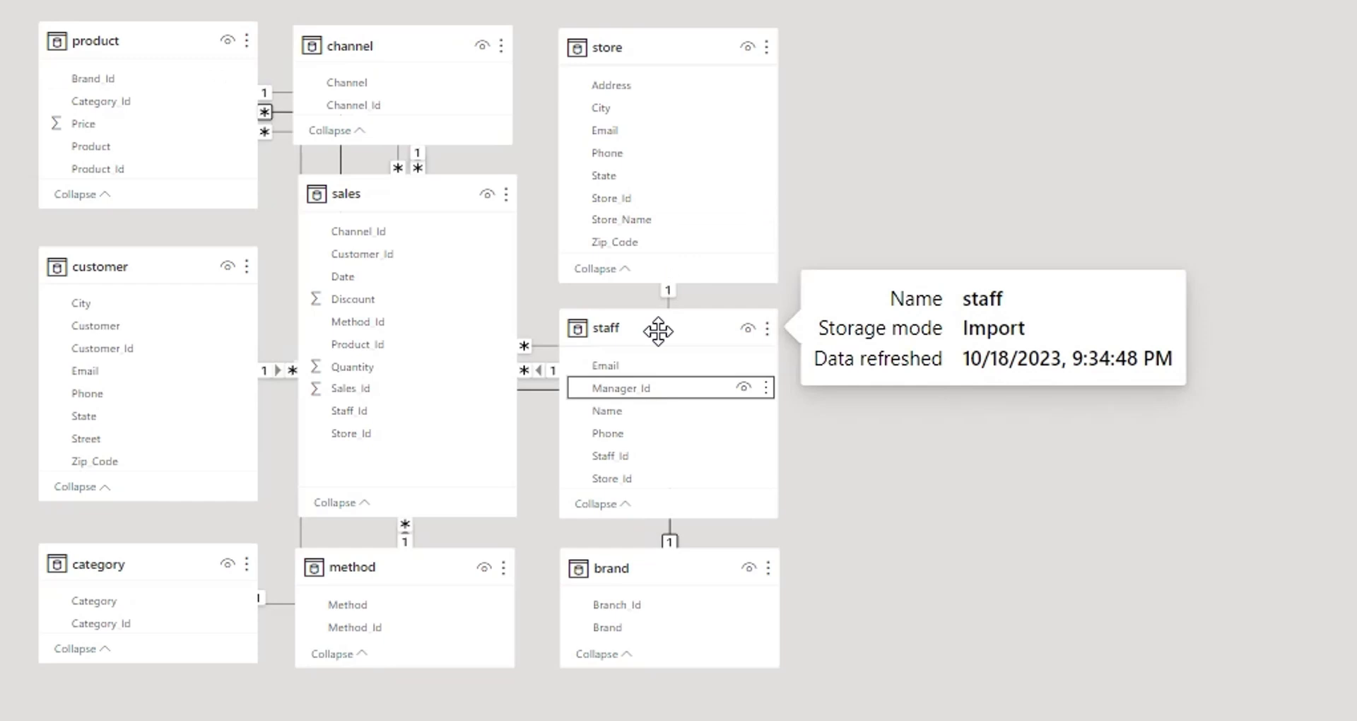
drag(683, 332, 850, 332)
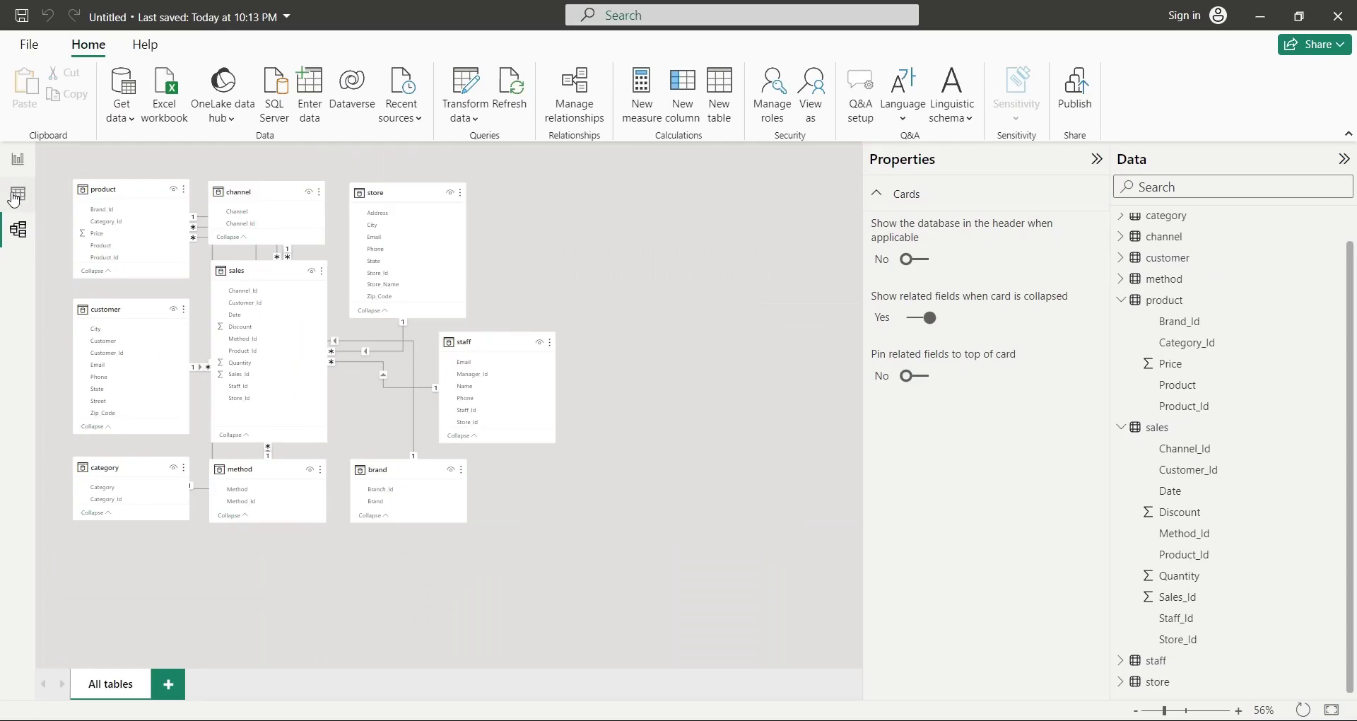
- Add a sales column Sales = sales[Quantity]*RELATED('product'[Price])
click(15, 195)
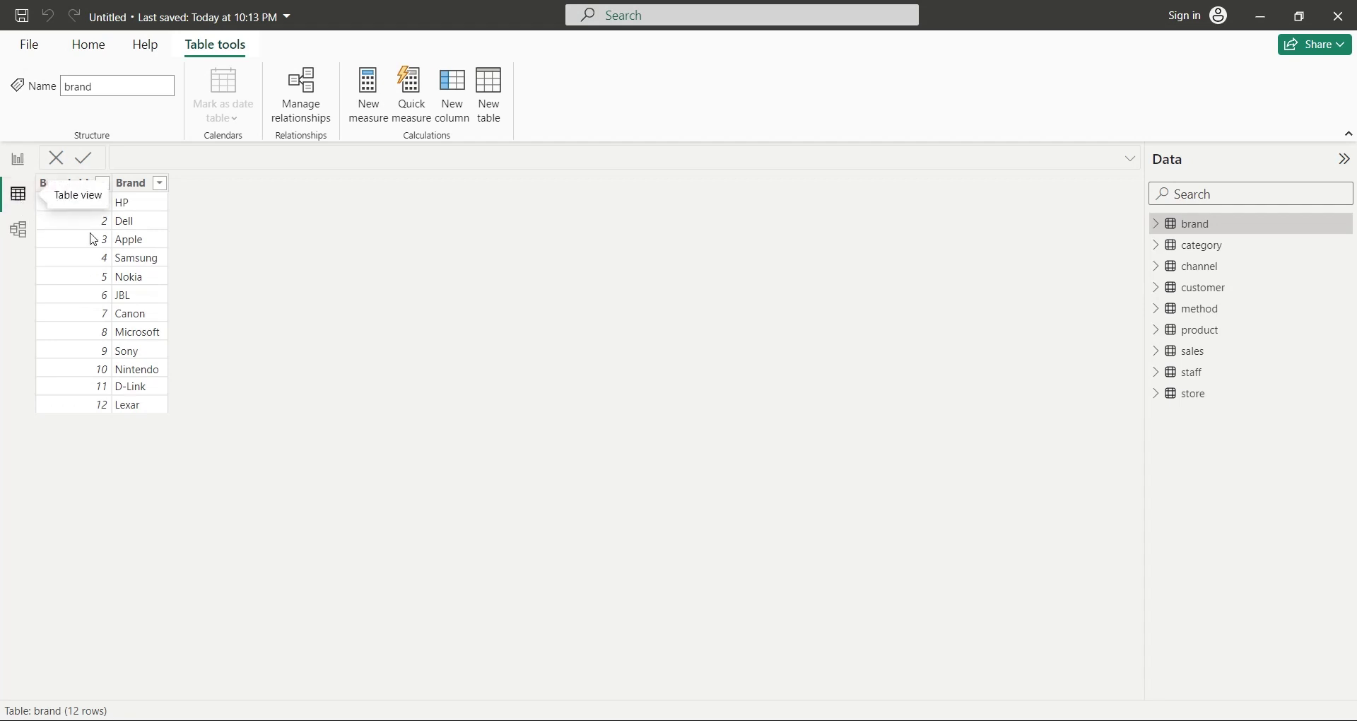
click(1192, 354)
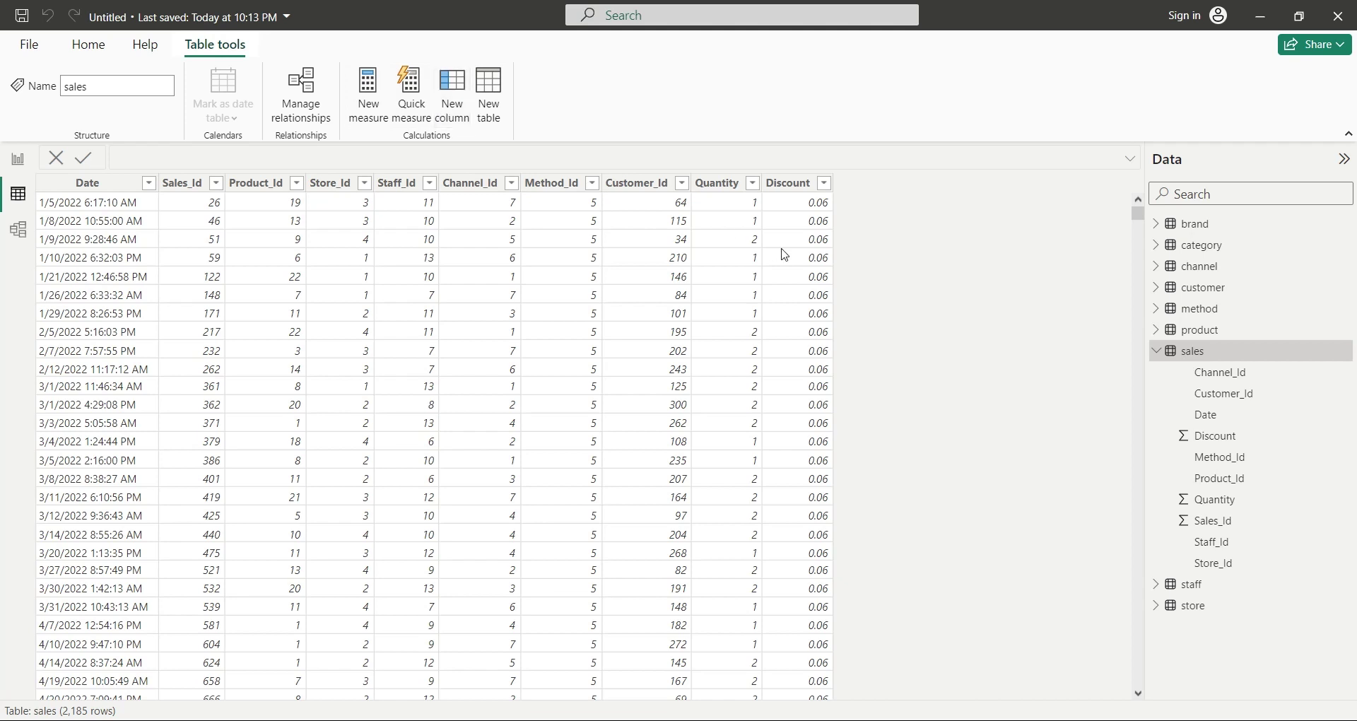
text(Sales = )
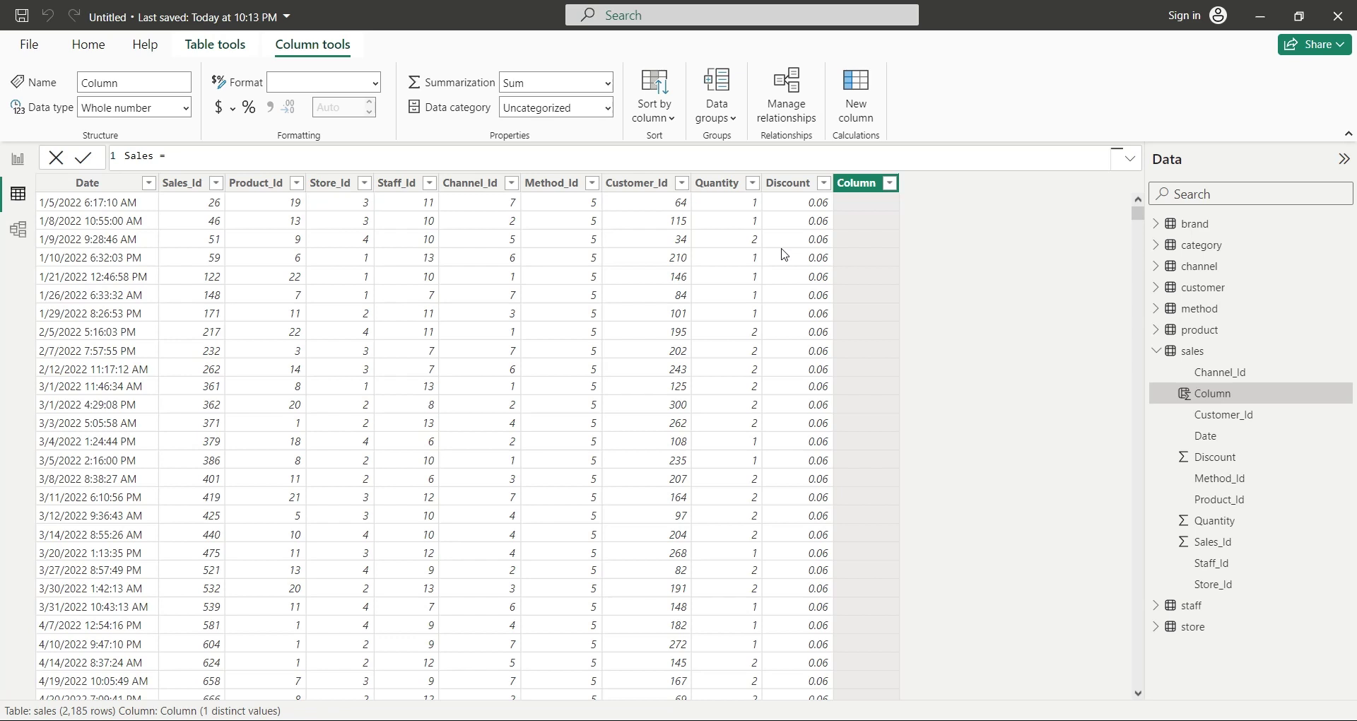
text(qua)
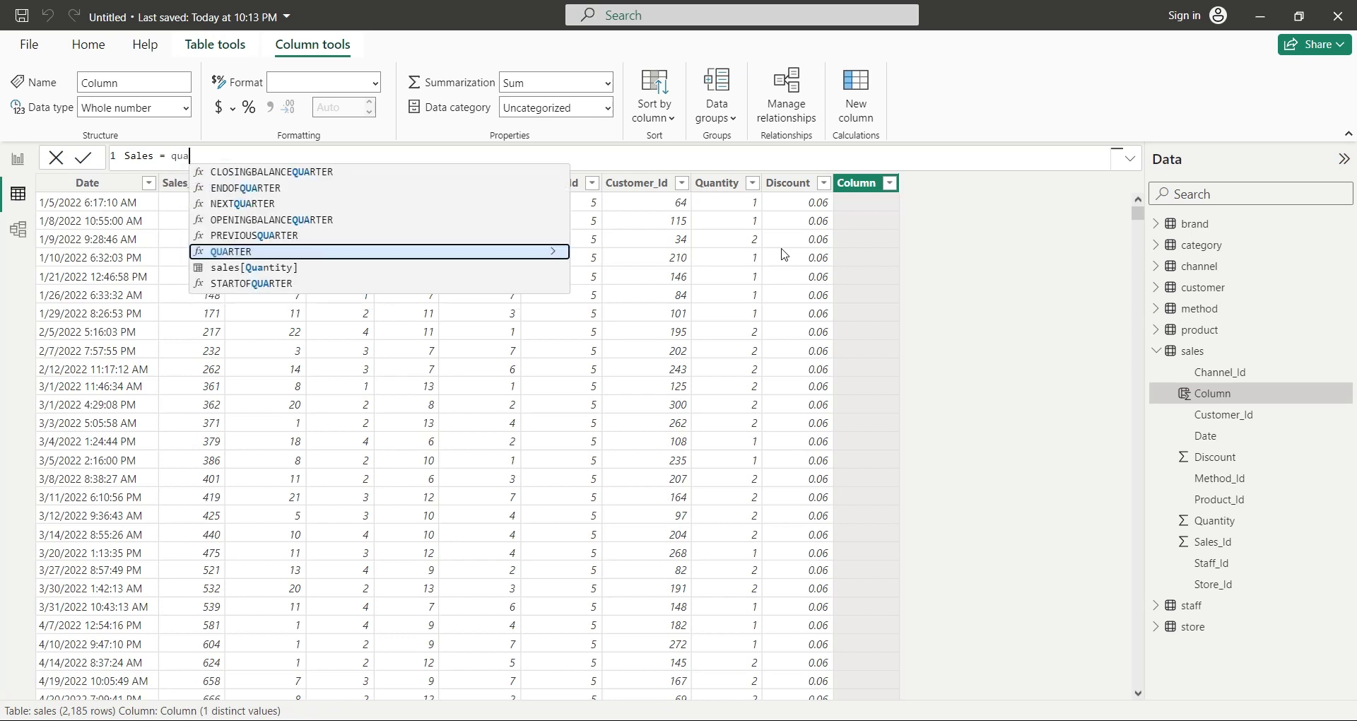
text(nti)
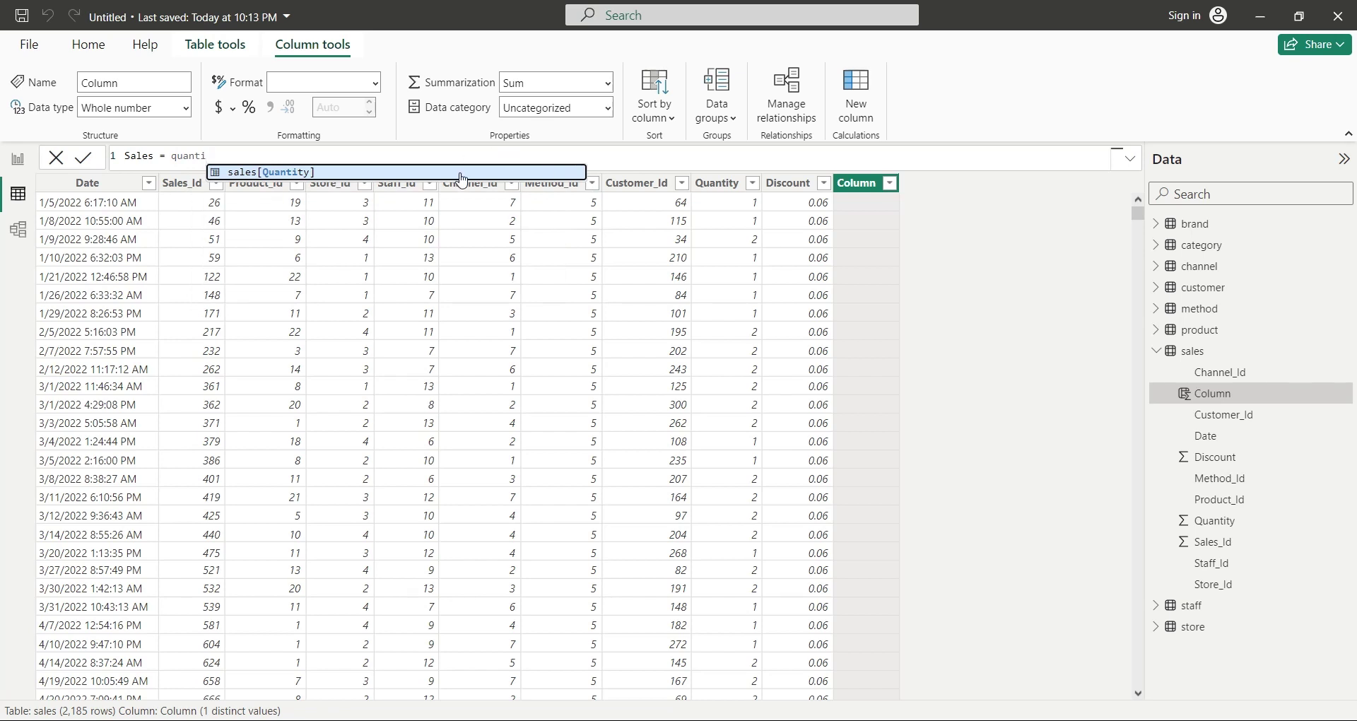
click(455, 174)
text(*re)
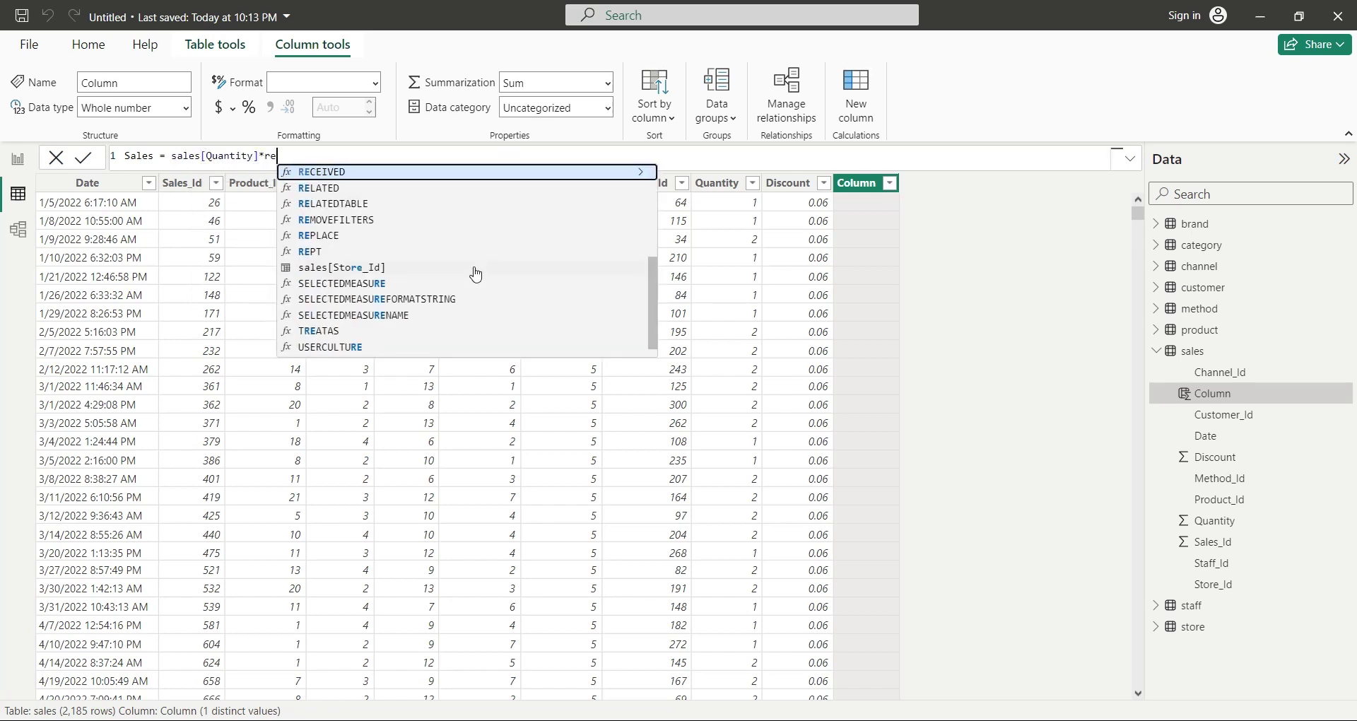
text(lated)
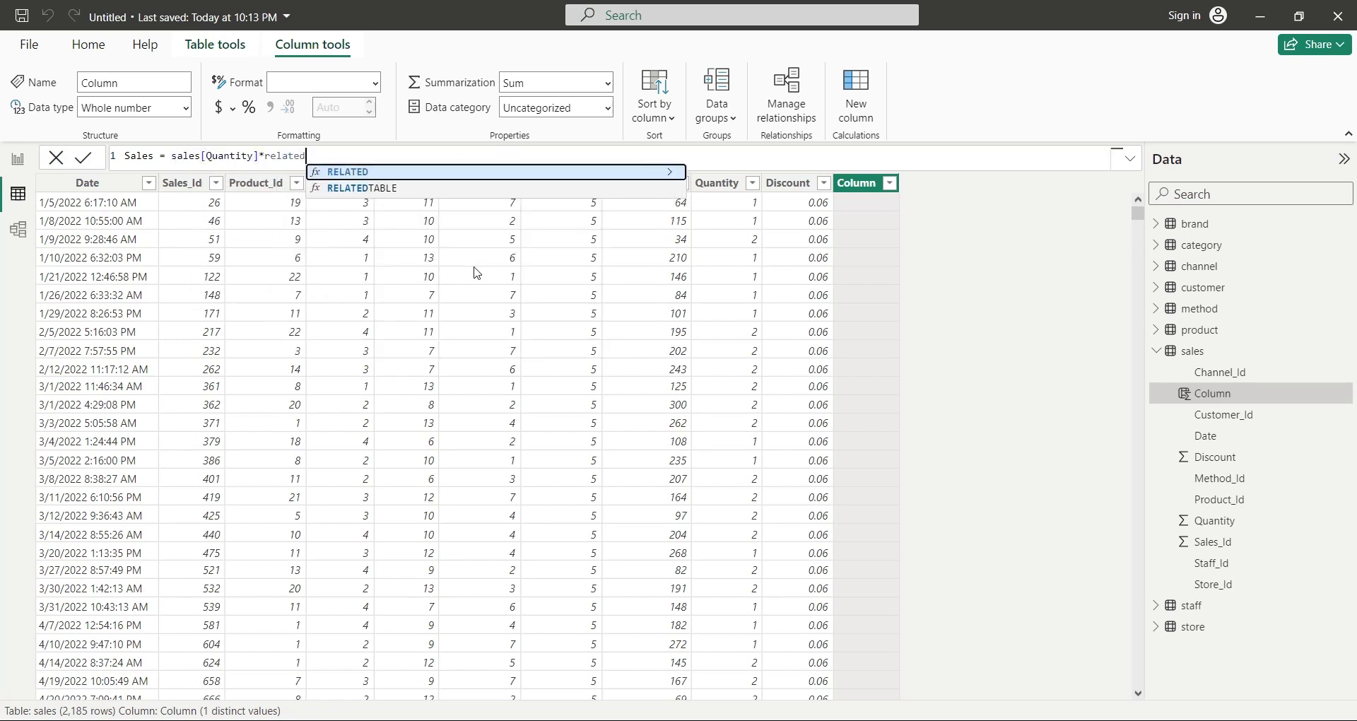
text(()
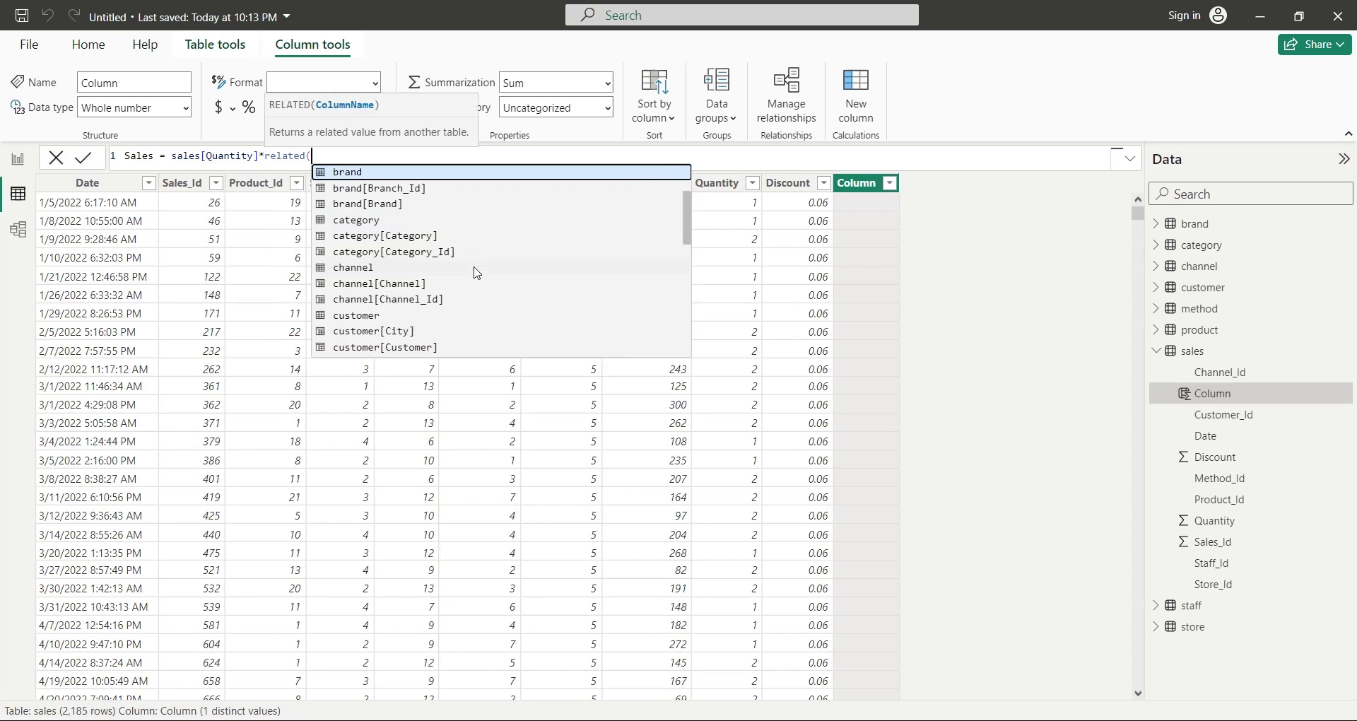
text(pric)
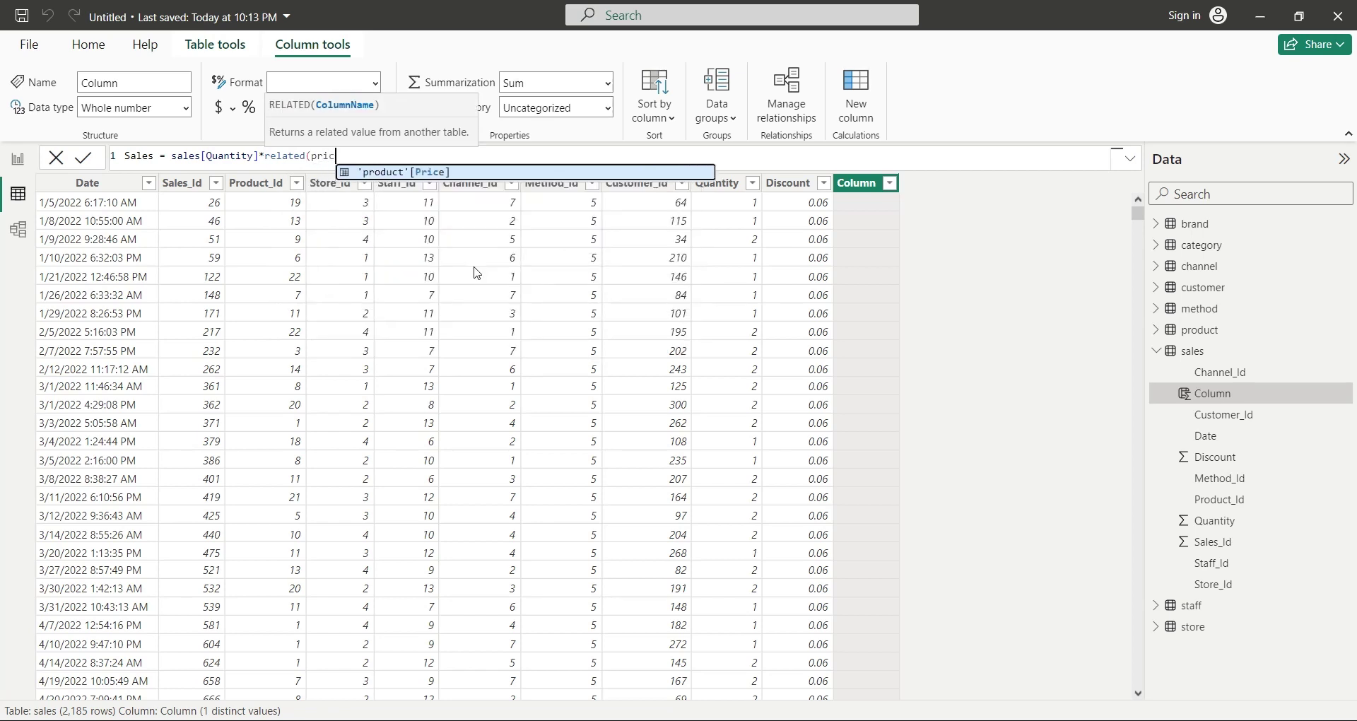
text(e)
click(448, 174)
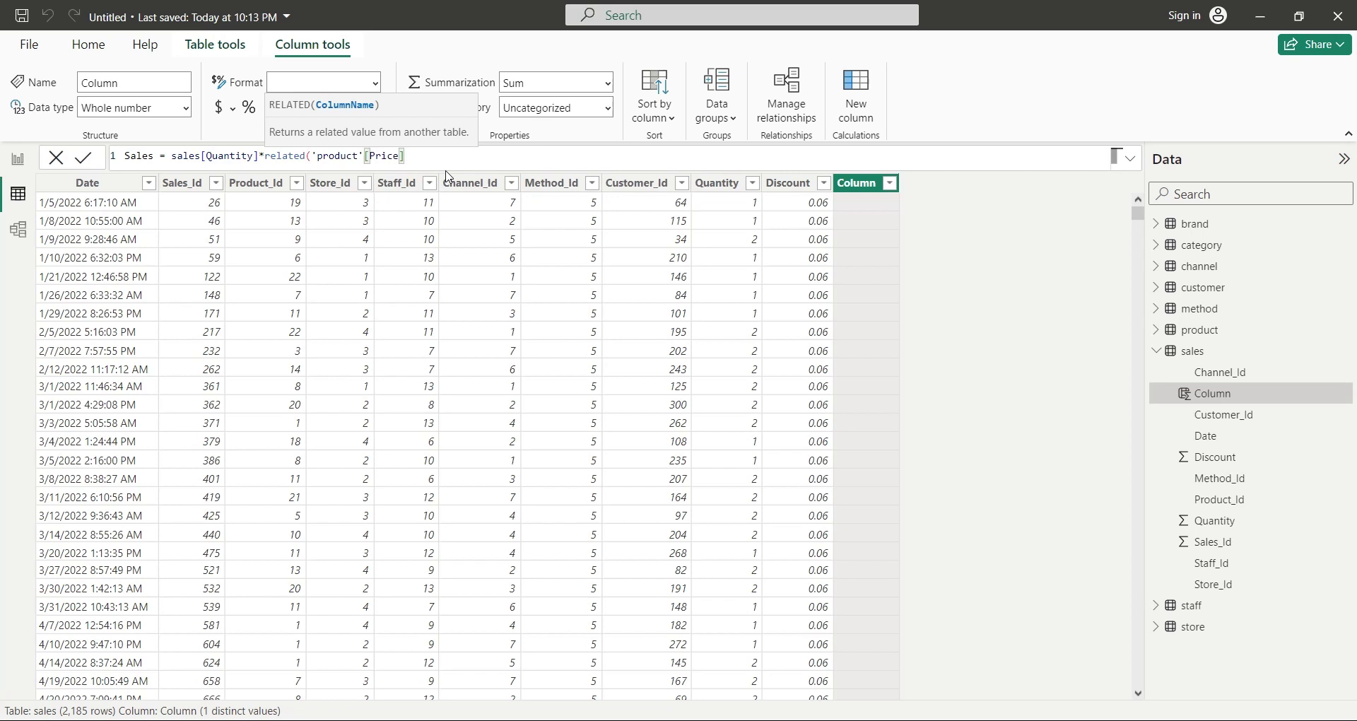
text())
key(Return)
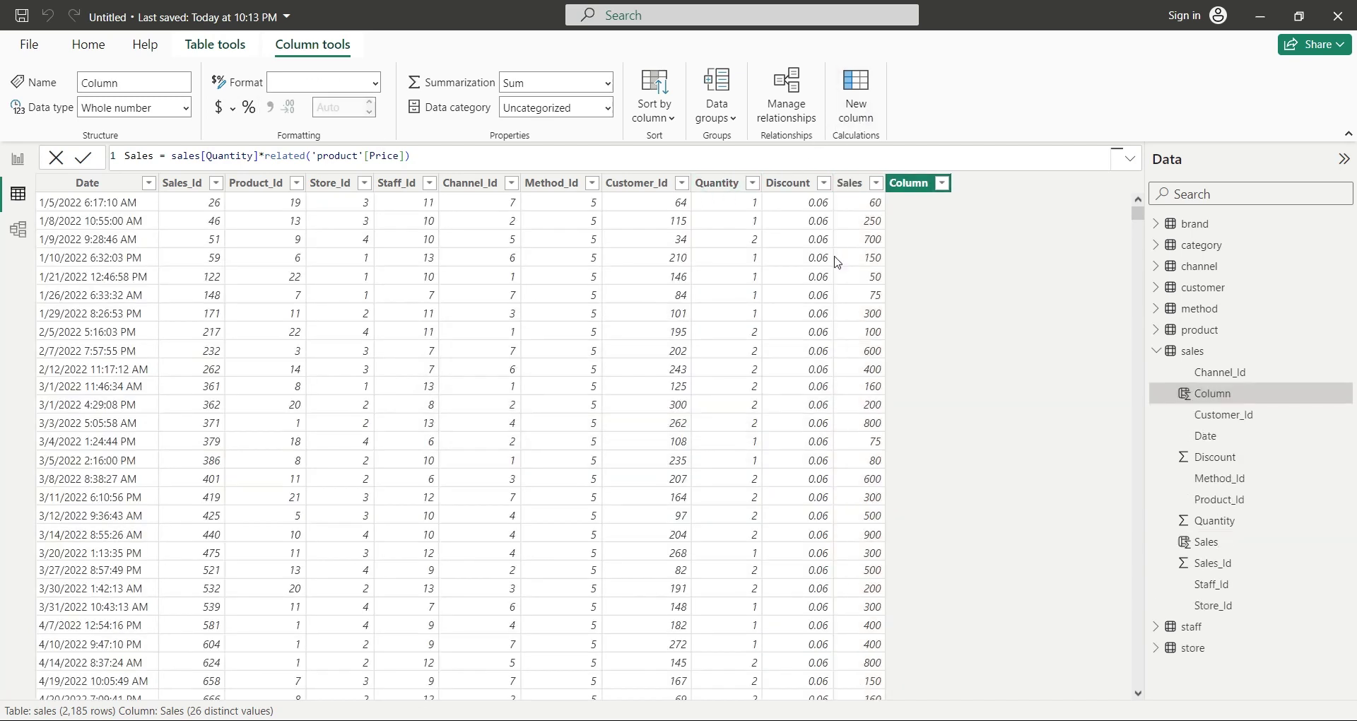
- Add Net_Sales = sales[Sales]-(sales[Sales]*sales[Discount]) to sales, formatted with two decimals
text(Net_)
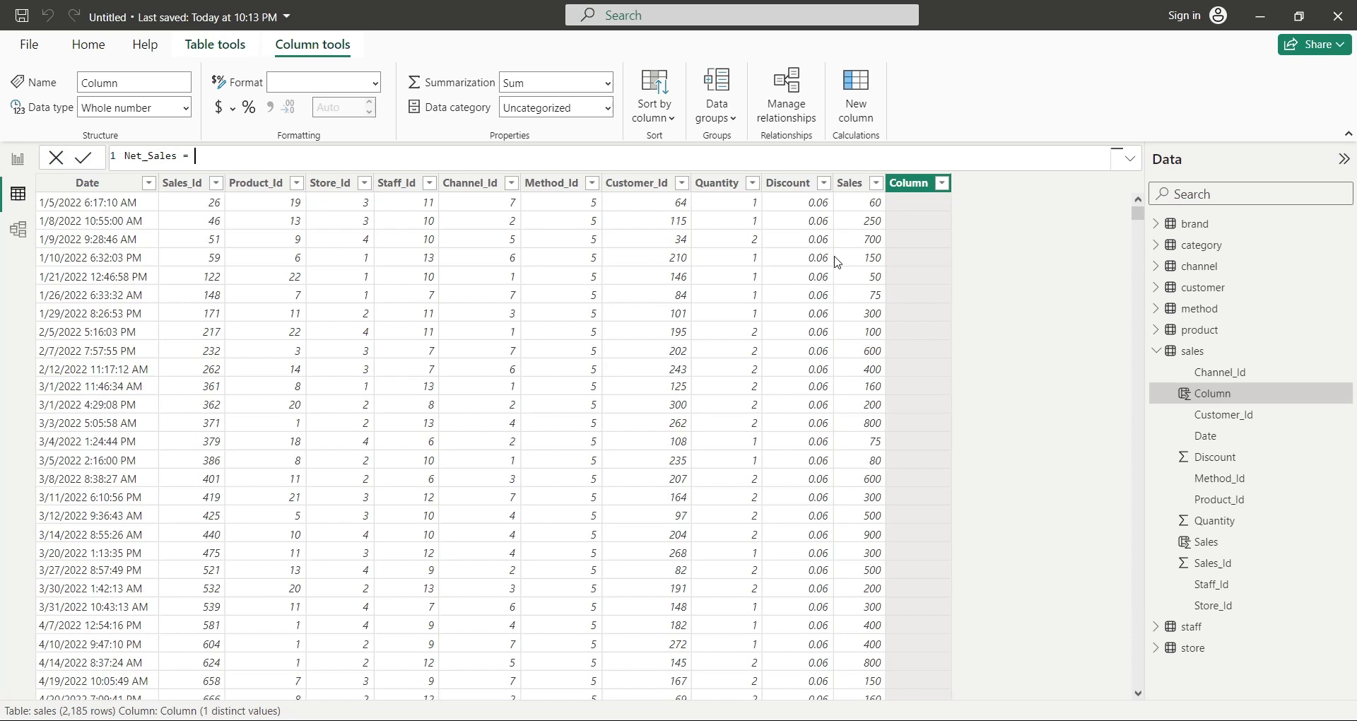
text(Sales)
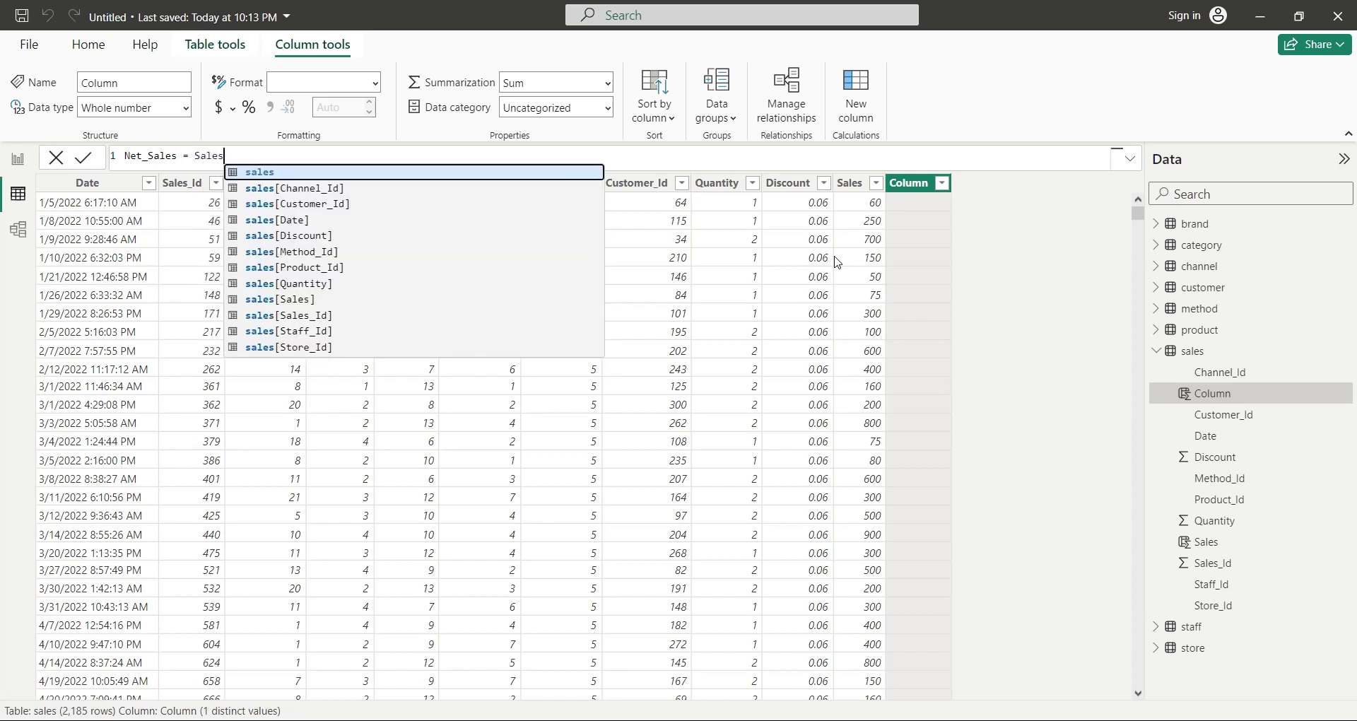
click(381, 299)
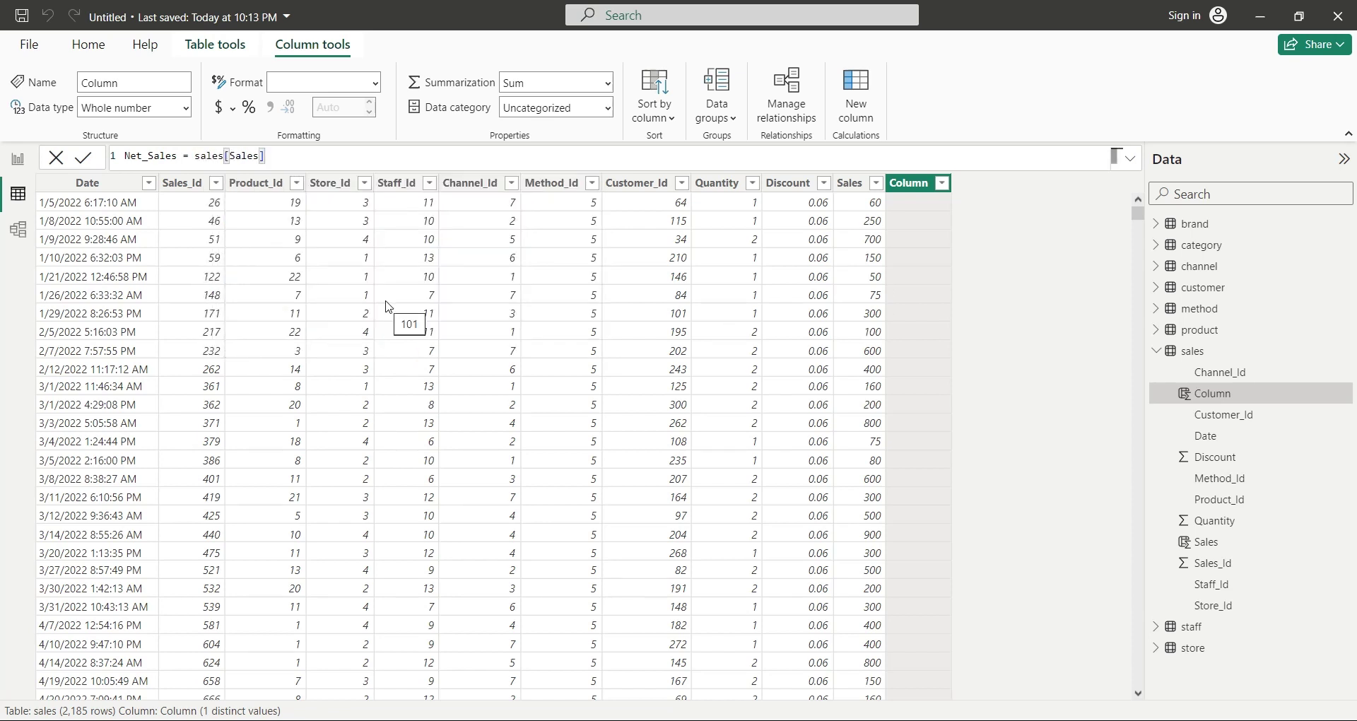
text(-()
text(sales)
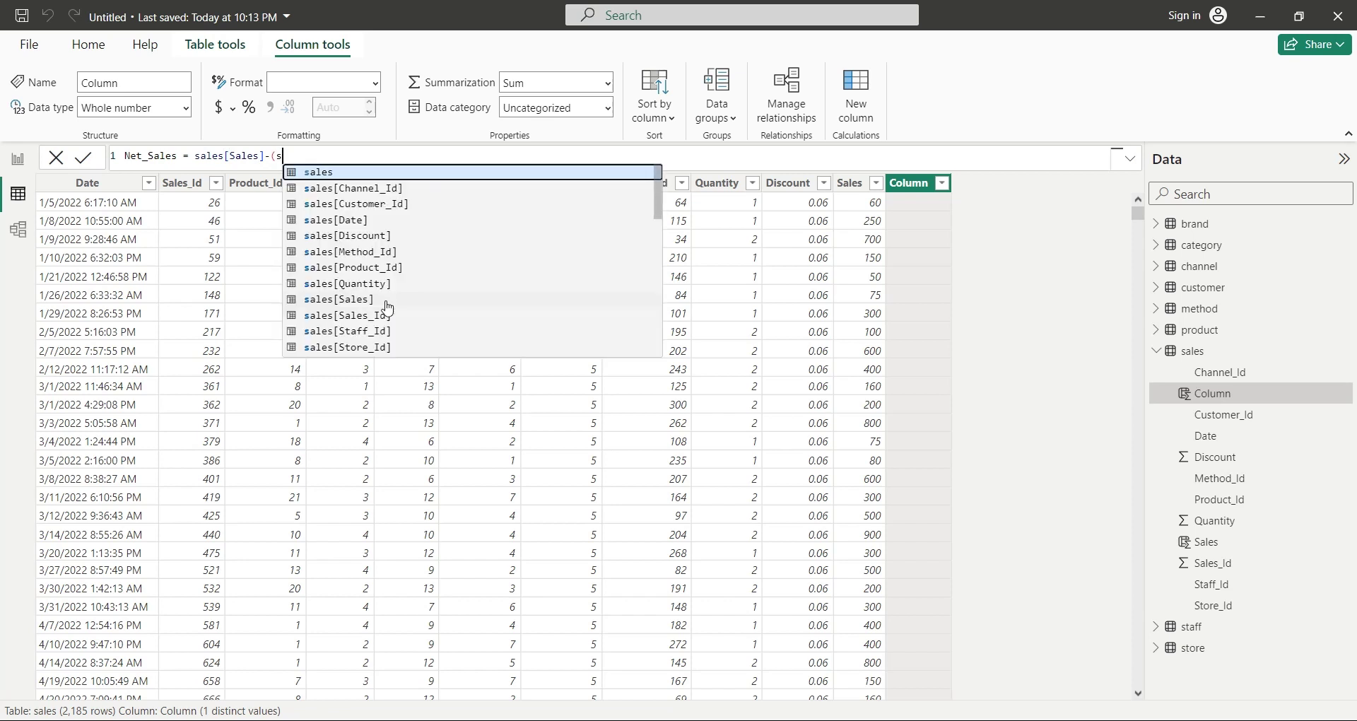
click(382, 284)
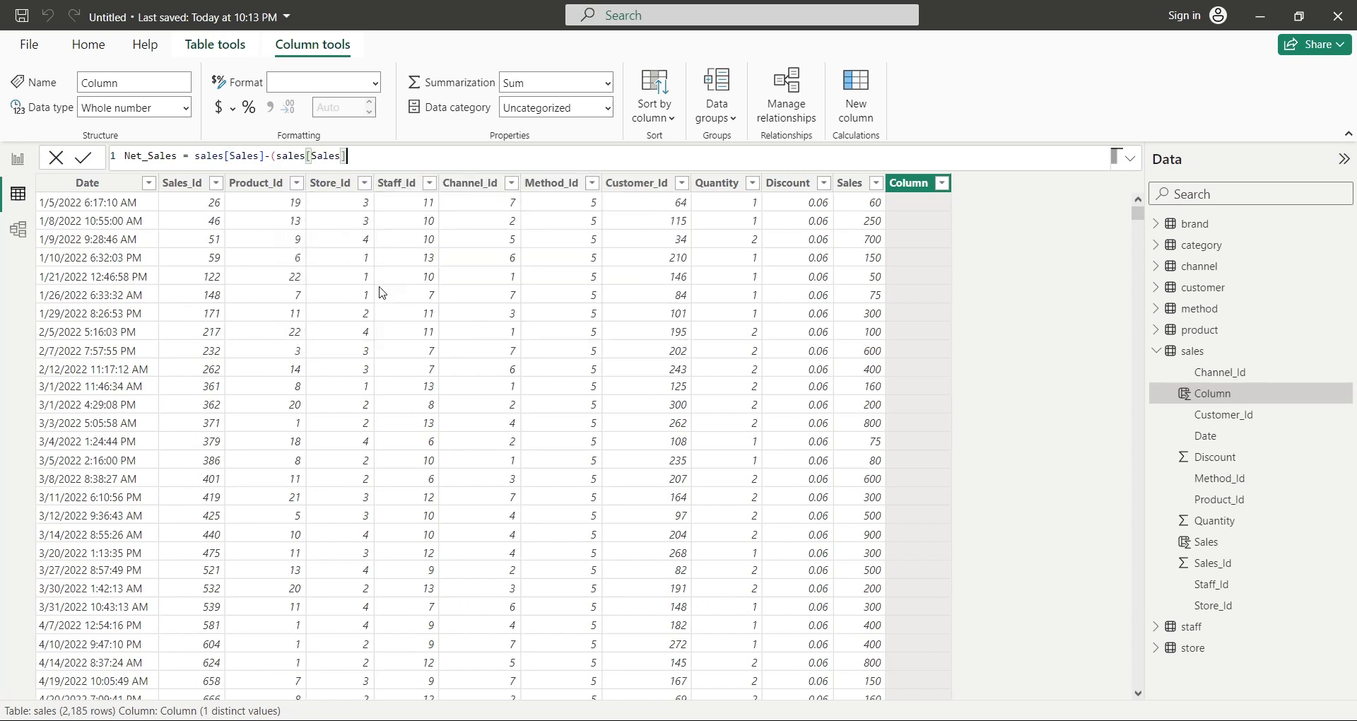
text(*)
text(discou)
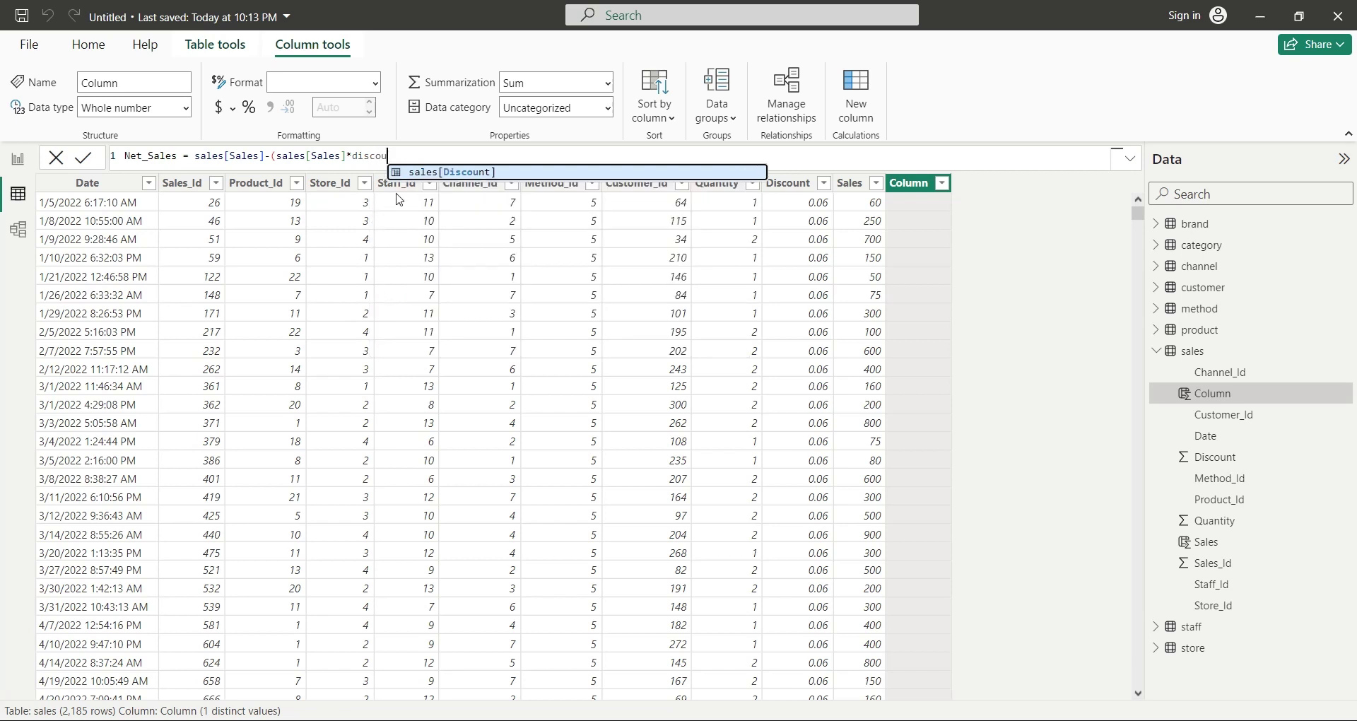
click(424, 173)
text())
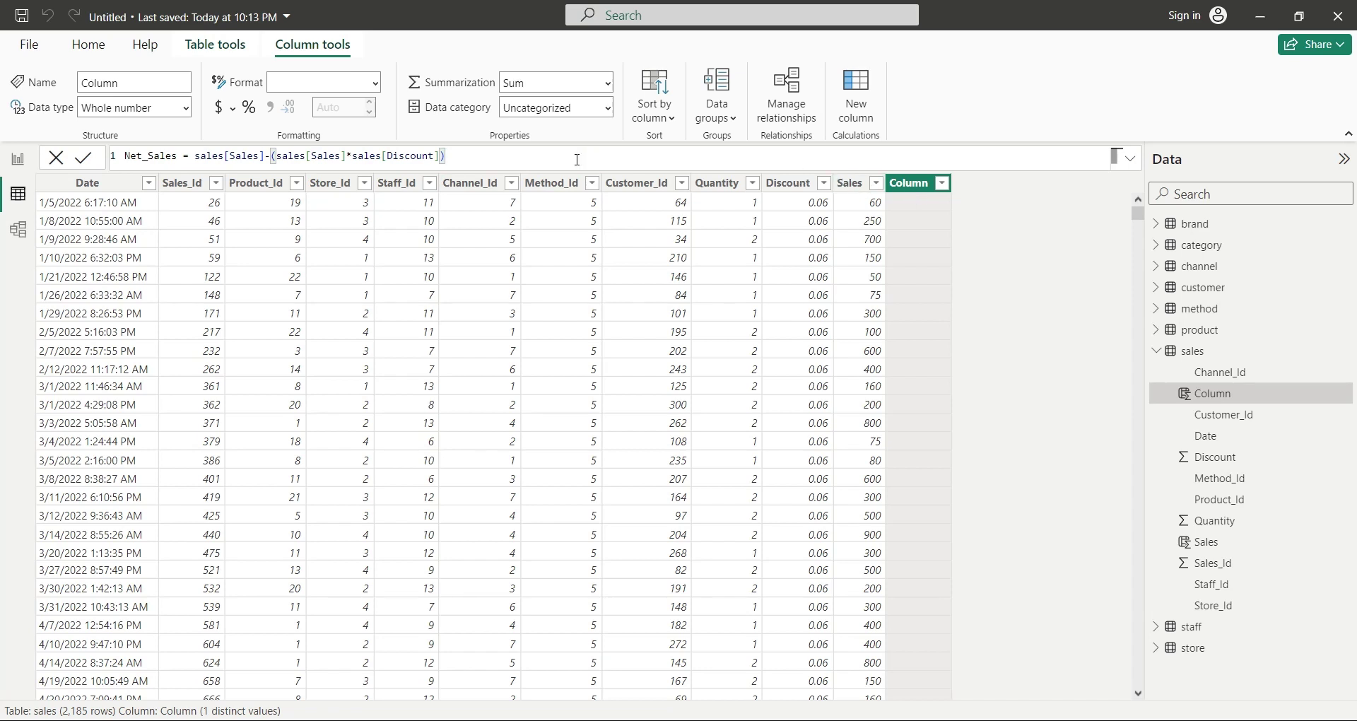
key(Return)
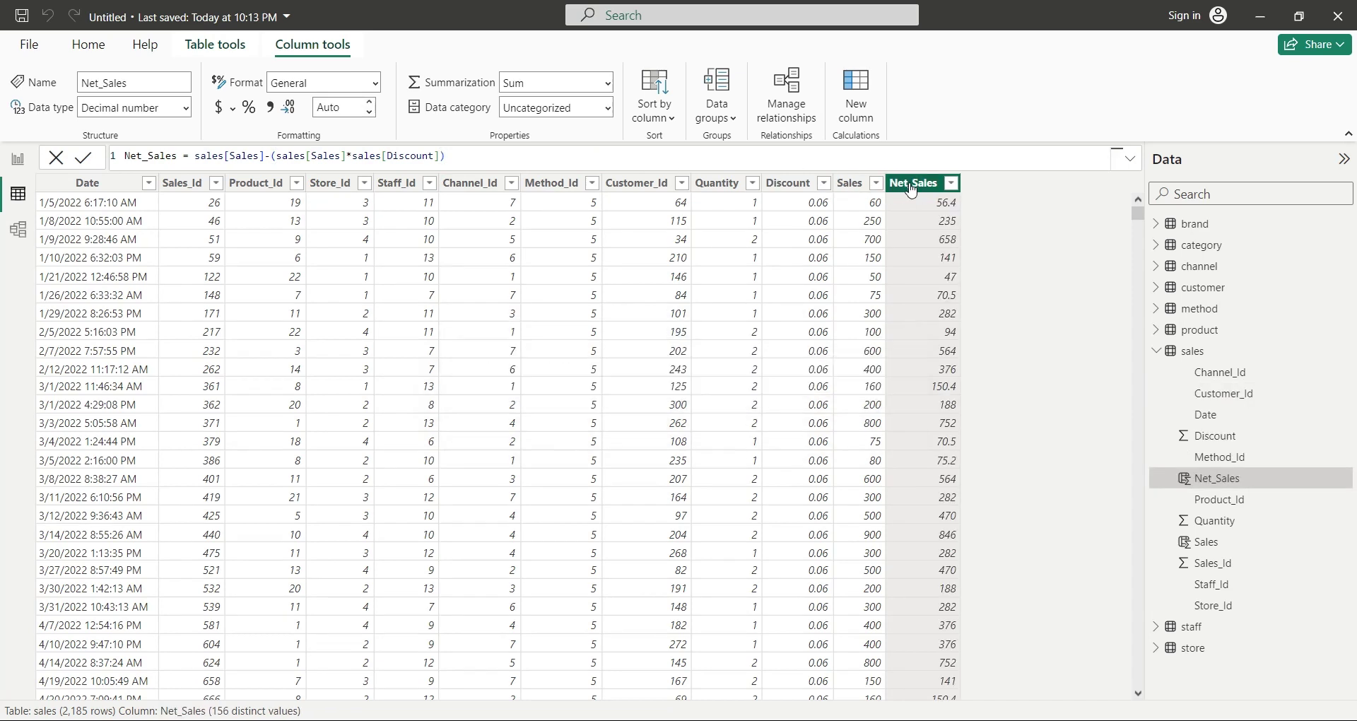
click(368, 112)
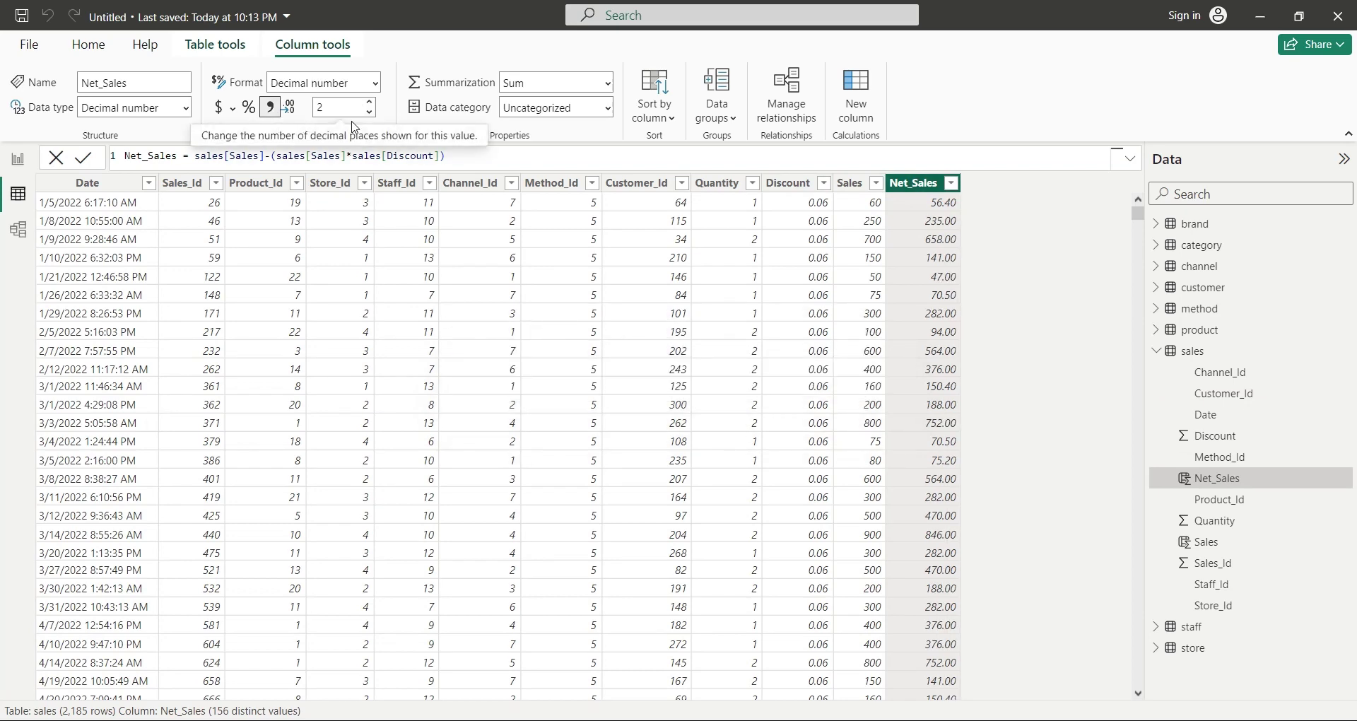
- Add a bold 28-point 'The Tech Store' text box spanning the page top, with Filters collapsed
click(18, 160)
click(643, 96)
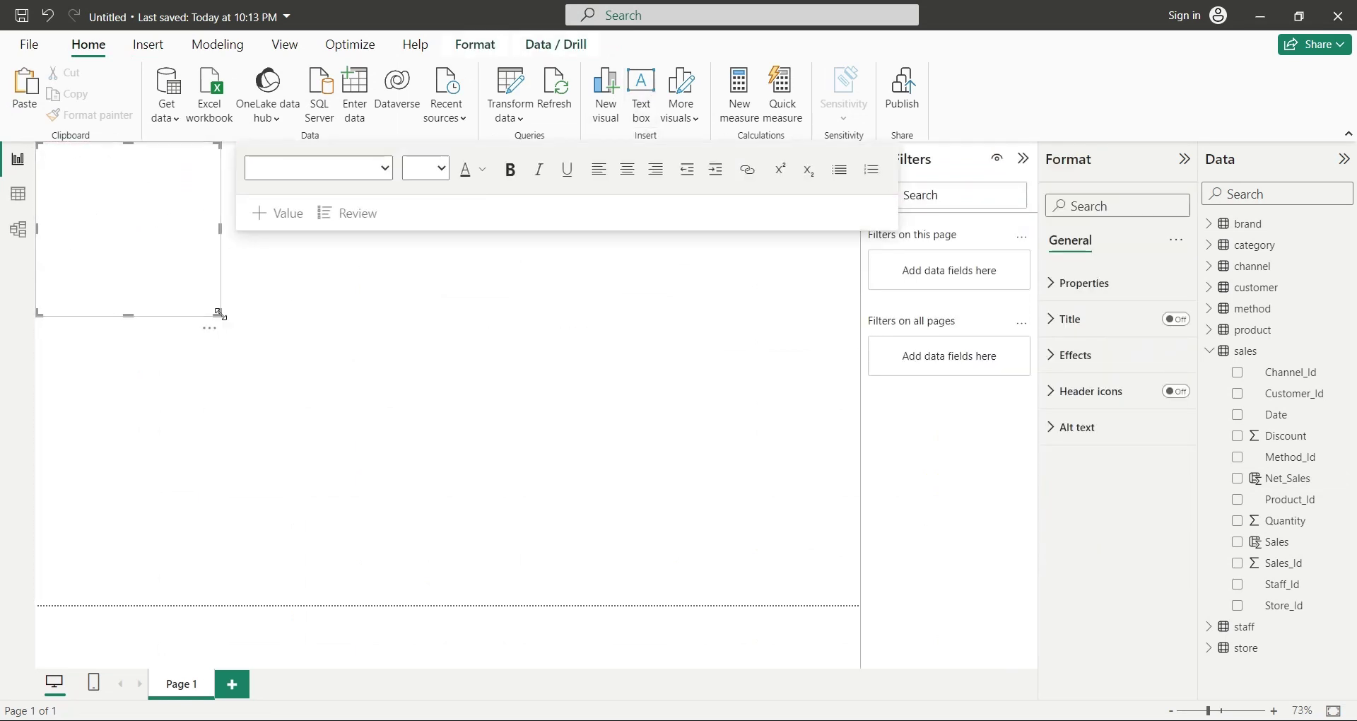
drag(220, 314, 859, 192)
click(1030, 162)
text(The Tech Store)
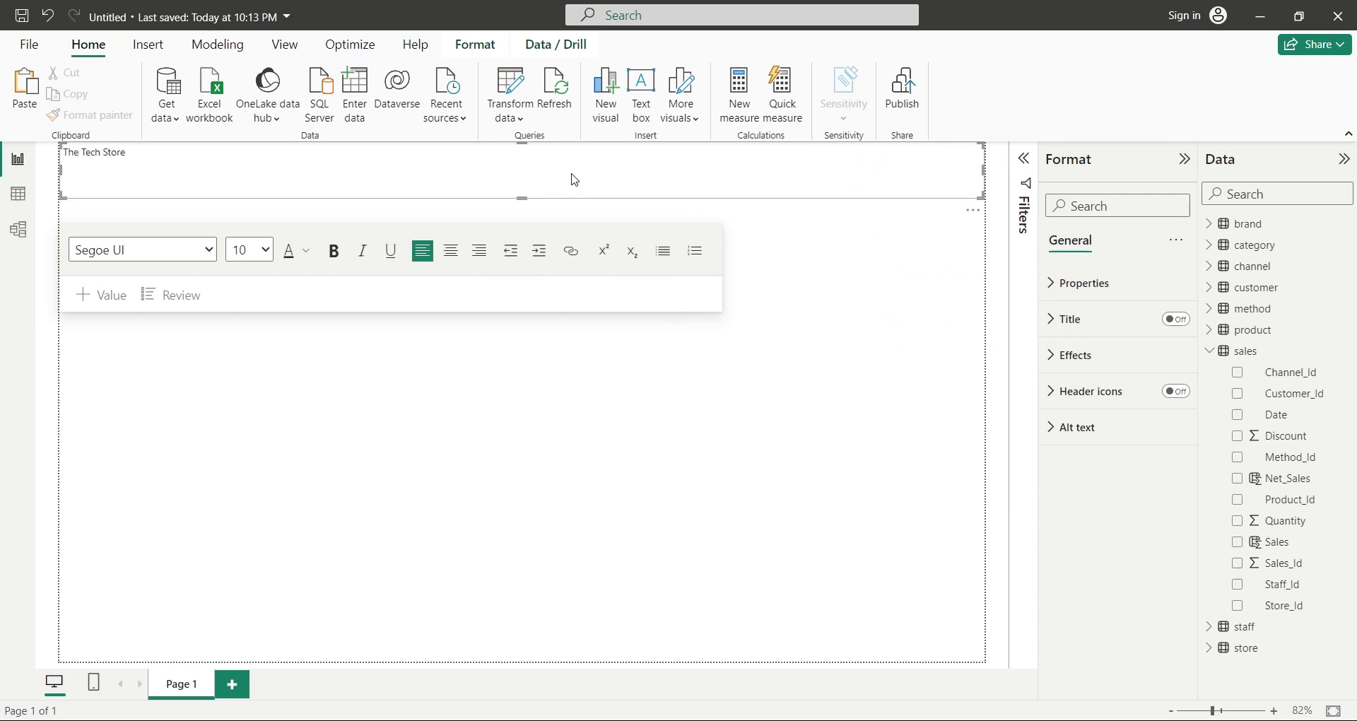
key(ctrl+a)
click(266, 250)
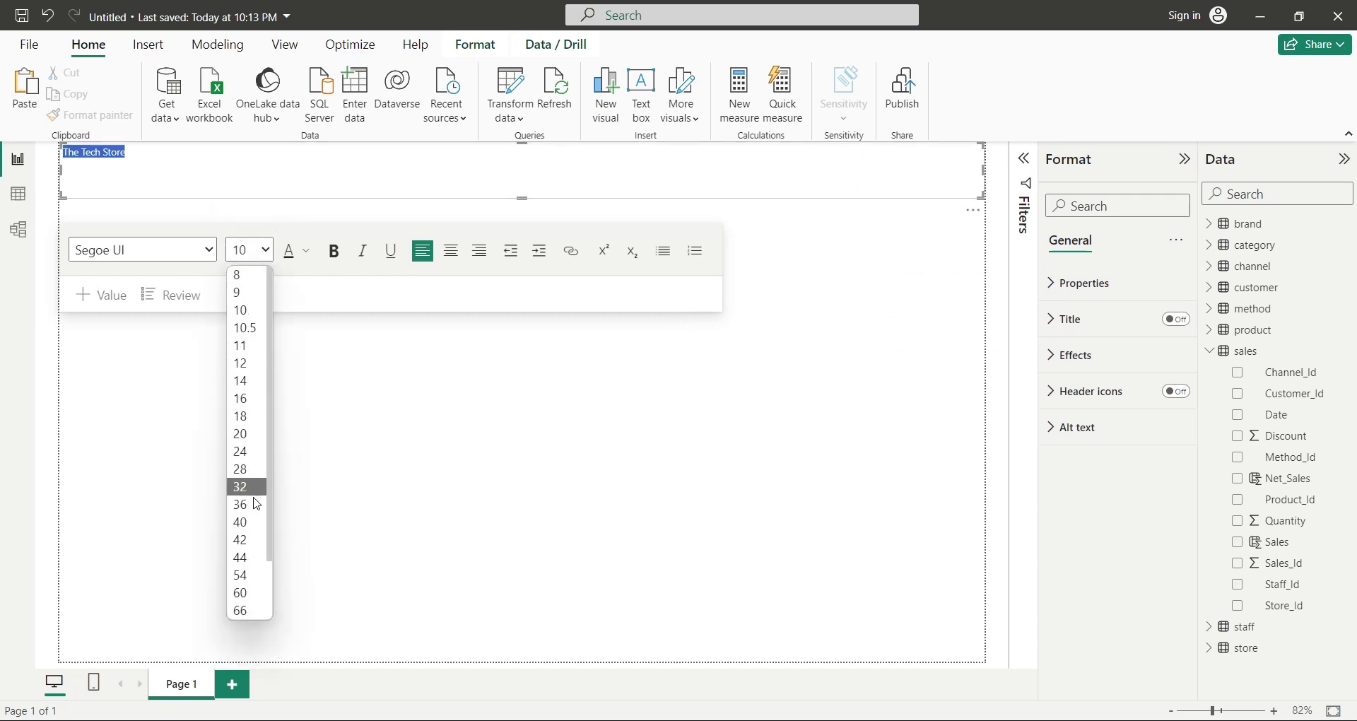
click(247, 498)
click(268, 250)
click(249, 466)
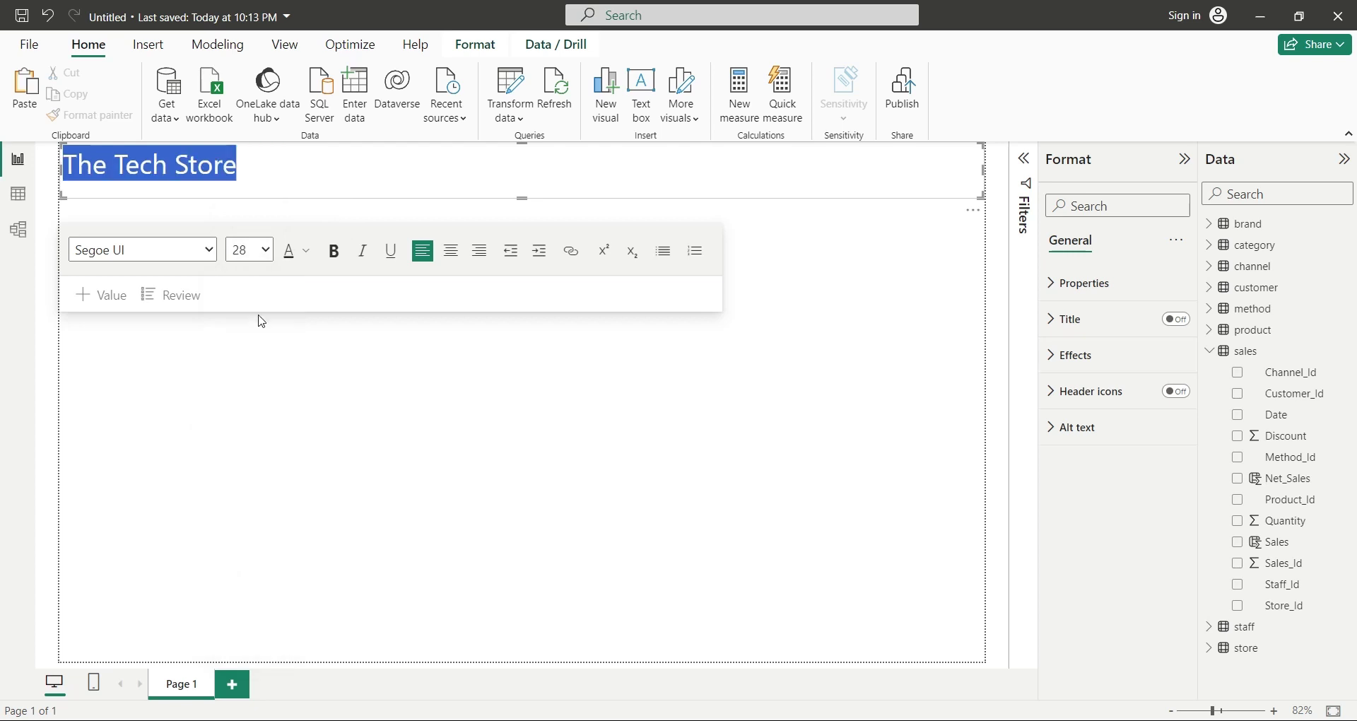
click(334, 251)
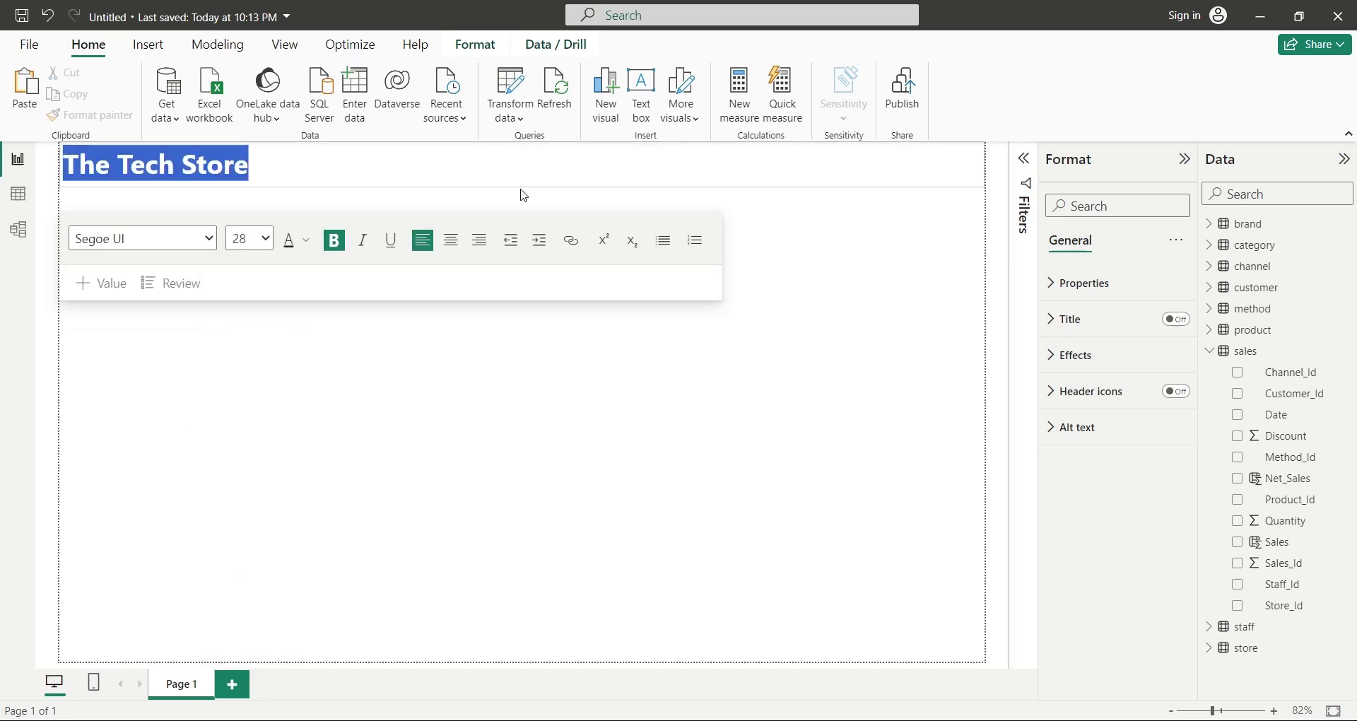
click(607, 347)
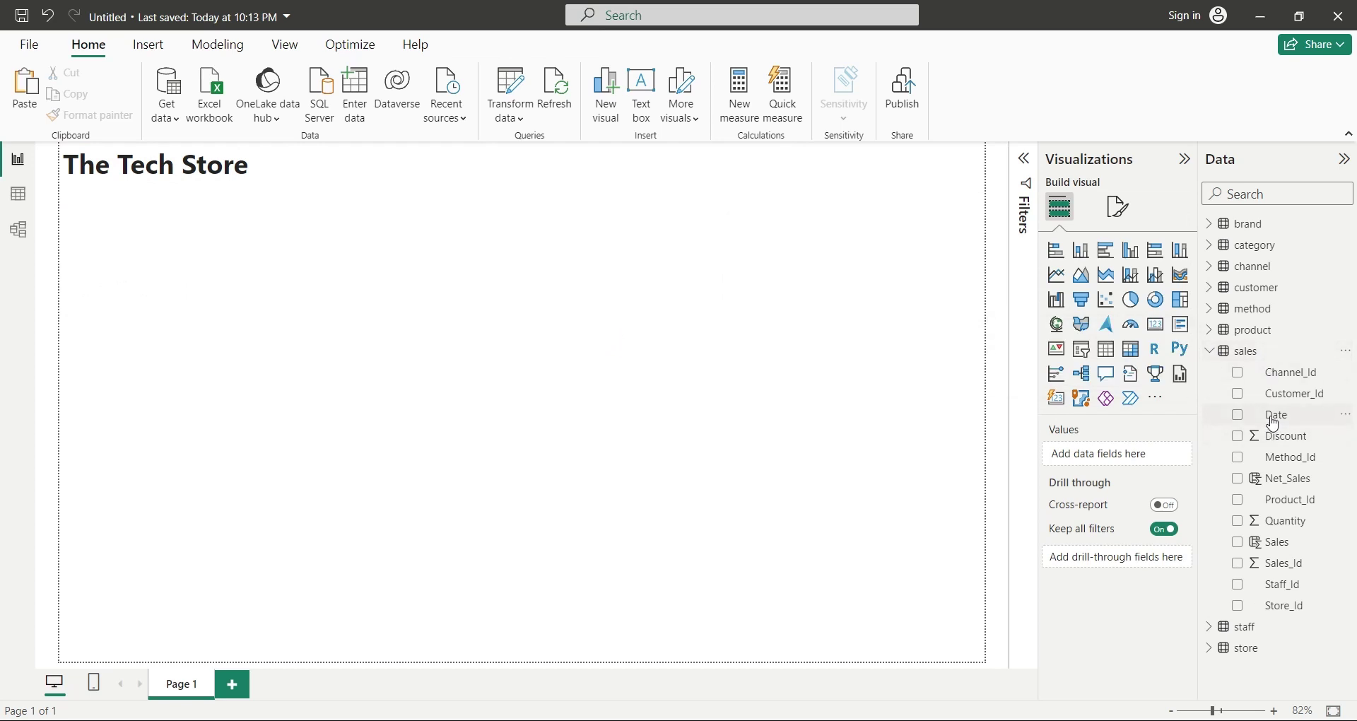
- Change the sales Date column's data type to Date/time, then go back to Report view
click(18, 193)
click(124, 185)
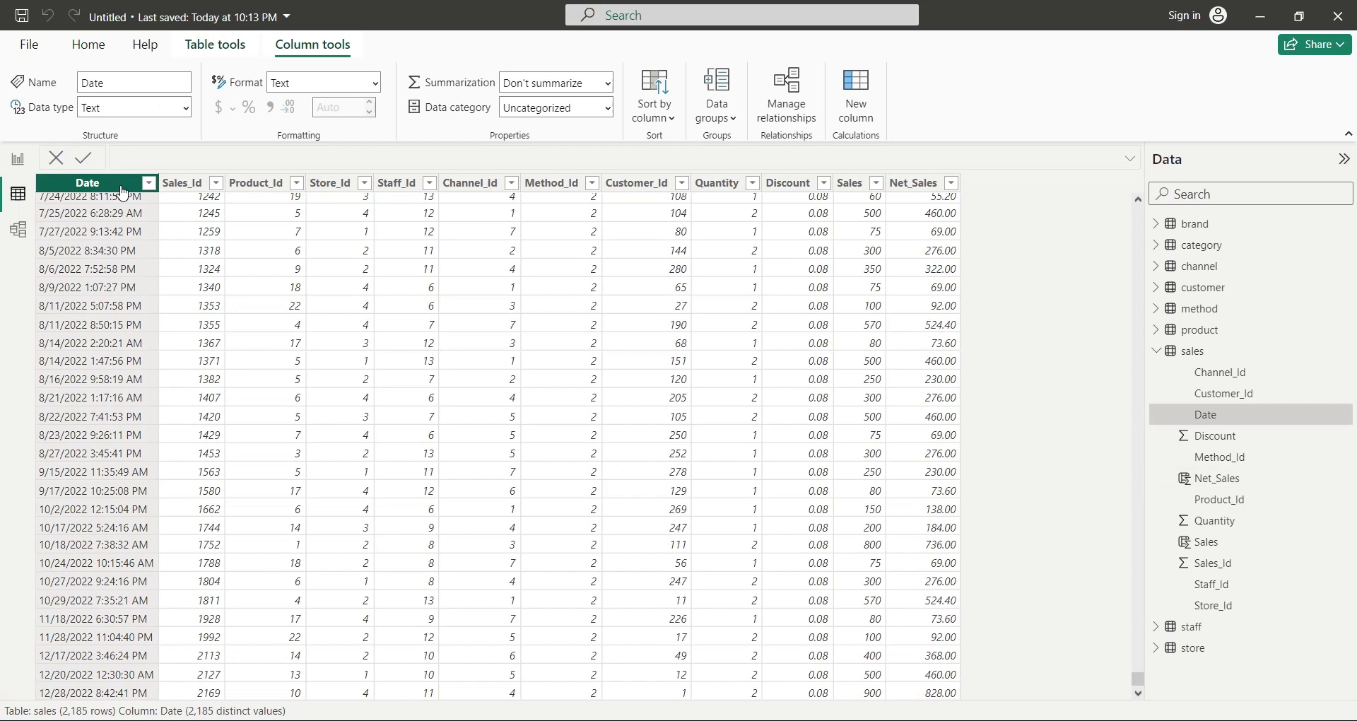
click(186, 107)
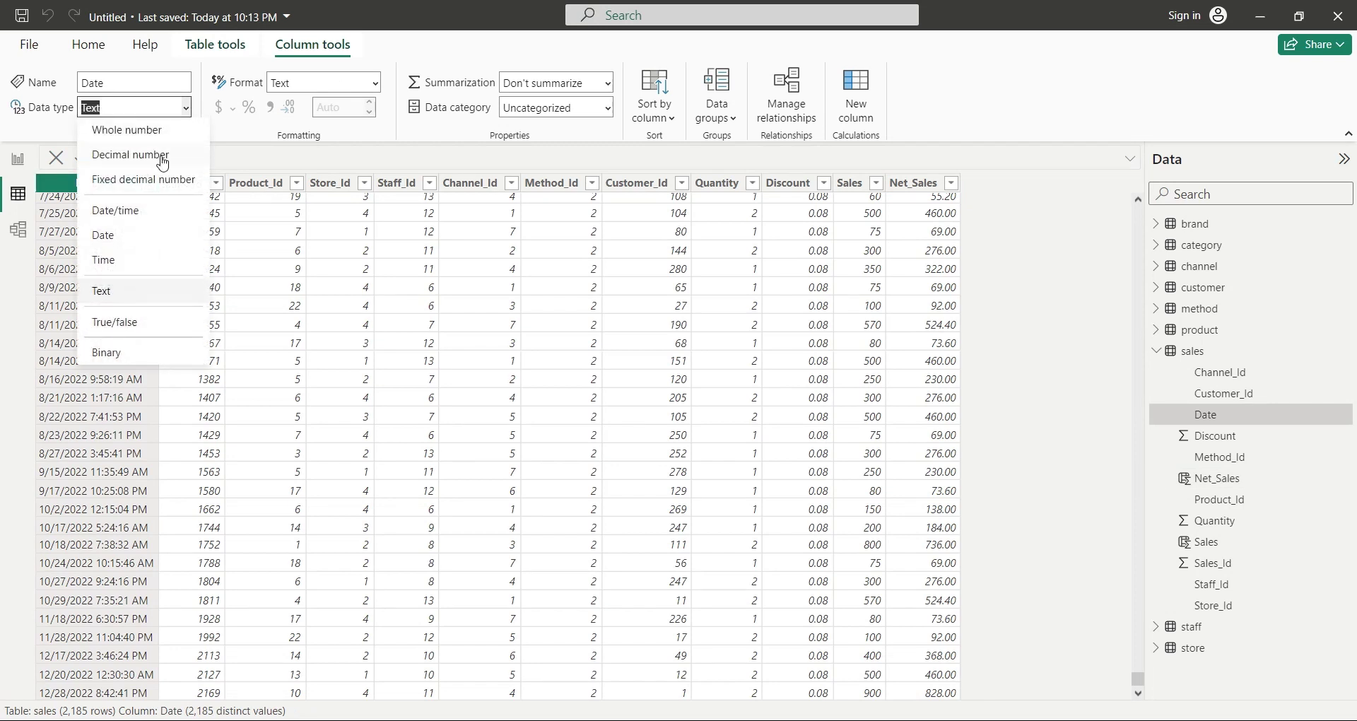
click(151, 207)
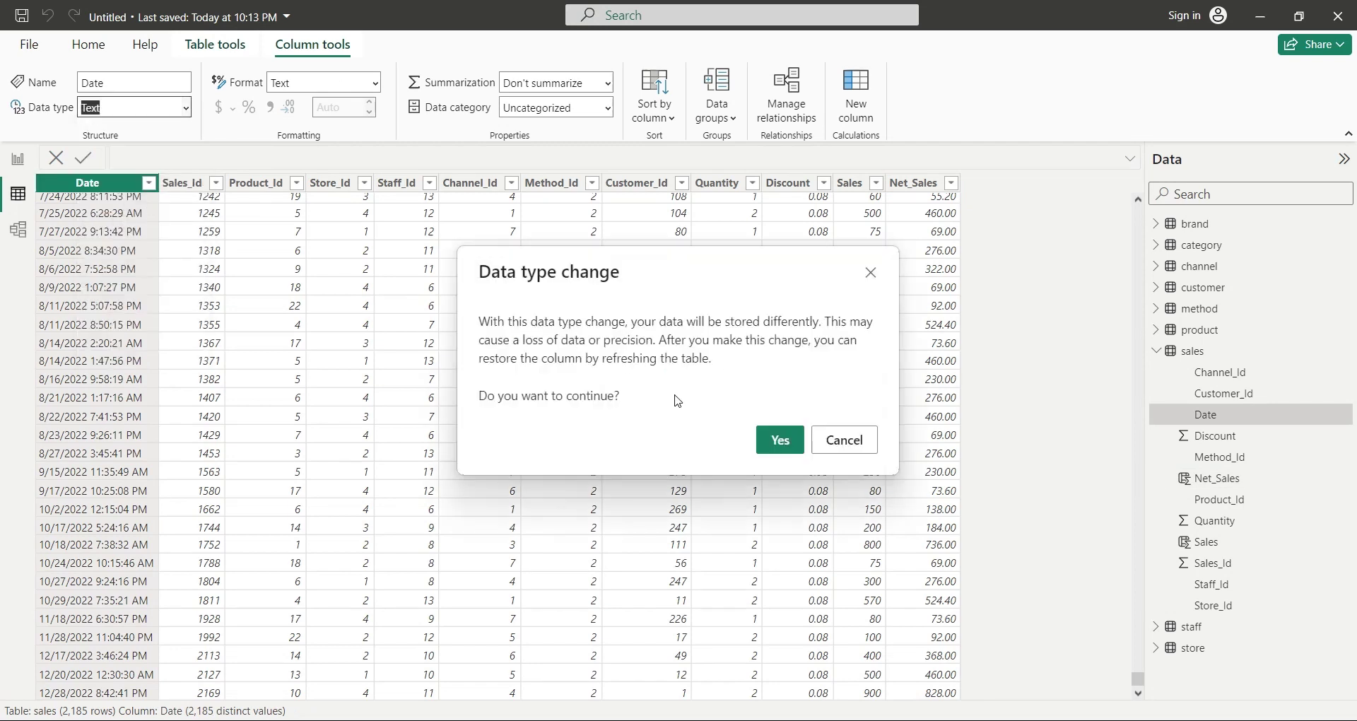
click(769, 441)
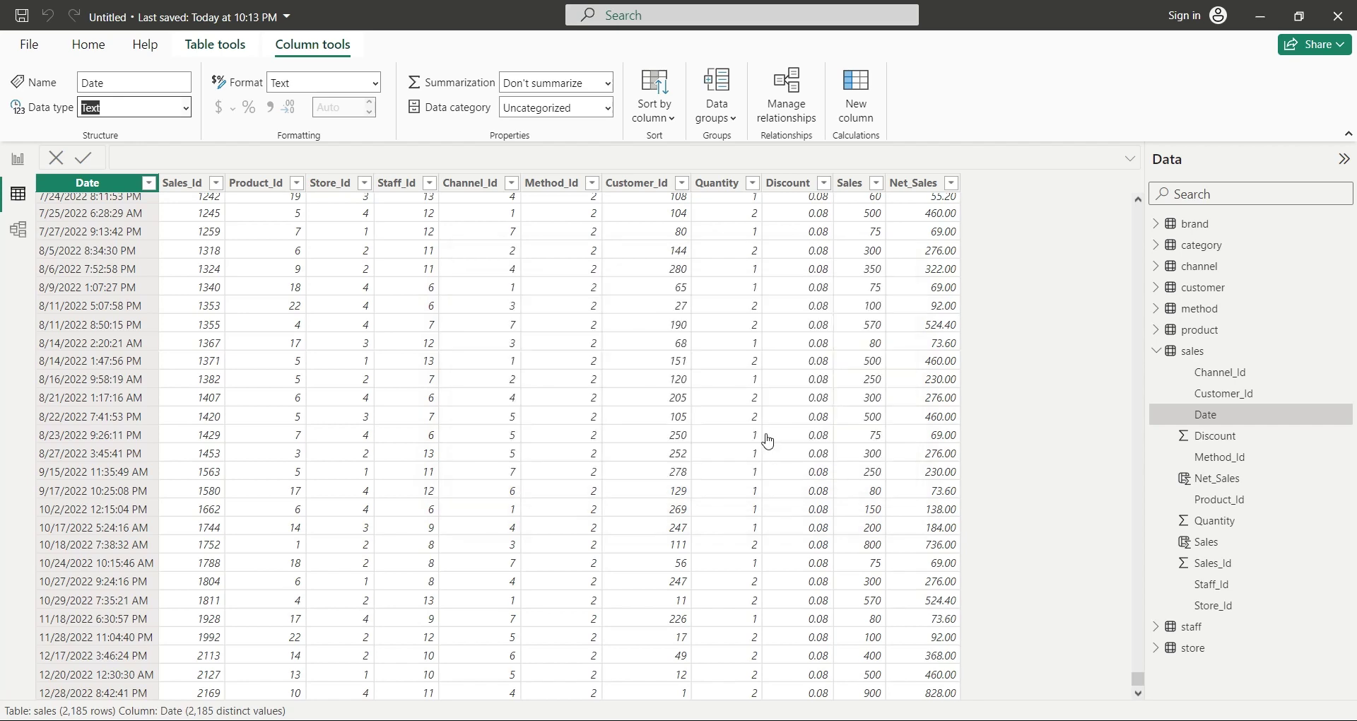
click(14, 164)
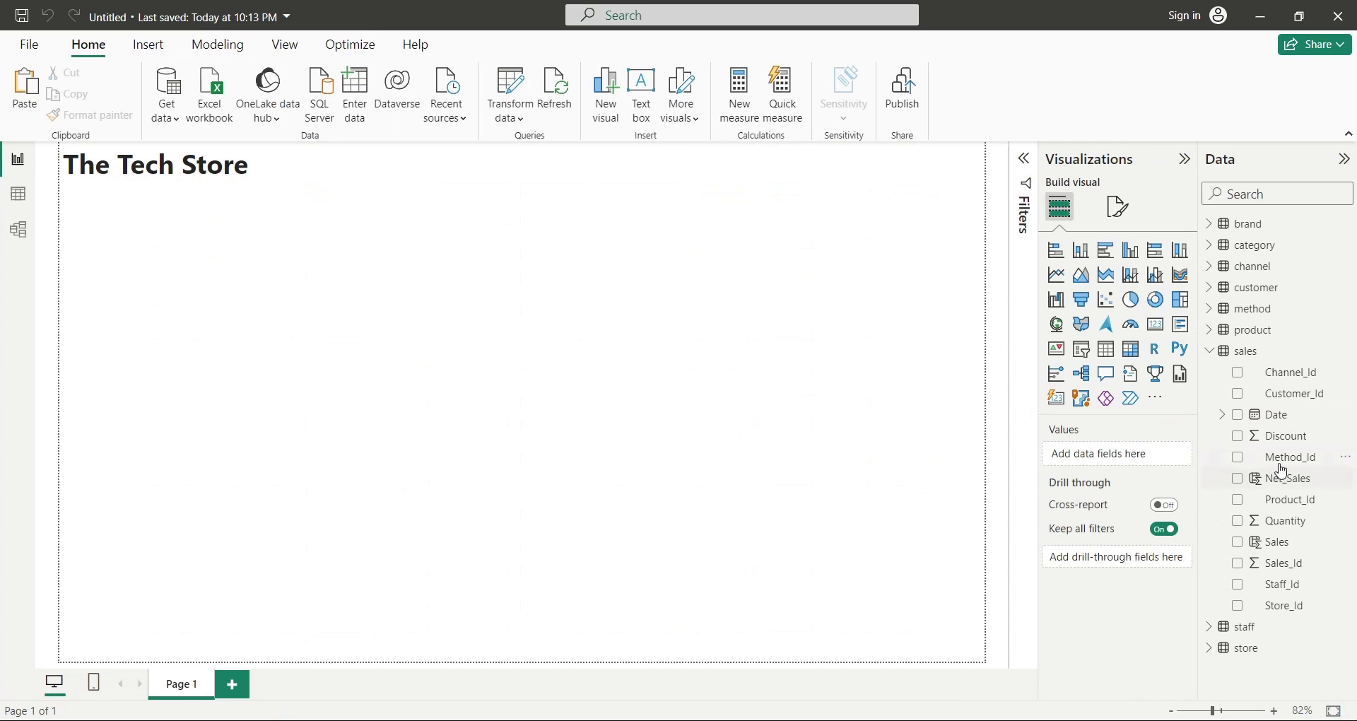
- Add a line and stacked column chart sized to the lower-left half of the page
click(1155, 275)
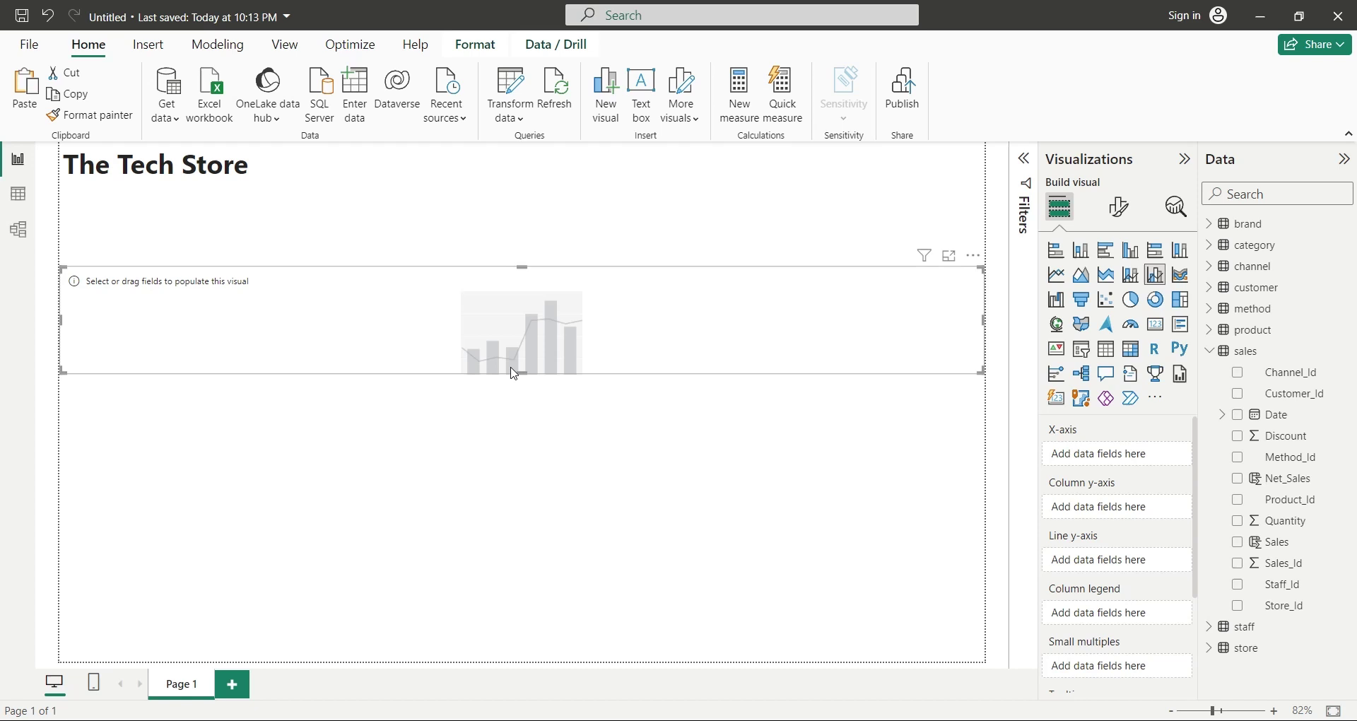
drag(514, 372, 506, 661)
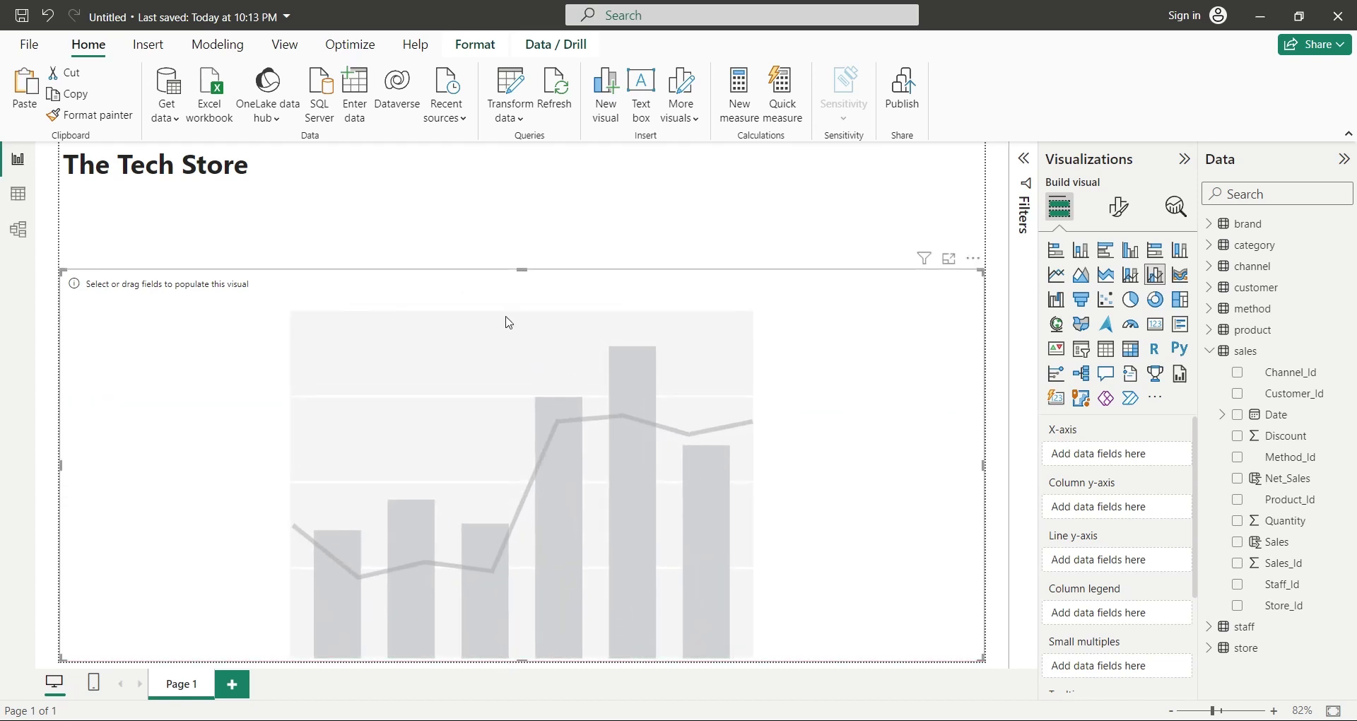
drag(521, 270, 537, 409)
drag(984, 535, 531, 544)
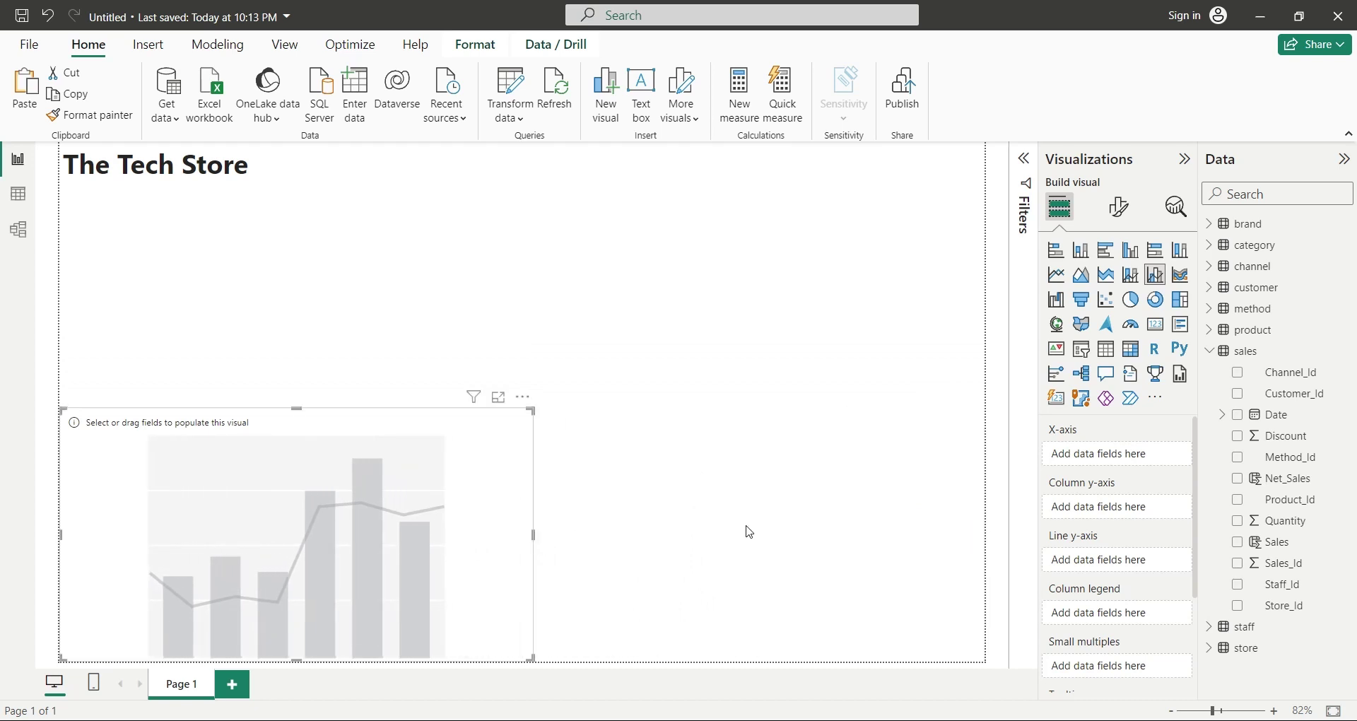
- Put Date on the X-axis and Net_Sales on the column y-axis, renamed Sales
drag(1276, 415, 1117, 456)
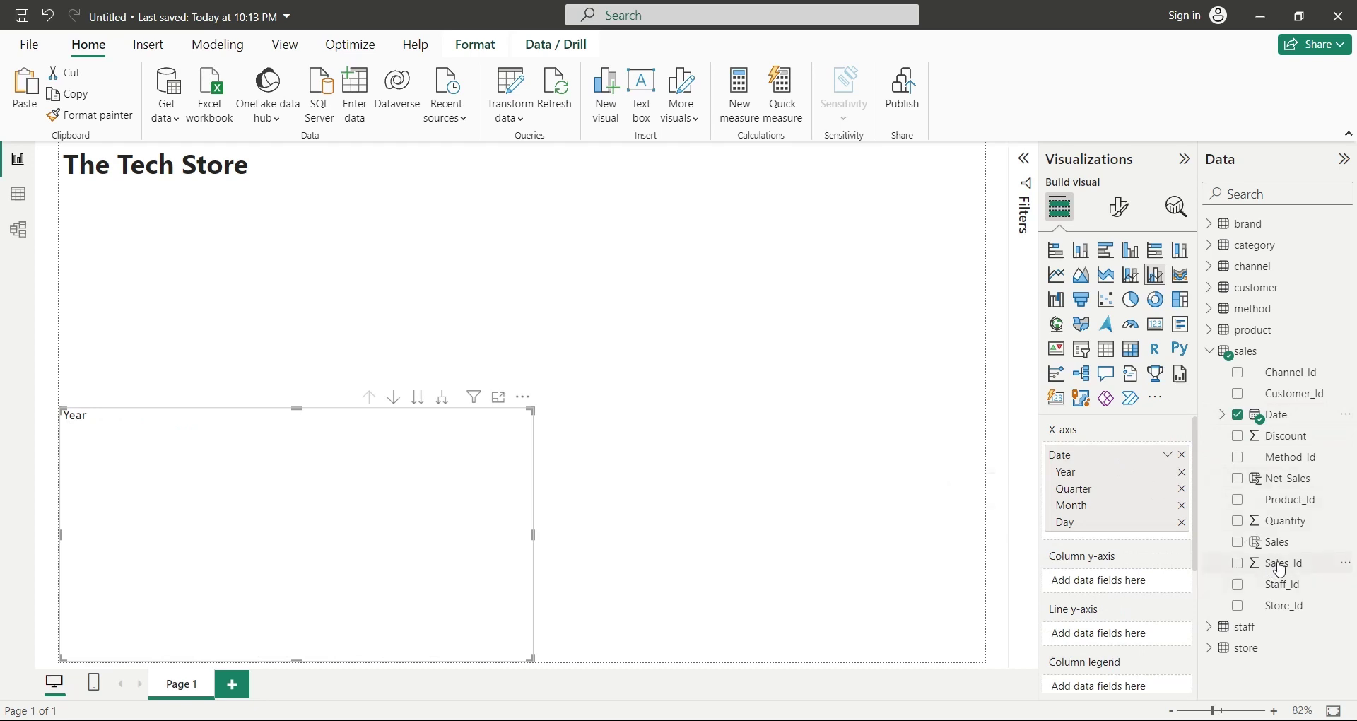
mouse_move(1288, 478)
mouse_down()
mouse_move(1129, 590)
mouse_move(985, 583)
mouse_up()
double_click(1077, 581)
key(BackSpace)
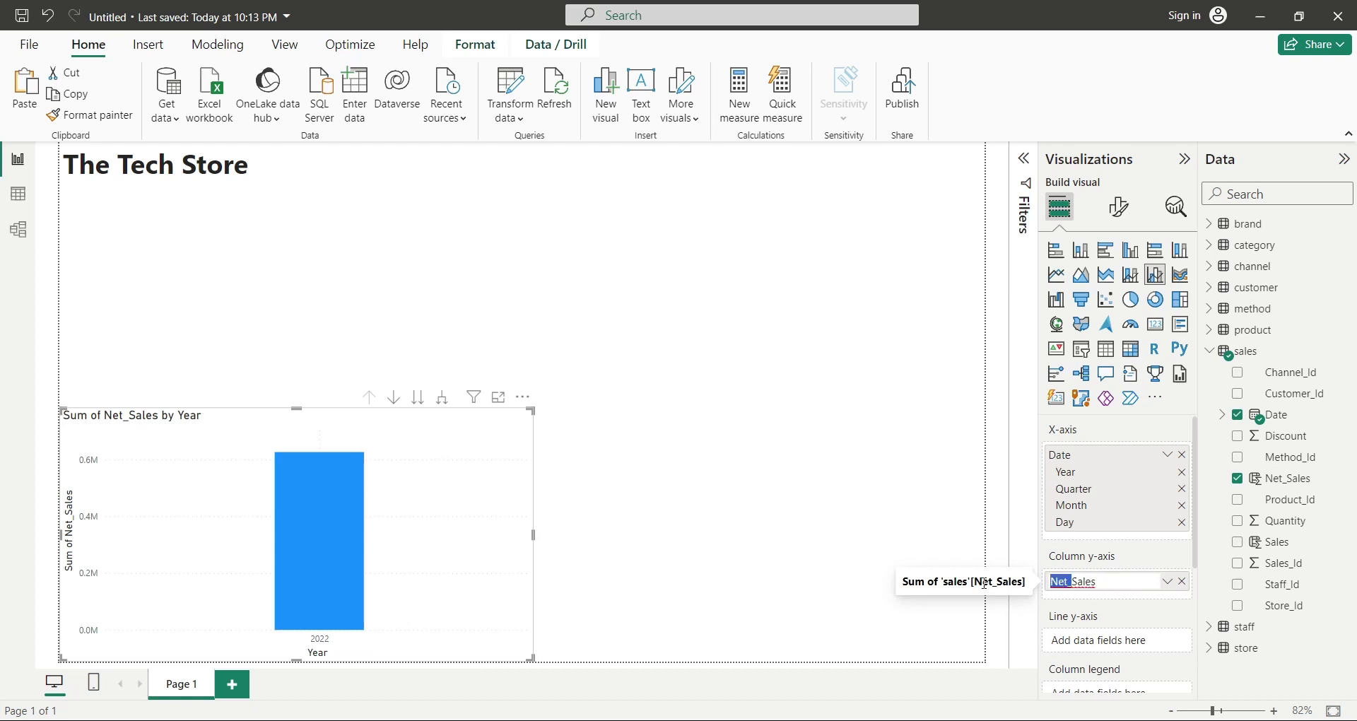
key(BackSpace)
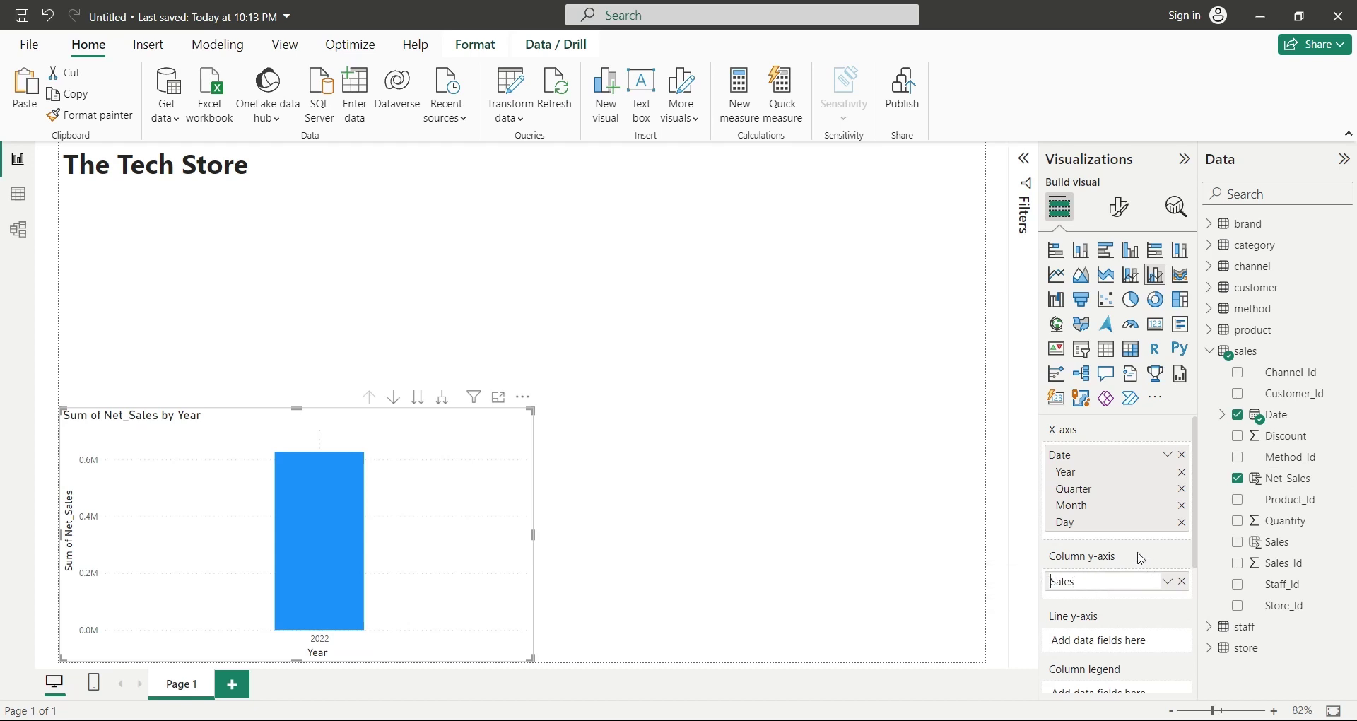
key(Return)
- Add Quantity as the line y-axis series, removing the 'Sum of' prefix from its name
drag(1276, 521, 1147, 643)
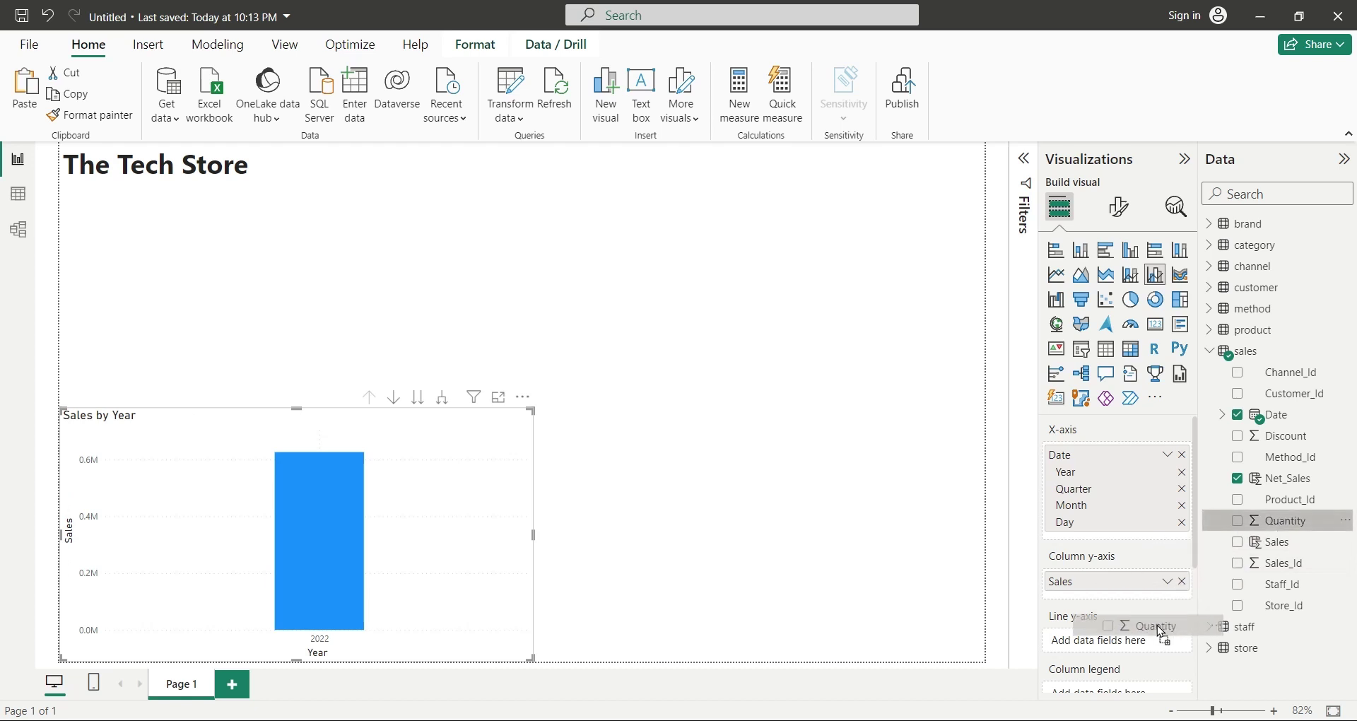
double_click(1092, 642)
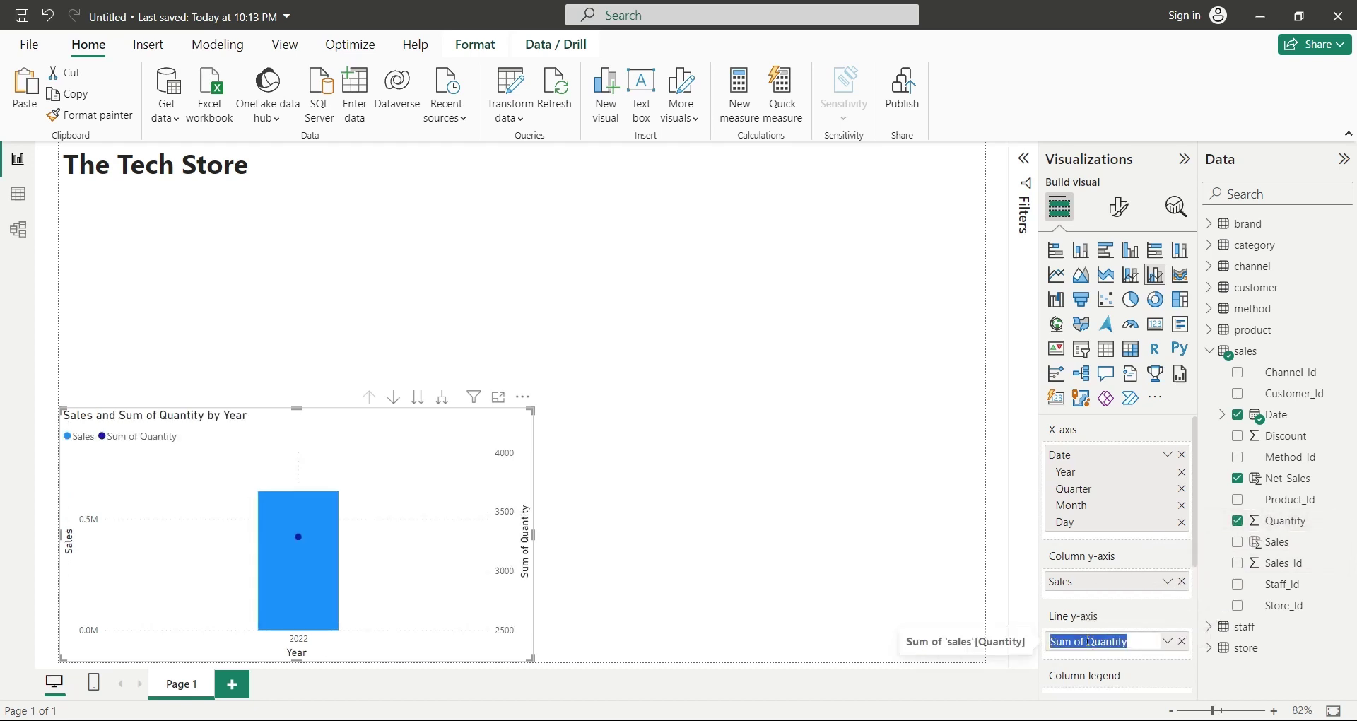
drag(1051, 642, 1092, 643)
key(BackSpace)
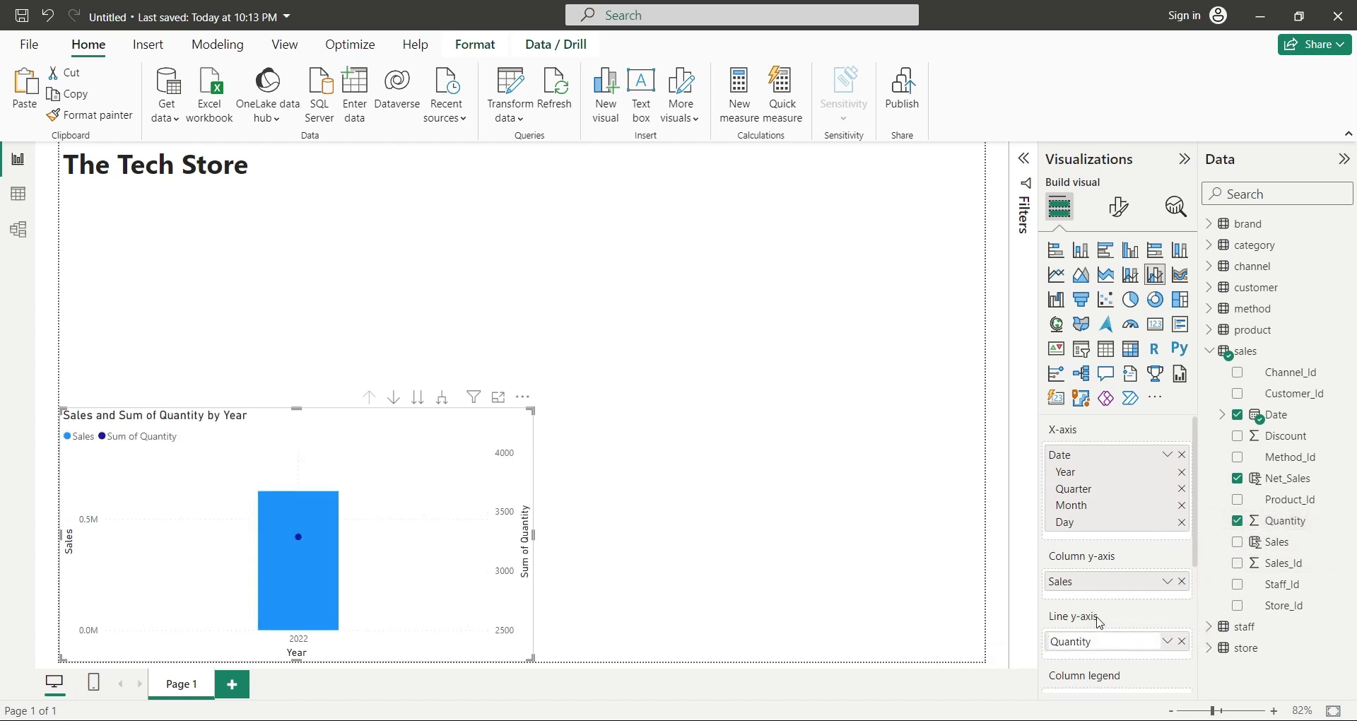
key(Return)
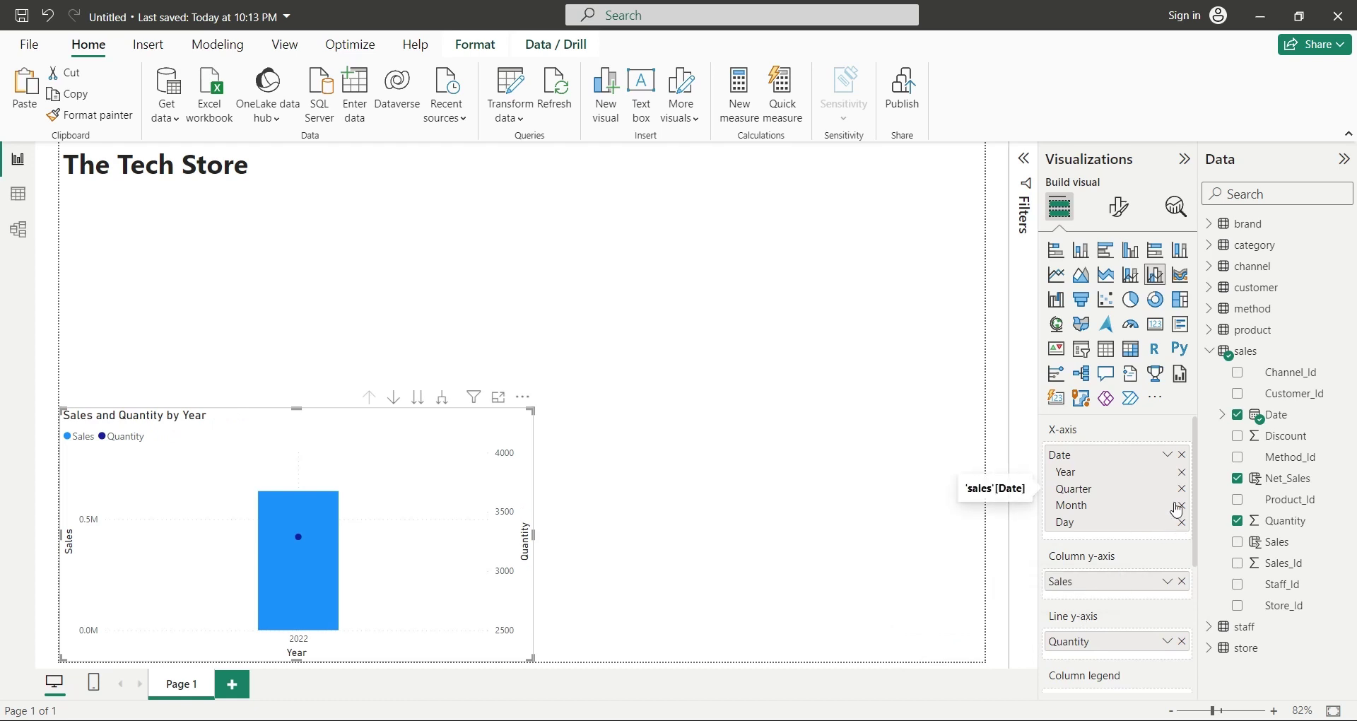
- Remove Quarter and Day from the date axis so it shows Year and Month
click(1184, 455)
drag(1272, 415, 1116, 457)
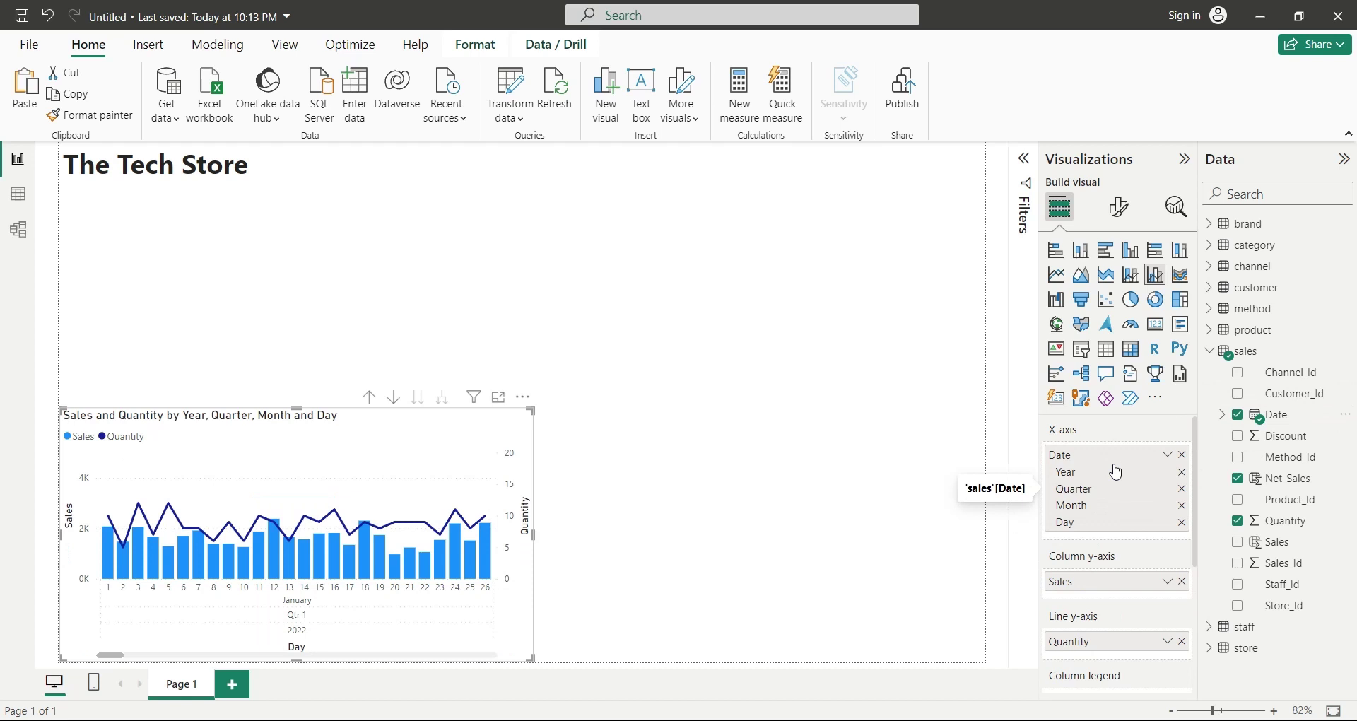
click(1182, 523)
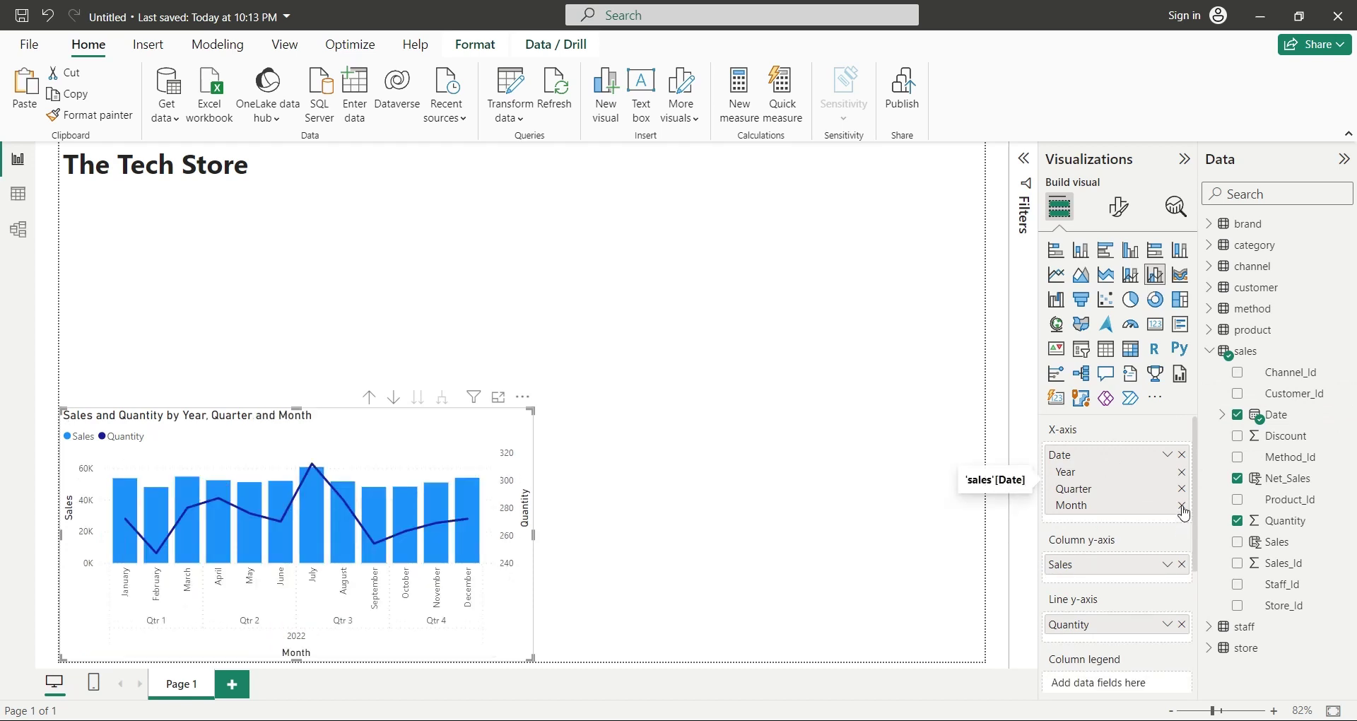
click(1182, 490)
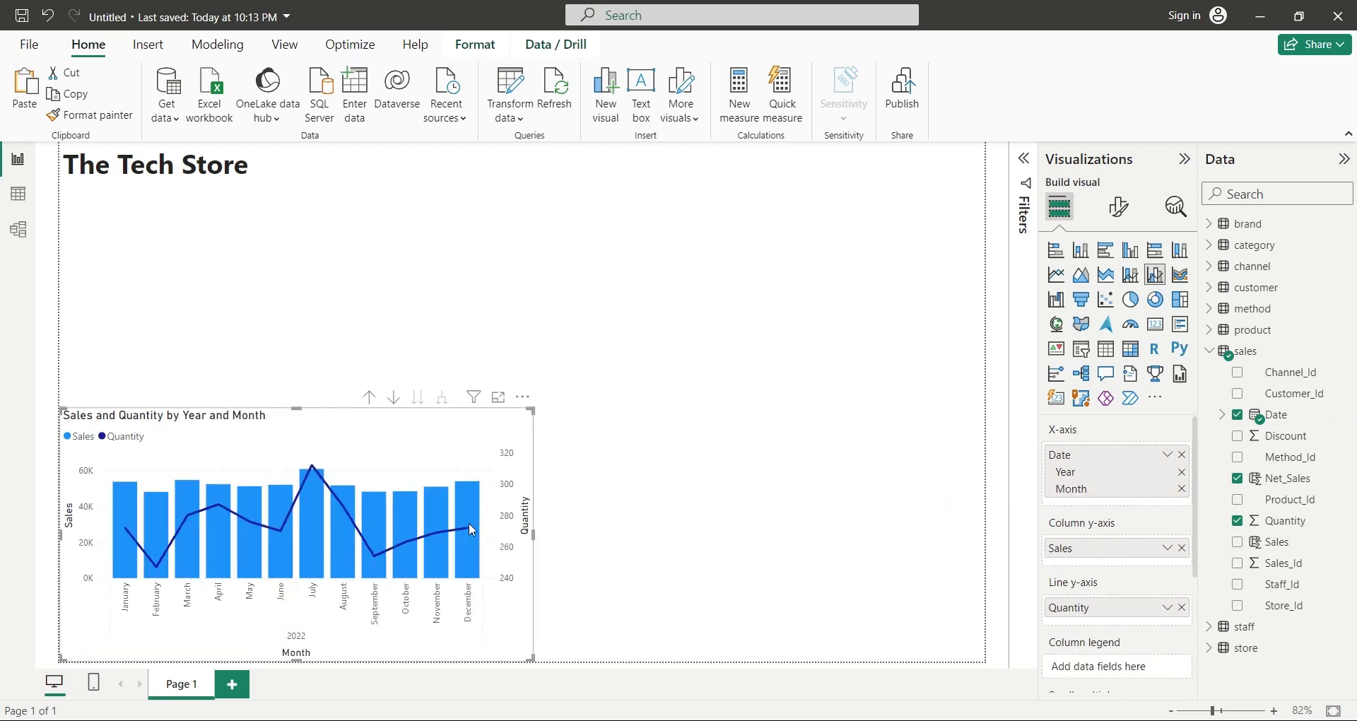
click(630, 460)
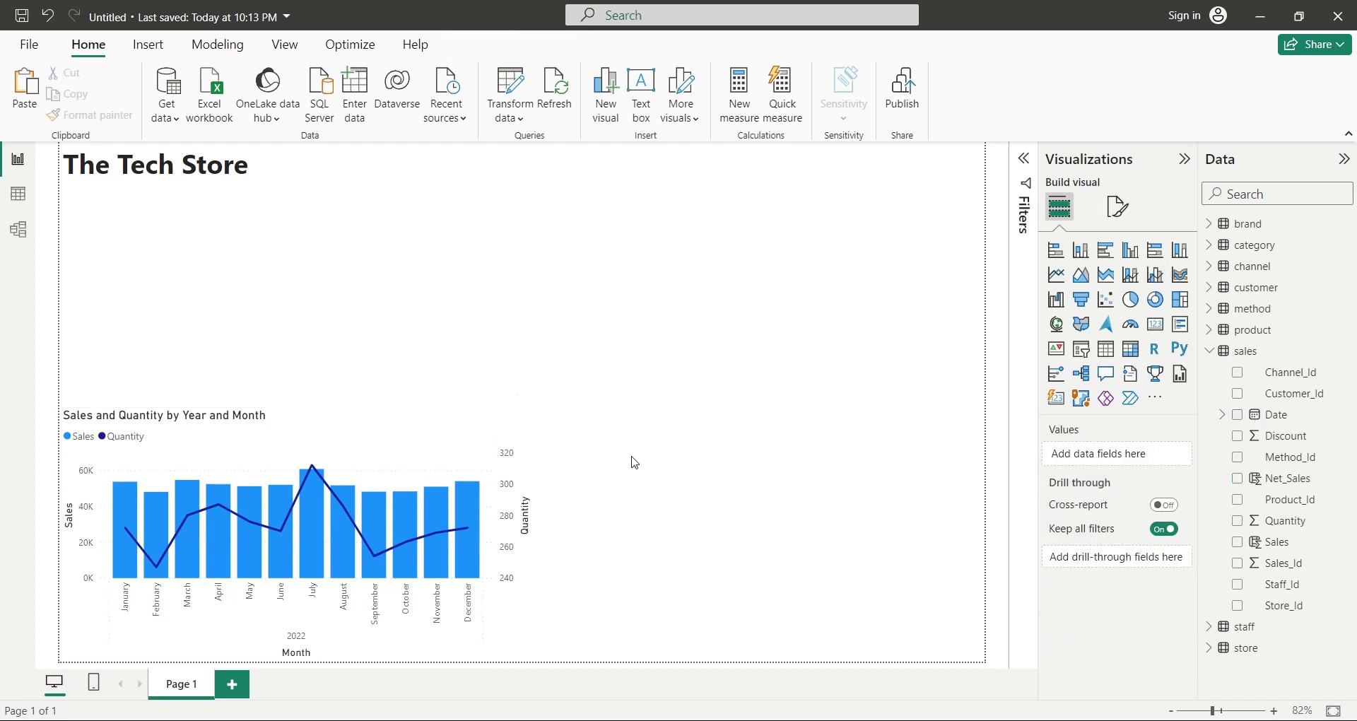
- Add a stacked bar chart and size it beside the combo chart
click(1055, 249)
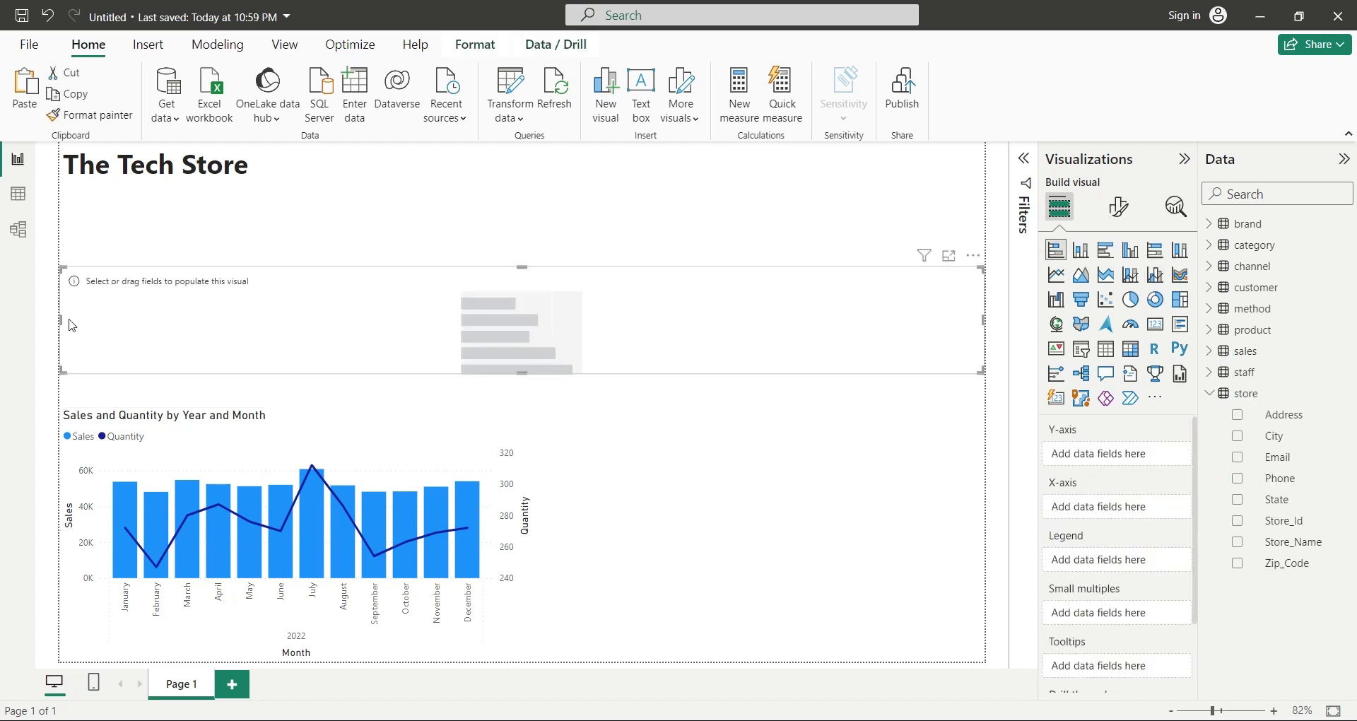
drag(63, 322, 523, 336)
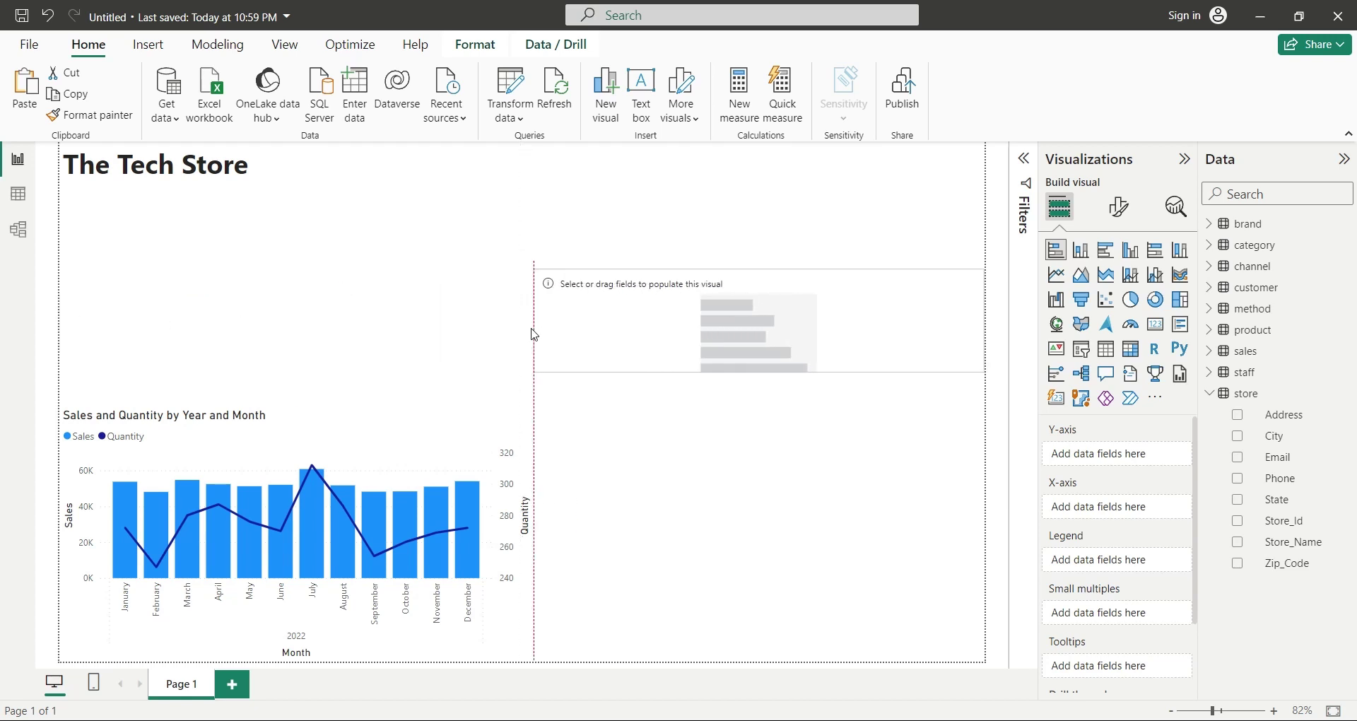
mouse_move(524, 336)
mouse_down()
mouse_move(535, 328)
mouse_move(591, 632)
mouse_up()
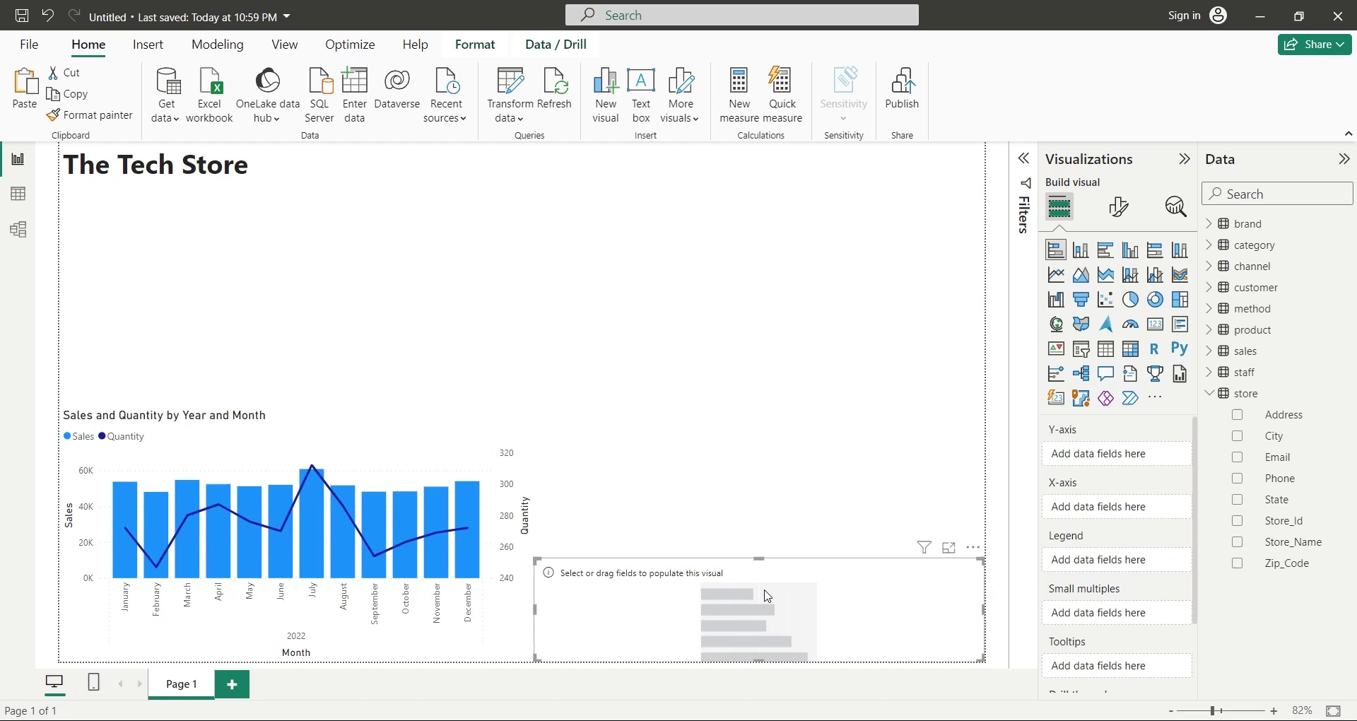
drag(762, 558, 748, 410)
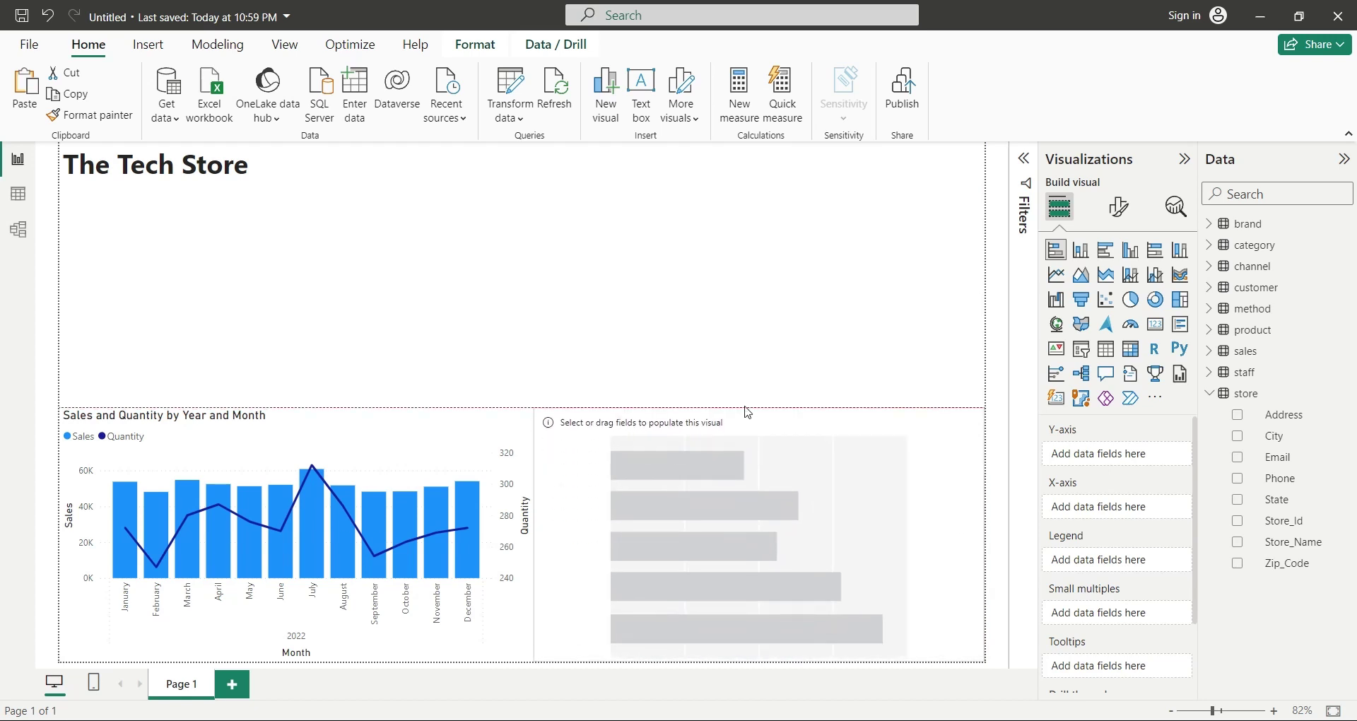
click(748, 411)
click(755, 415)
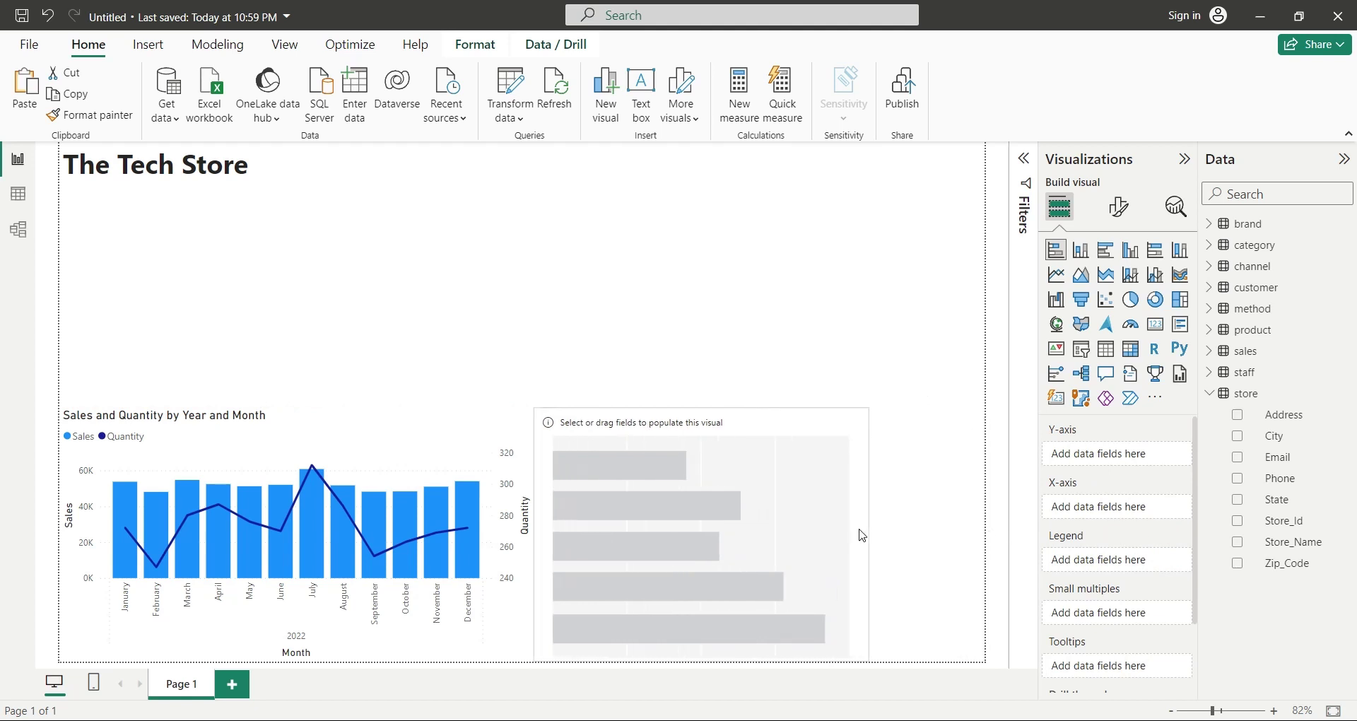
drag(984, 534, 751, 533)
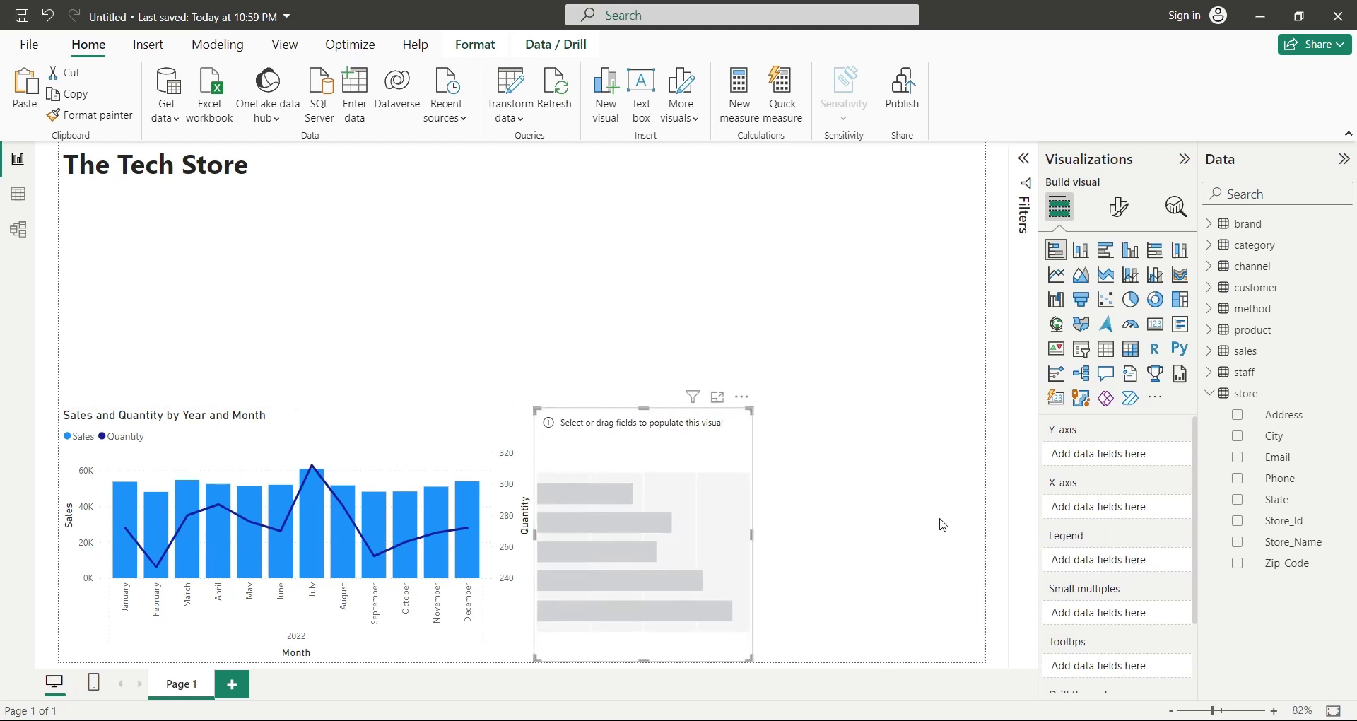
- Plot Net_Sales, labelled Sales, on the X-axis and staff Name on the Y-axis
click(1209, 352)
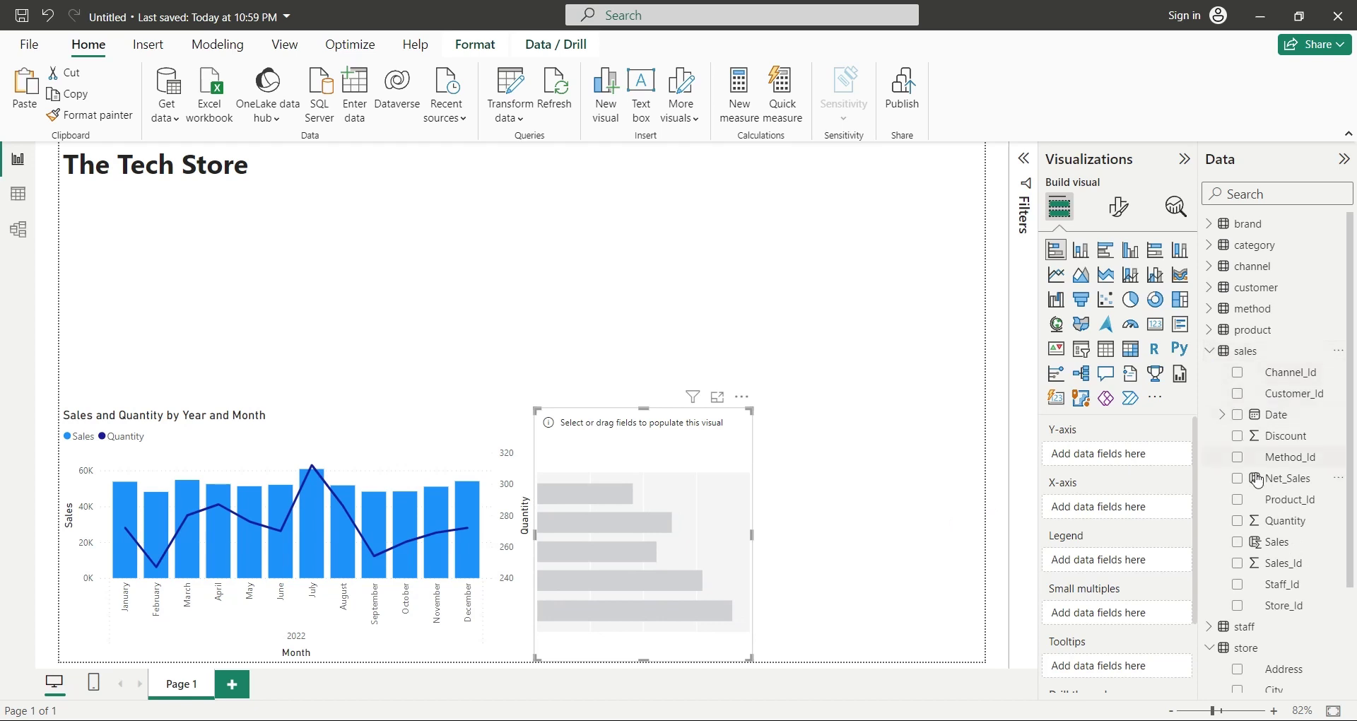
drag(1272, 479, 1136, 506)
double_click(1124, 508)
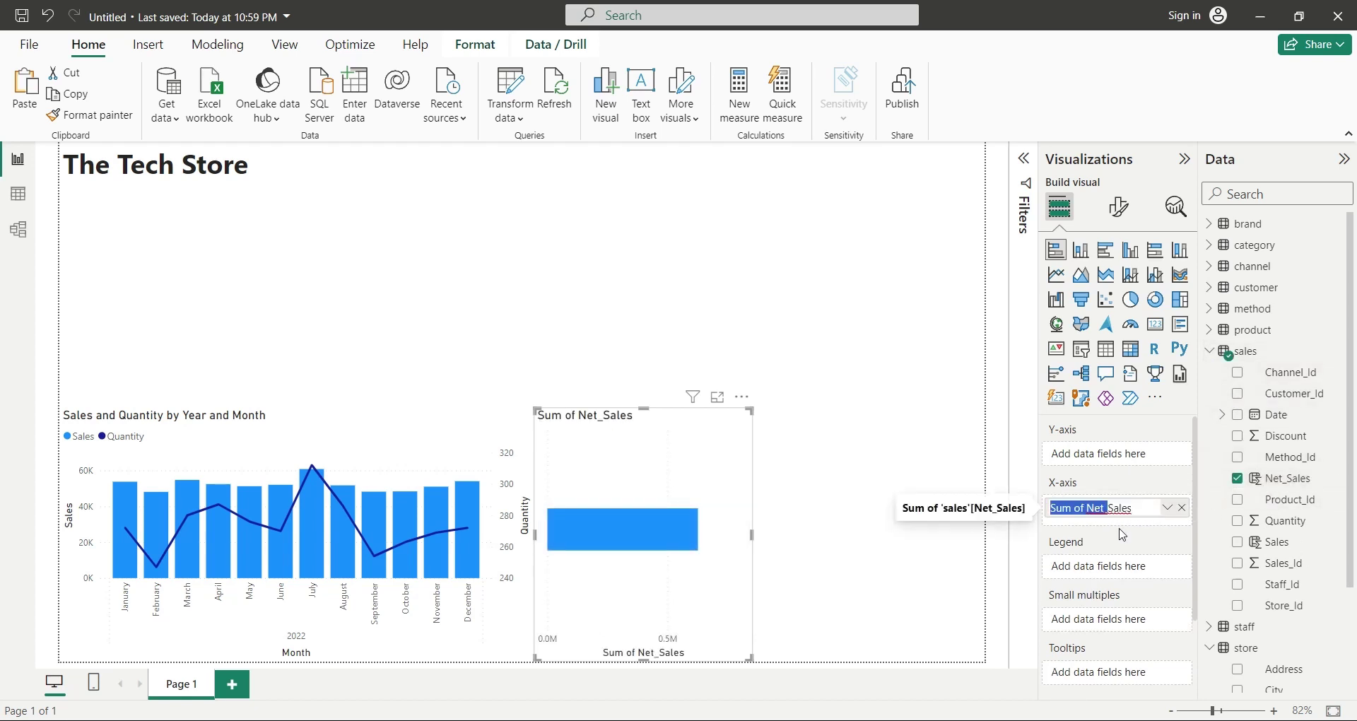
text(Sales)
key(Return)
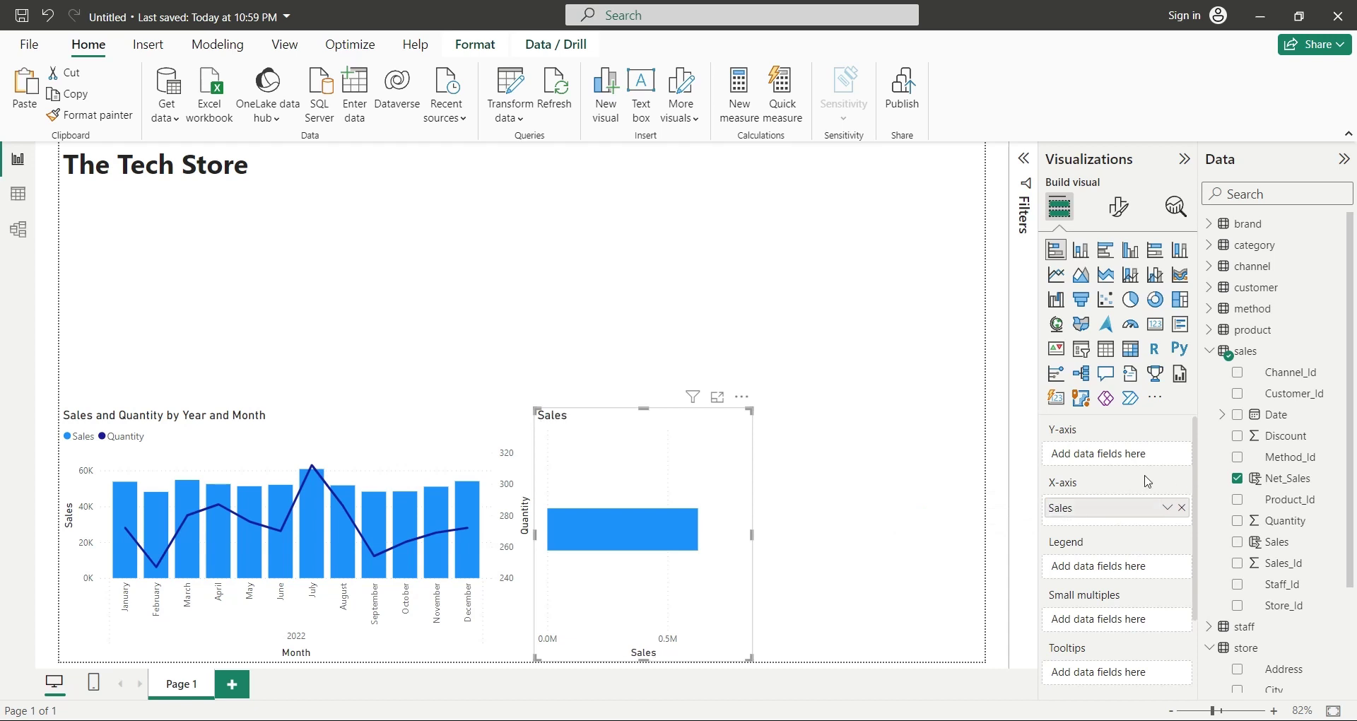
click(1213, 353)
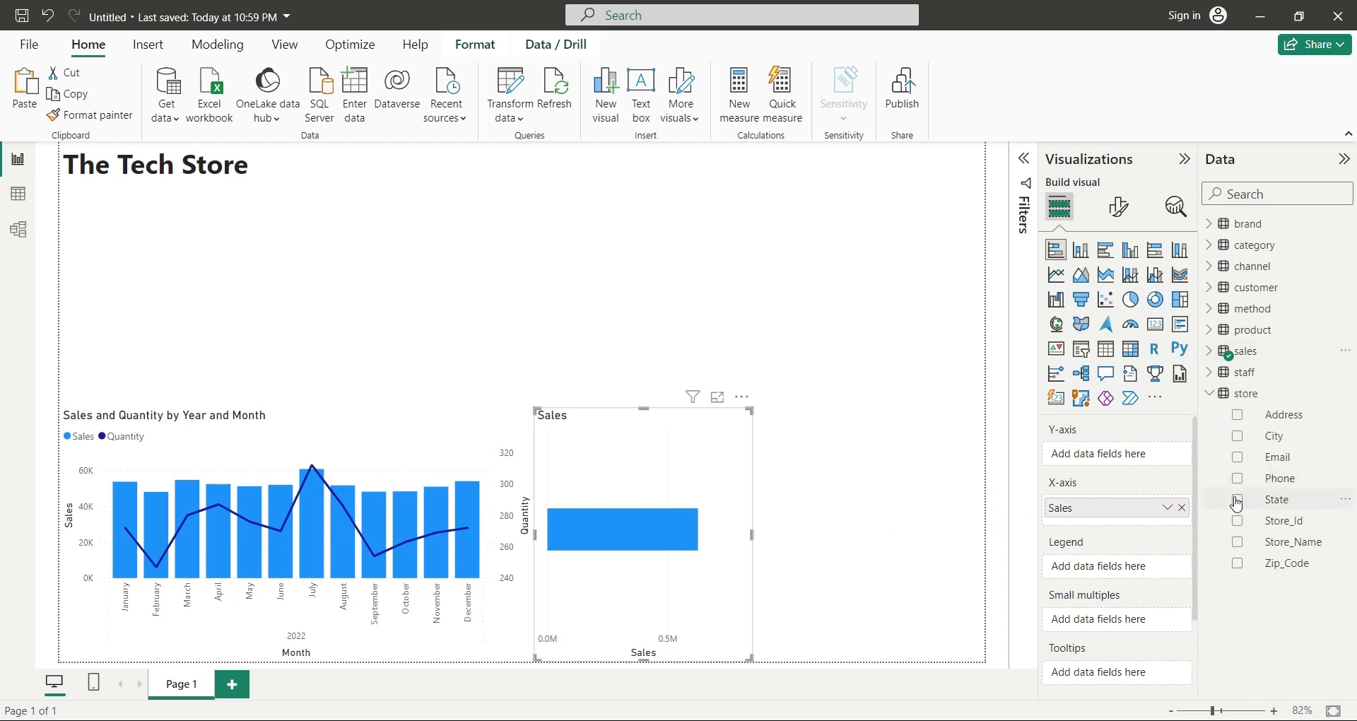
click(1216, 379)
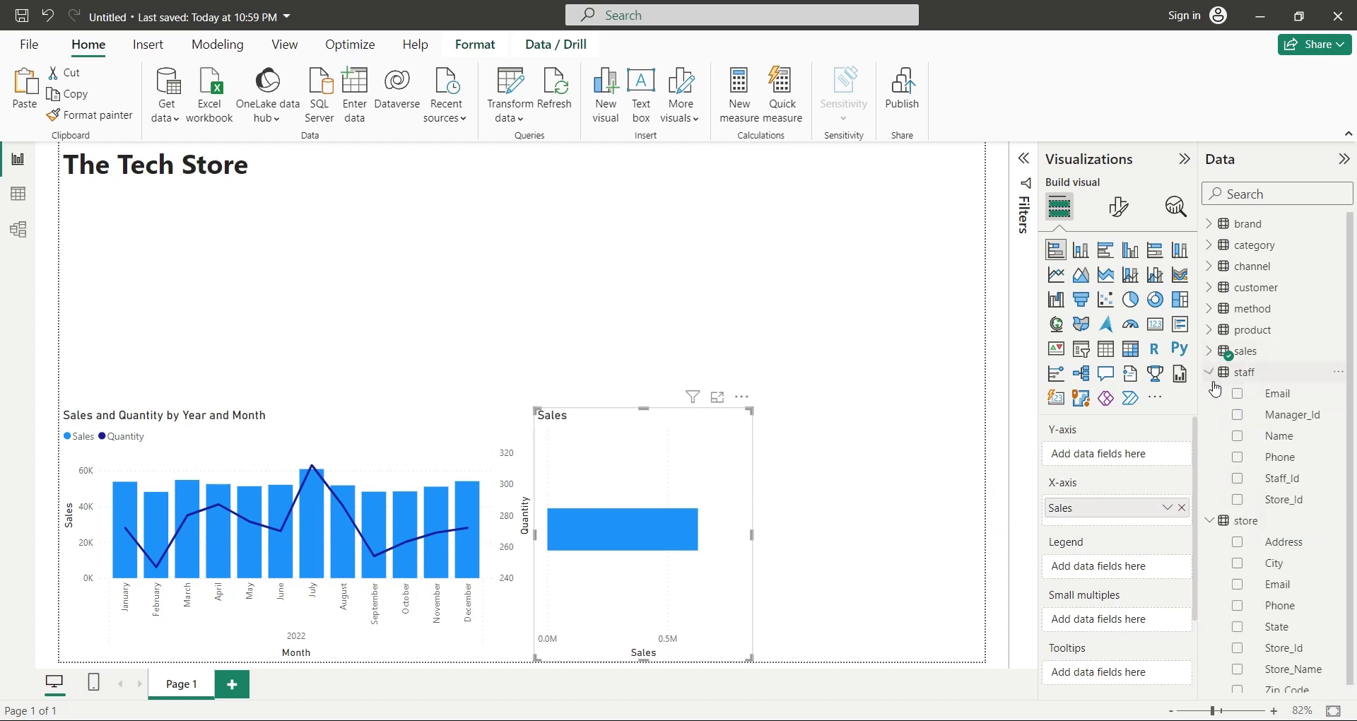
drag(1284, 444, 1116, 456)
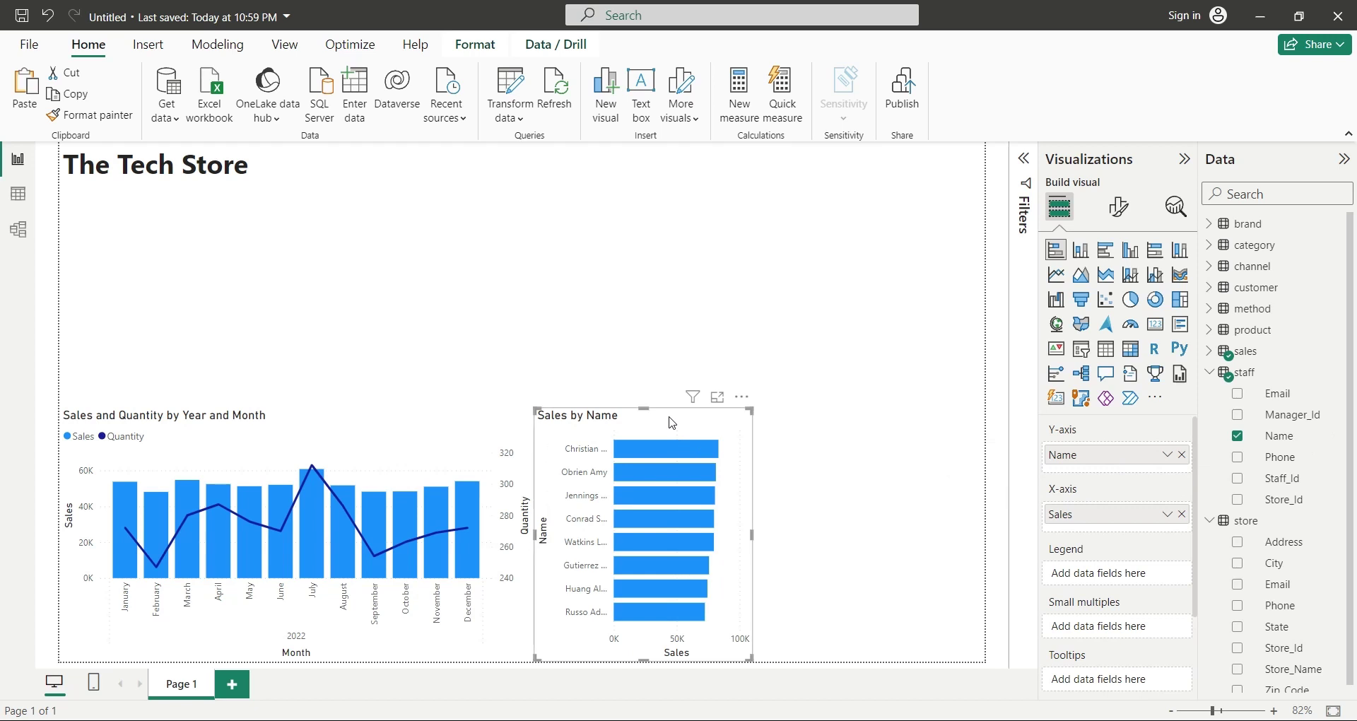
- Duplicate the Sales by Name chart and widen the original
key(ctrl+c)
key(ctrl+v)
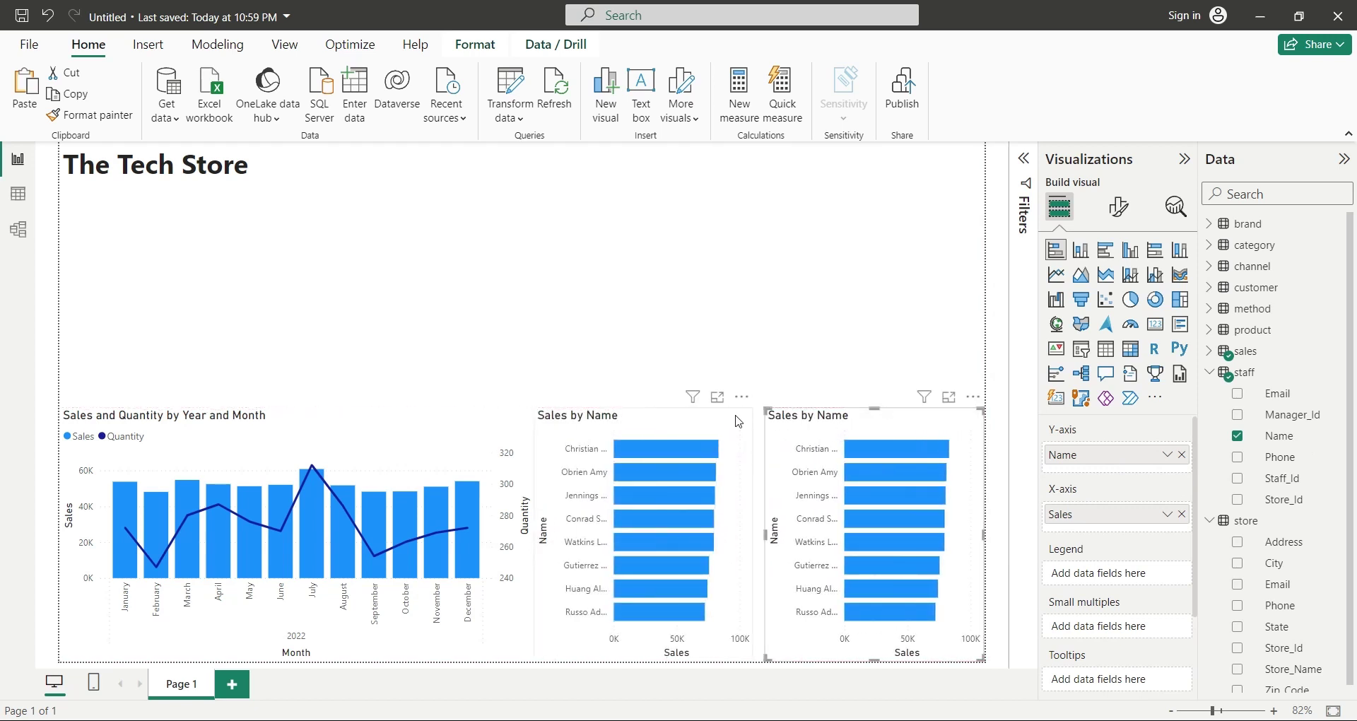
click(738, 422)
drag(754, 535, 765, 535)
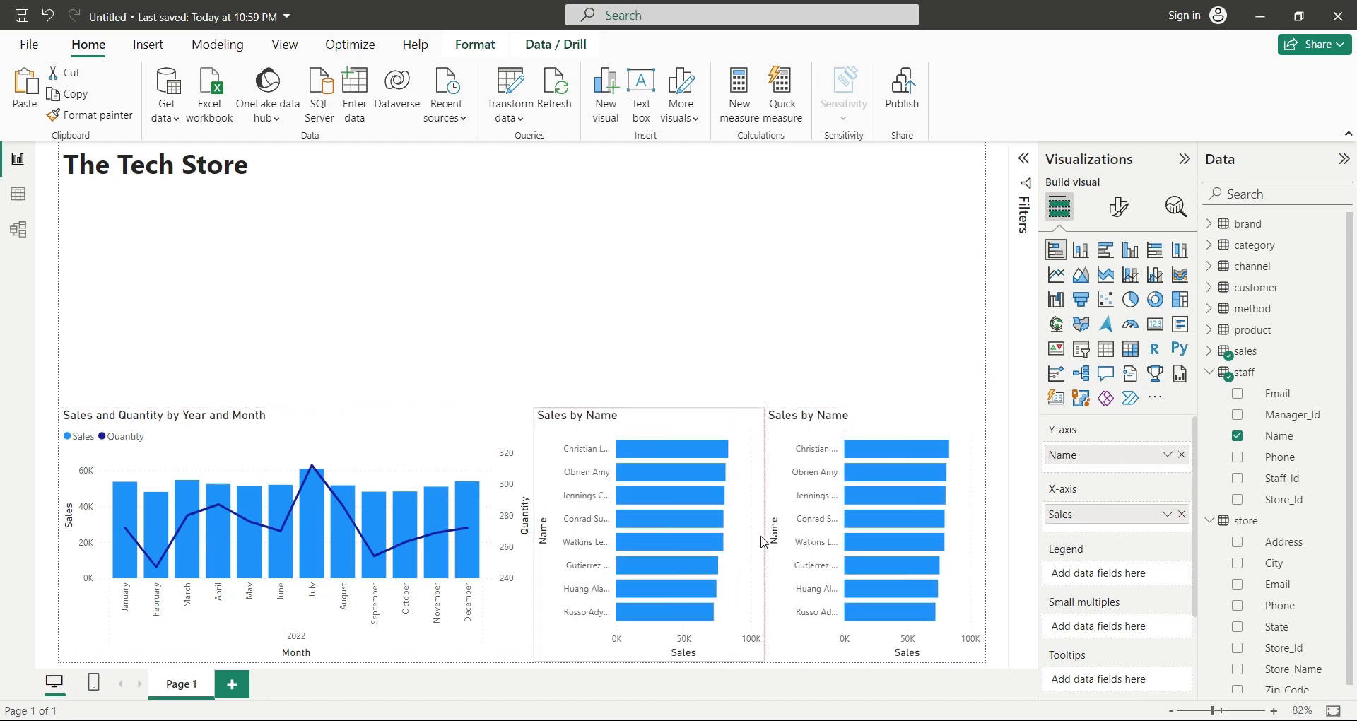
- Replace Name with Store_Name on the copy's Y-axis to show sales by store
click(793, 503)
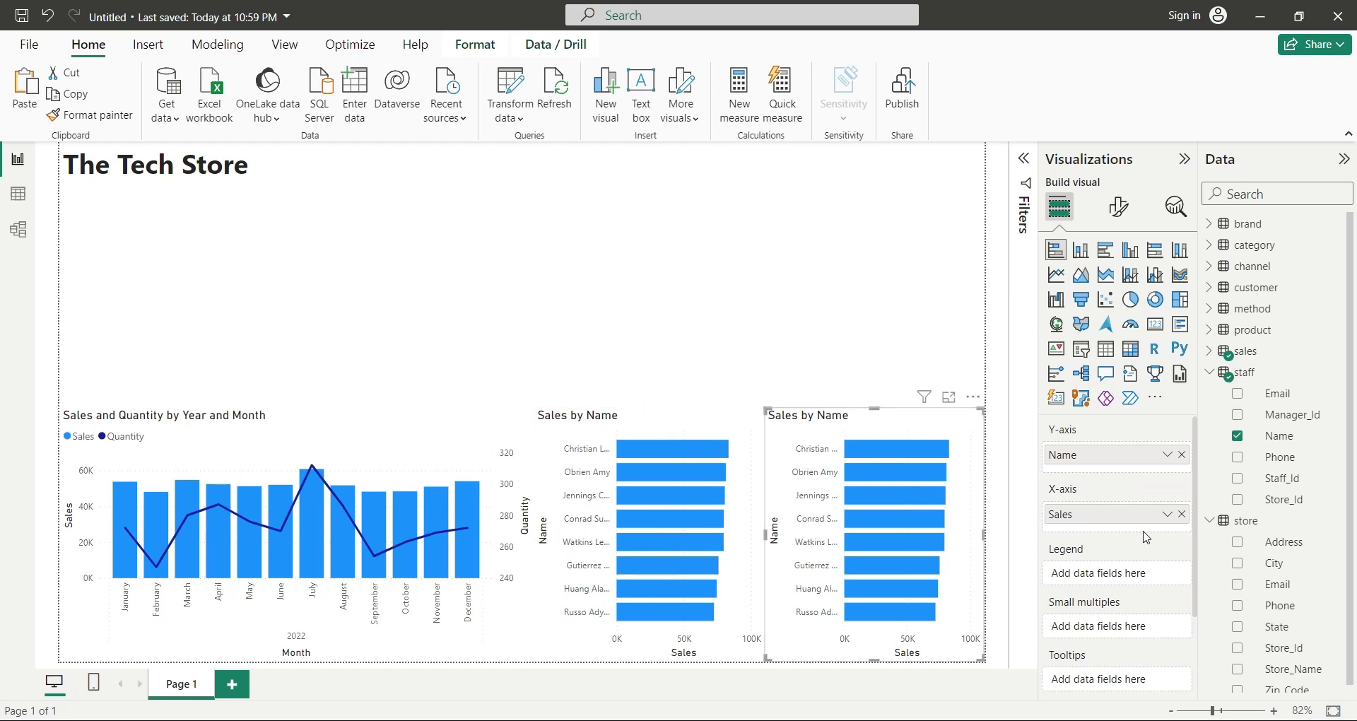
click(1181, 454)
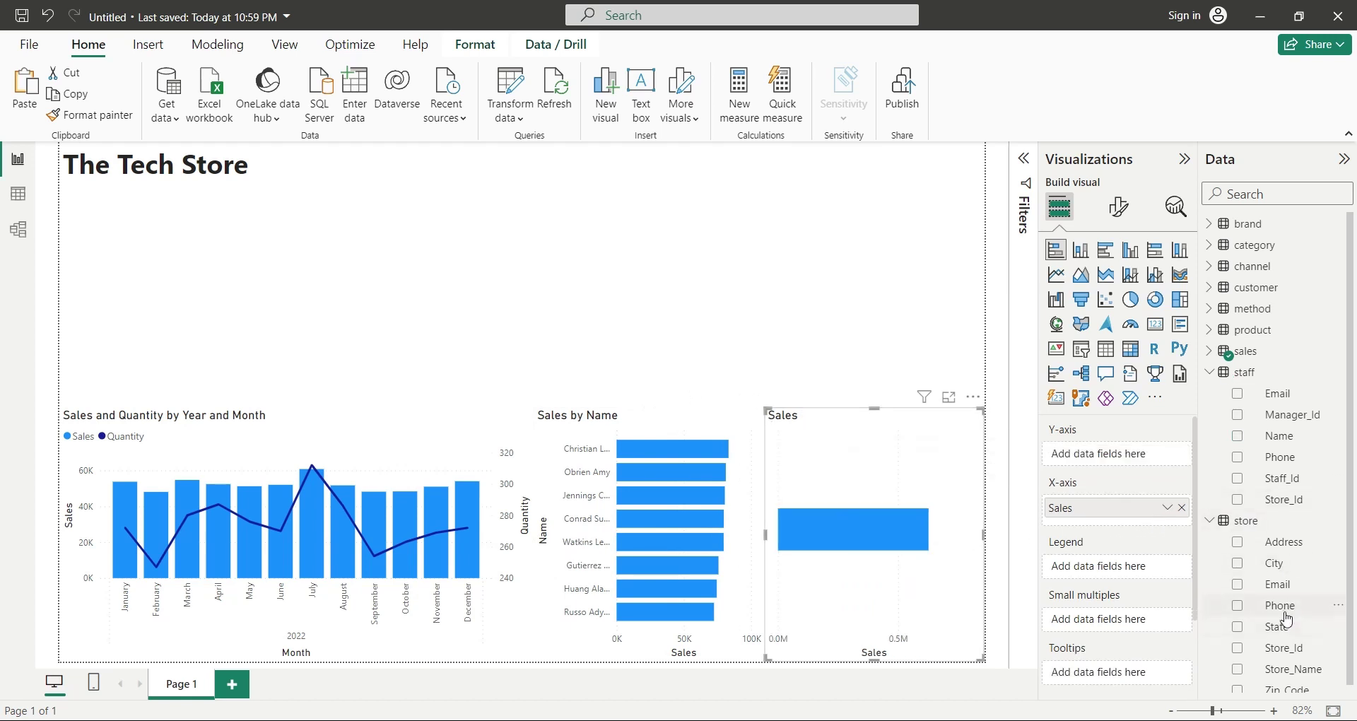
drag(1297, 671, 1081, 453)
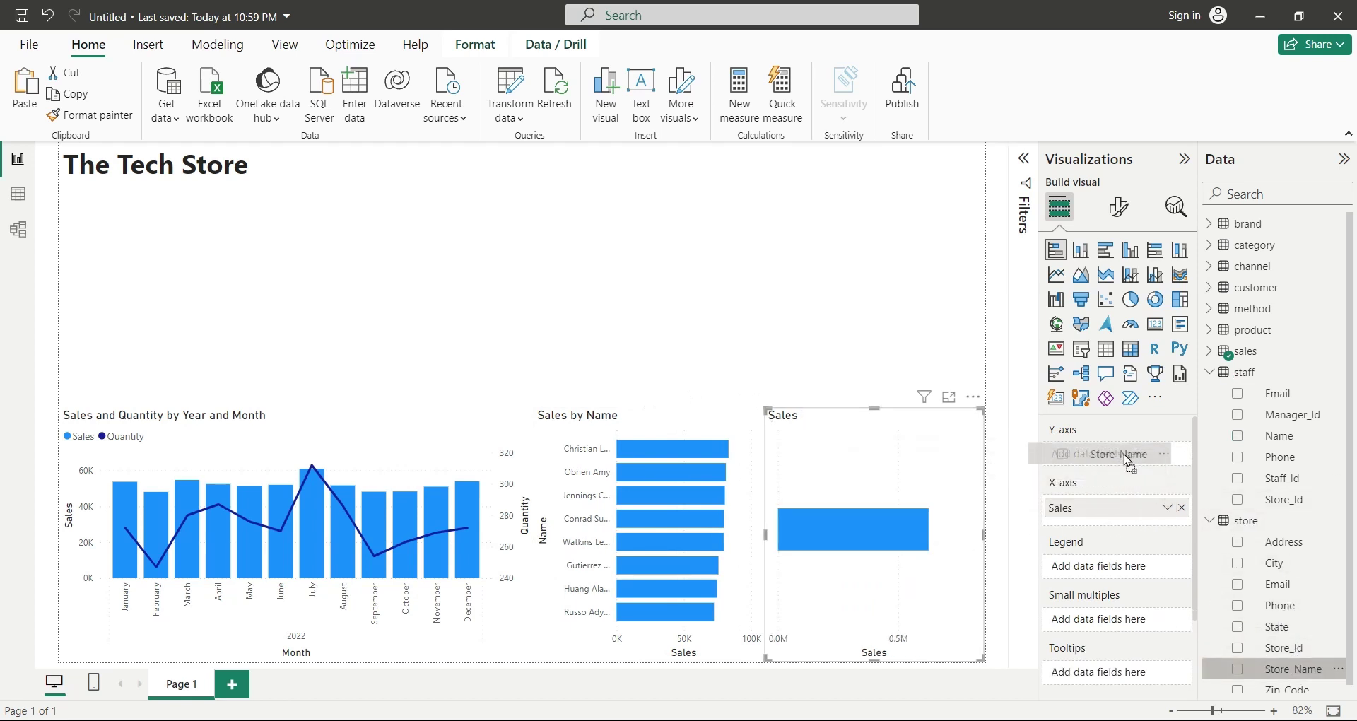
click(1210, 521)
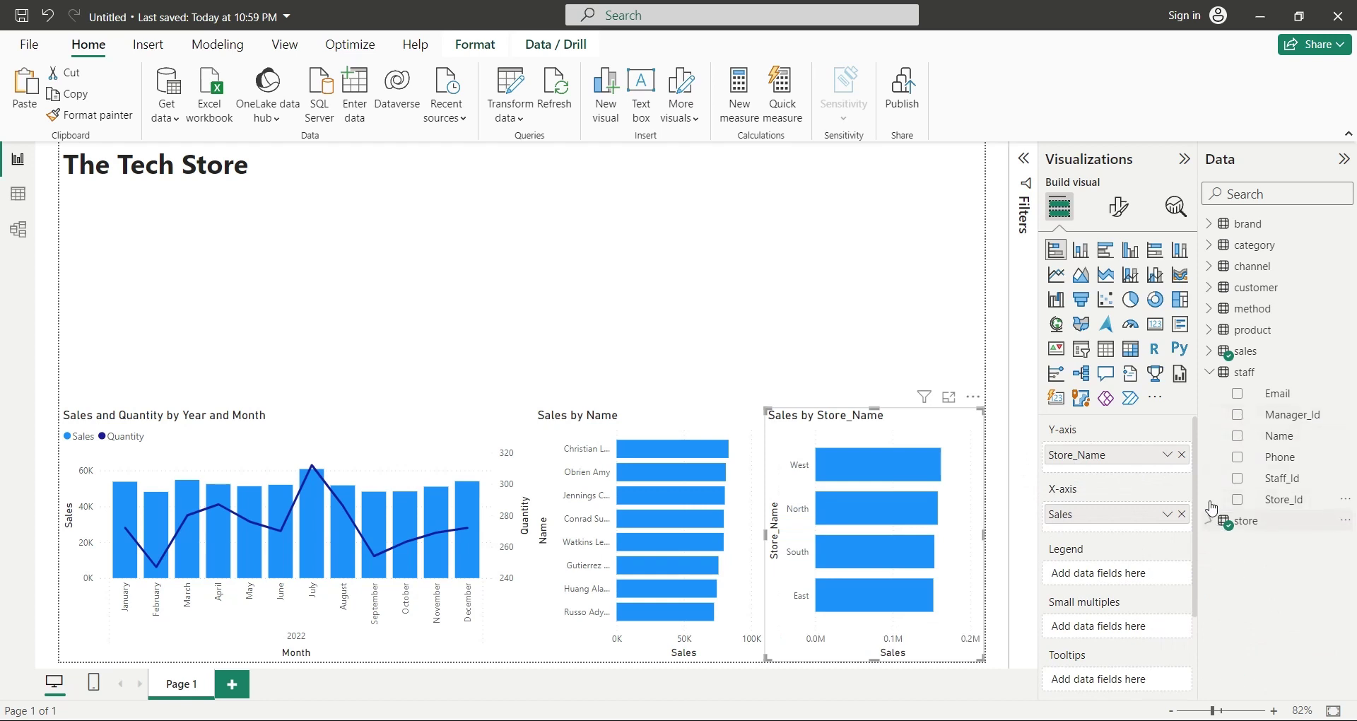
click(1211, 375)
click(884, 366)
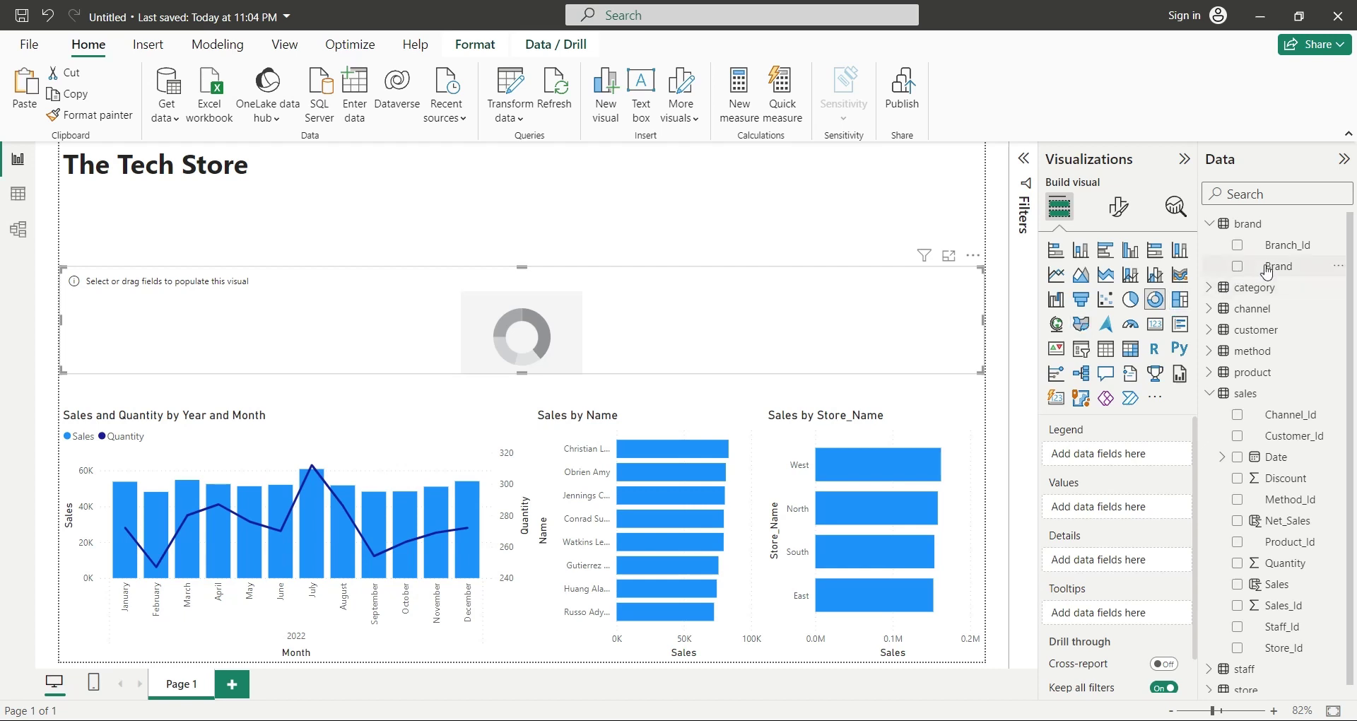
- Put Brand in the donut's legend and Net_Sales in its values, then begin renaming the value
drag(1272, 266, 1124, 456)
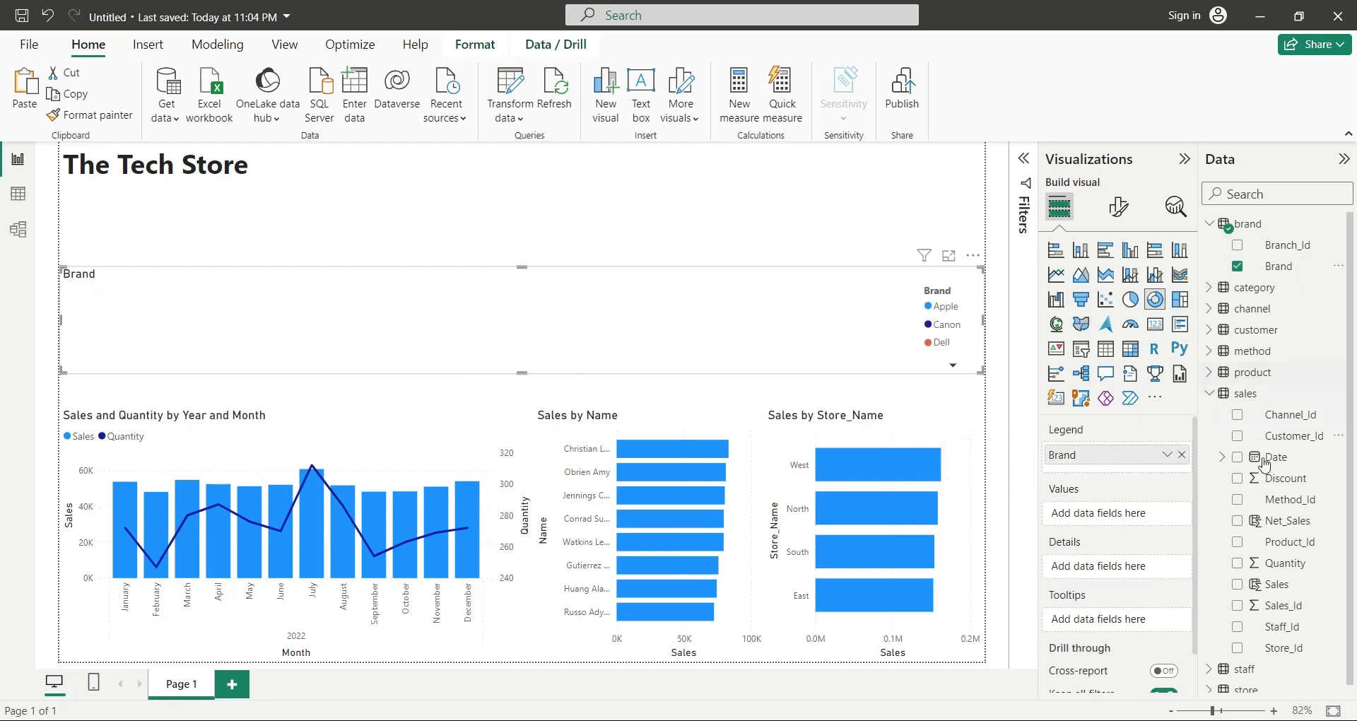
mouse_move(1272, 527)
mouse_down()
mouse_move(1078, 516)
mouse_move(1103, 515)
mouse_up()
double_click(1108, 514)
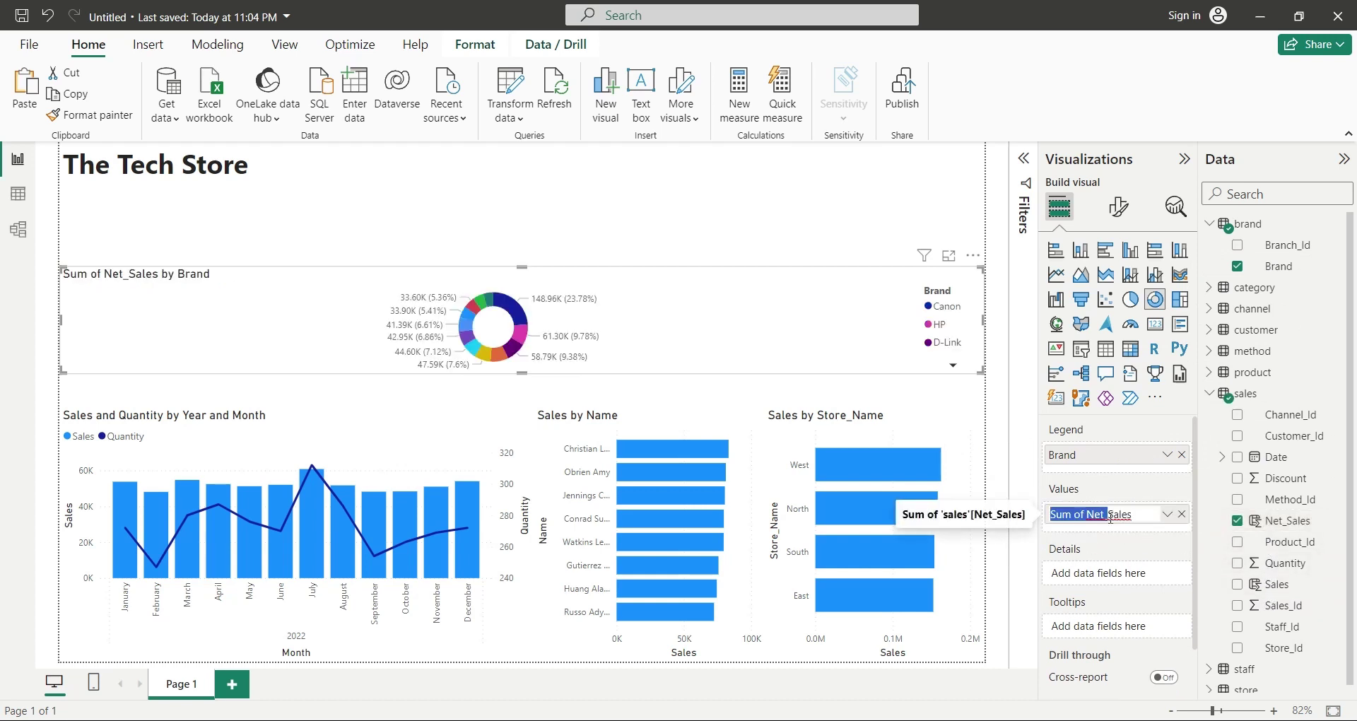
- Rename the donut value to Sales and resize the Sales by Brand donut to the top left
text(Sales)
key(Return)
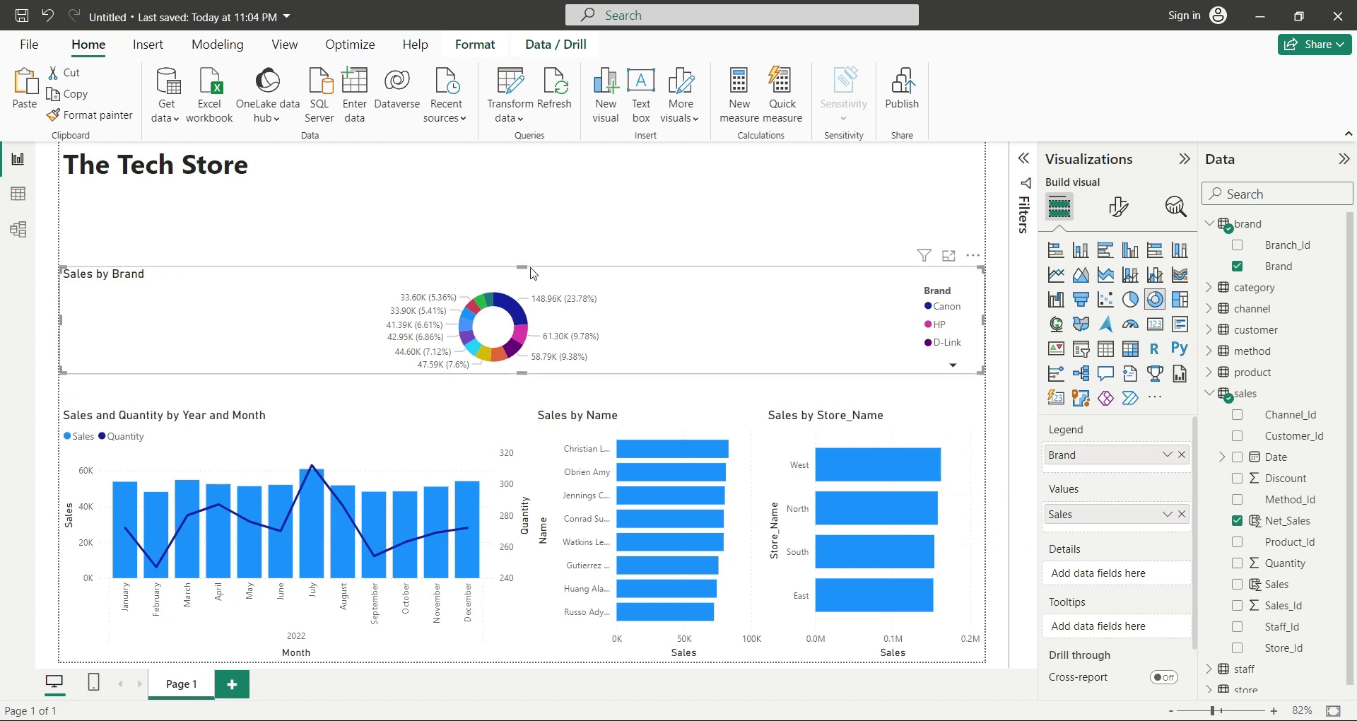
drag(523, 267, 529, 197)
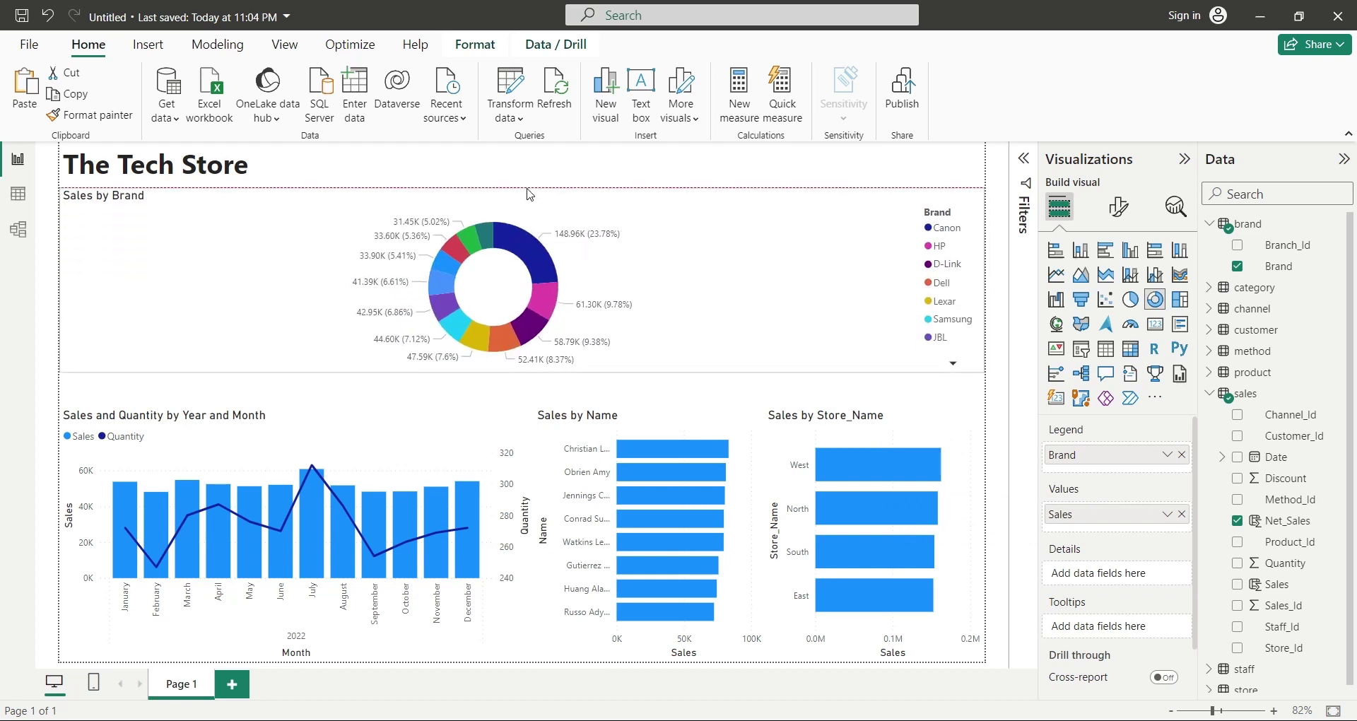
drag(977, 369, 519, 404)
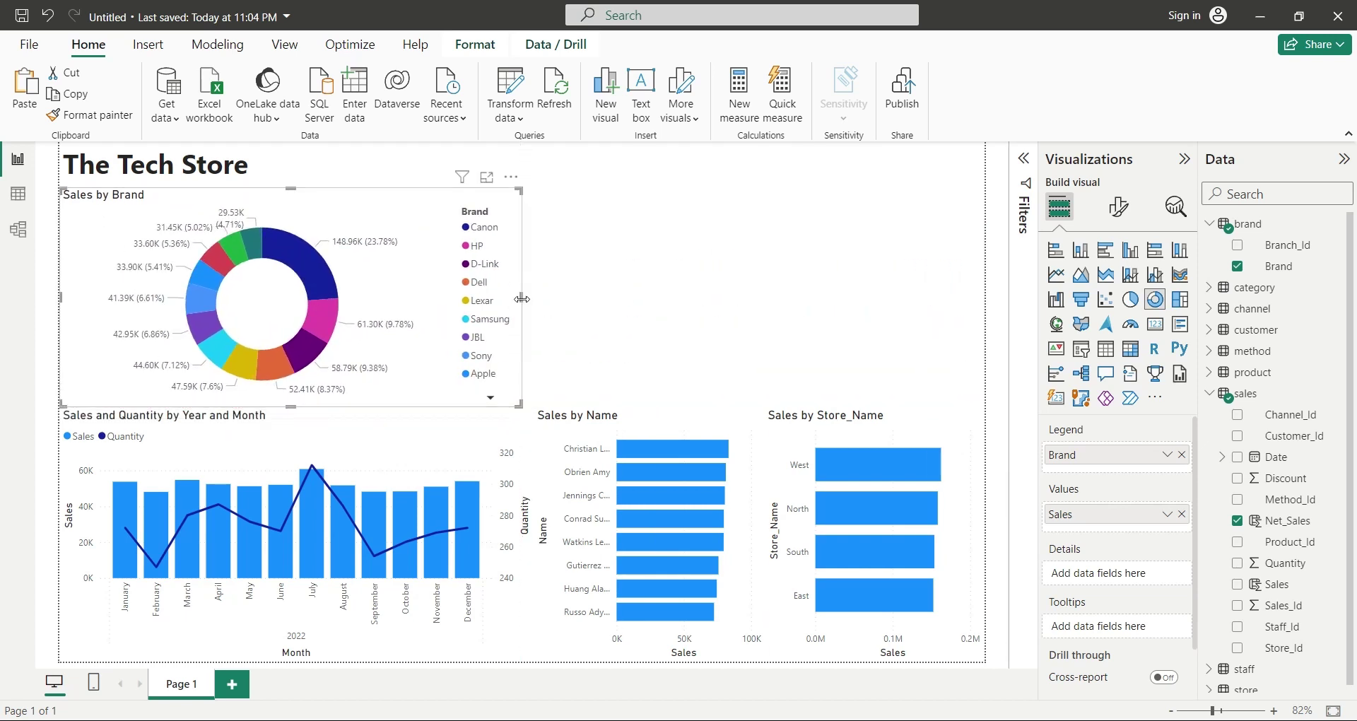
drag(522, 300, 290, 305)
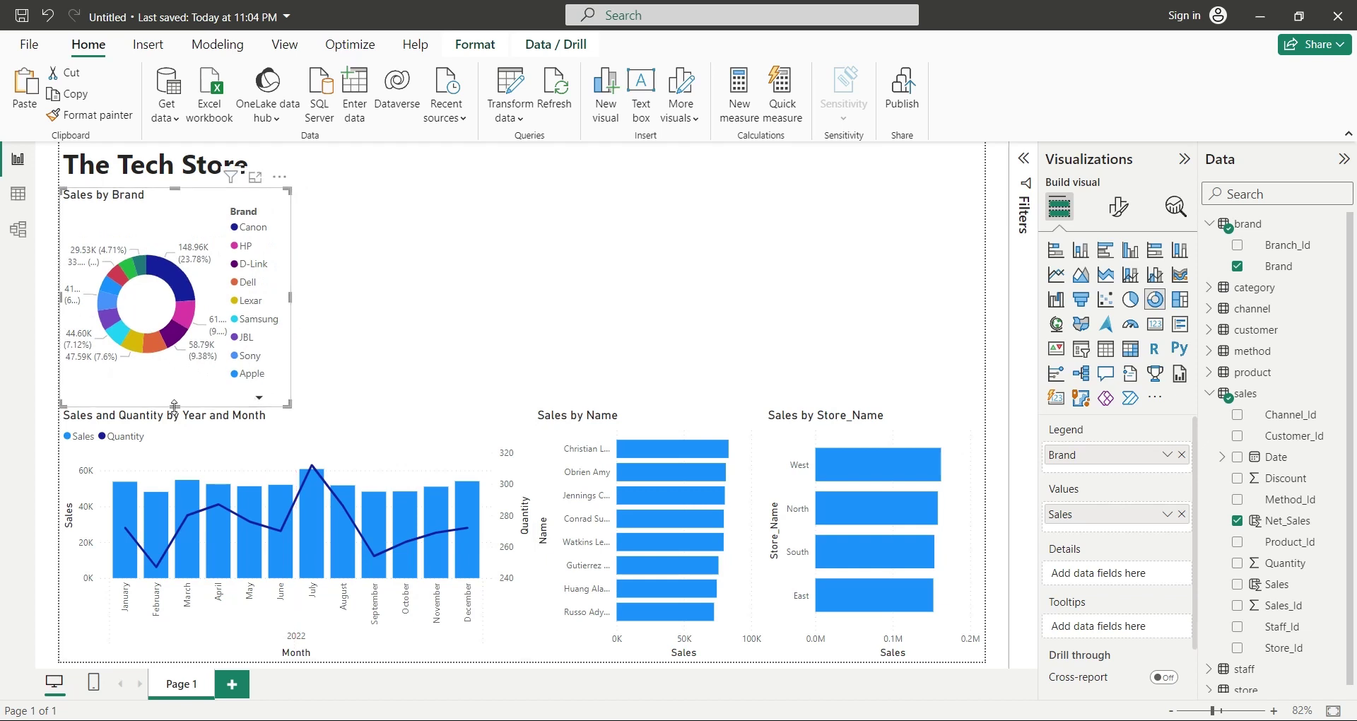
drag(172, 407, 187, 442)
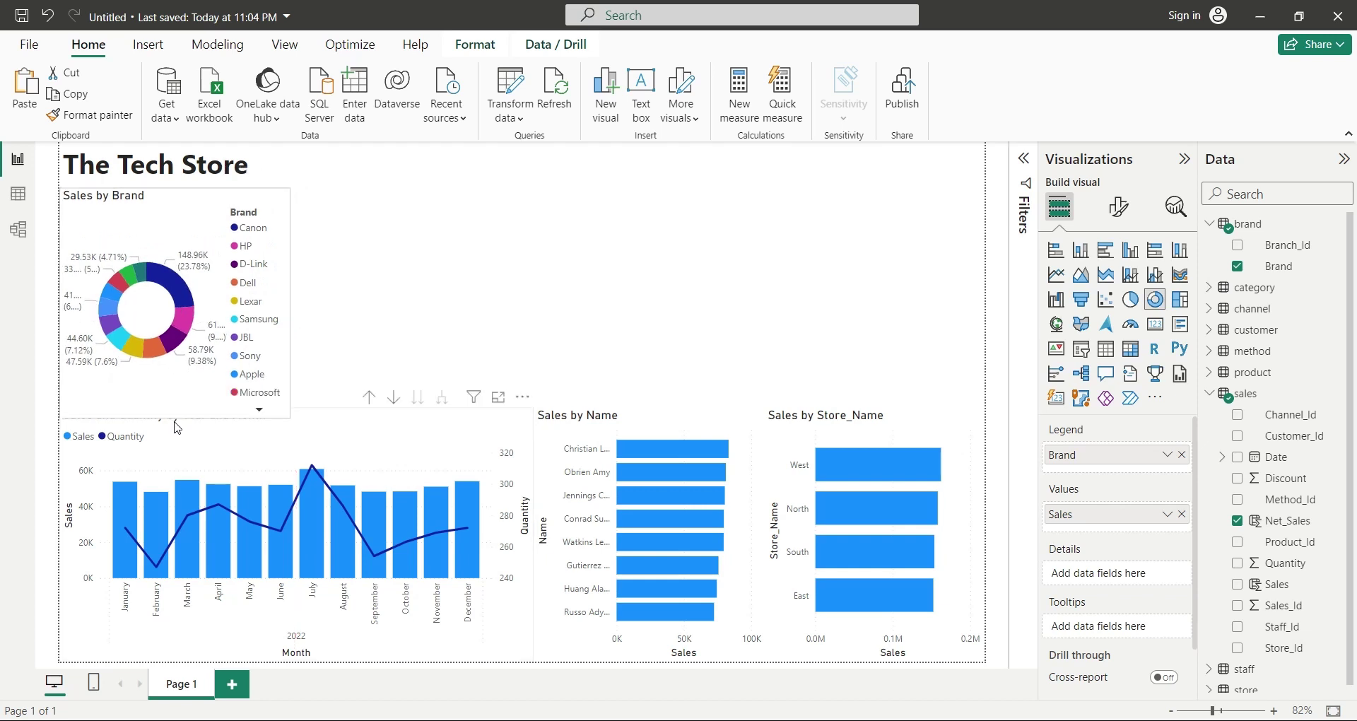
- Lower the tops of the combo, Sales by Name and Sales by Store_Name charts to align
click(350, 434)
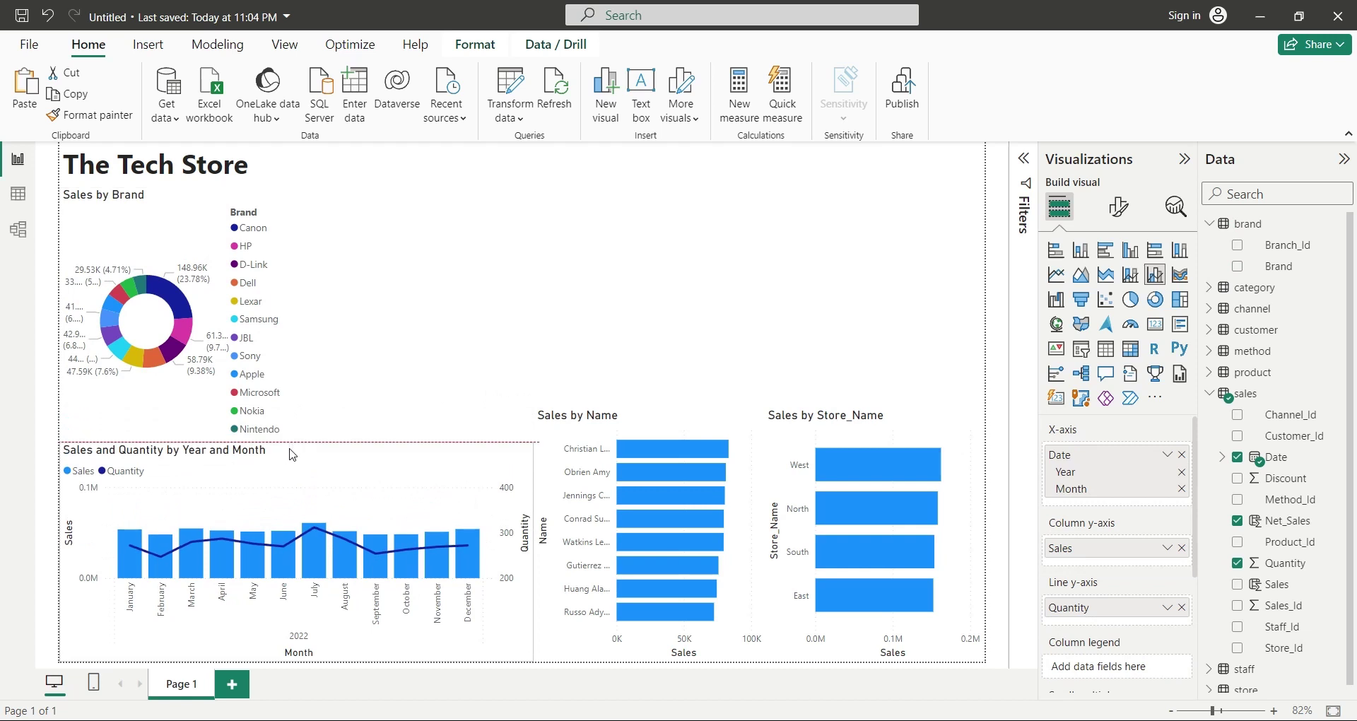
drag(293, 436, 297, 444)
click(672, 449)
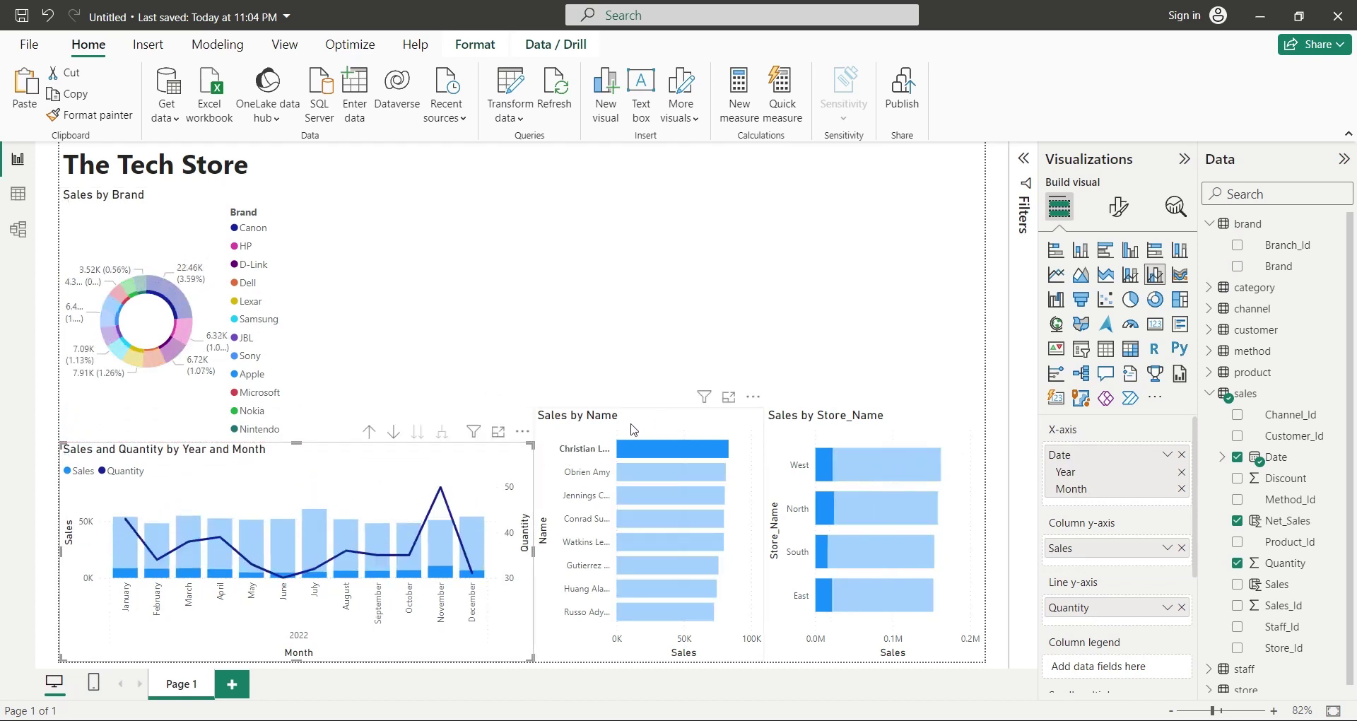
click(635, 419)
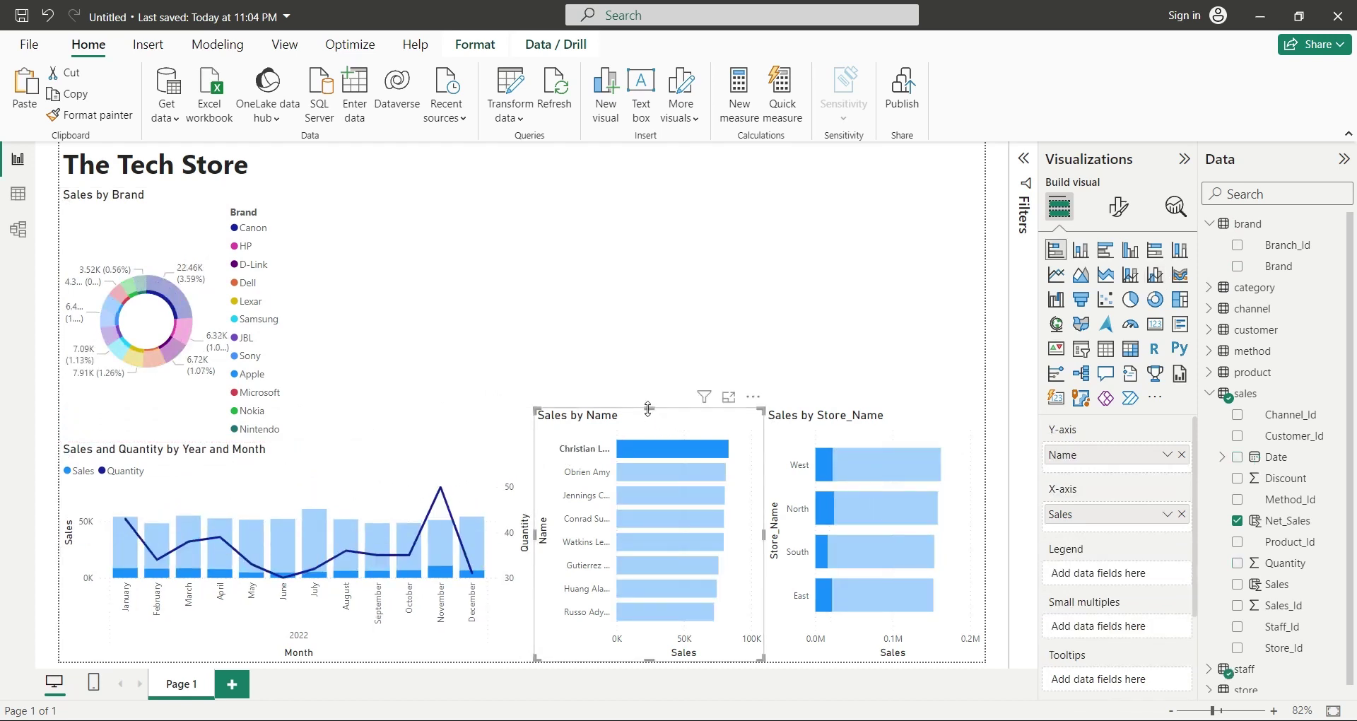
drag(645, 408, 649, 447)
click(649, 480)
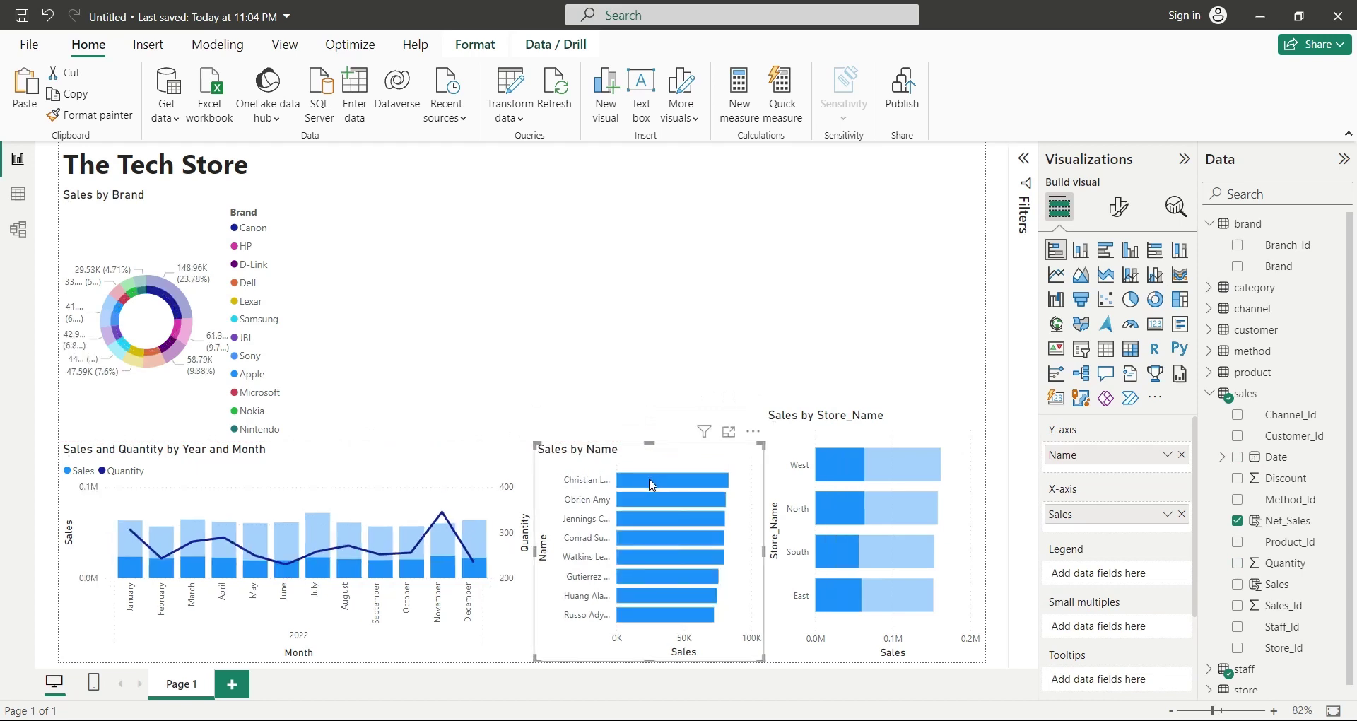
click(800, 461)
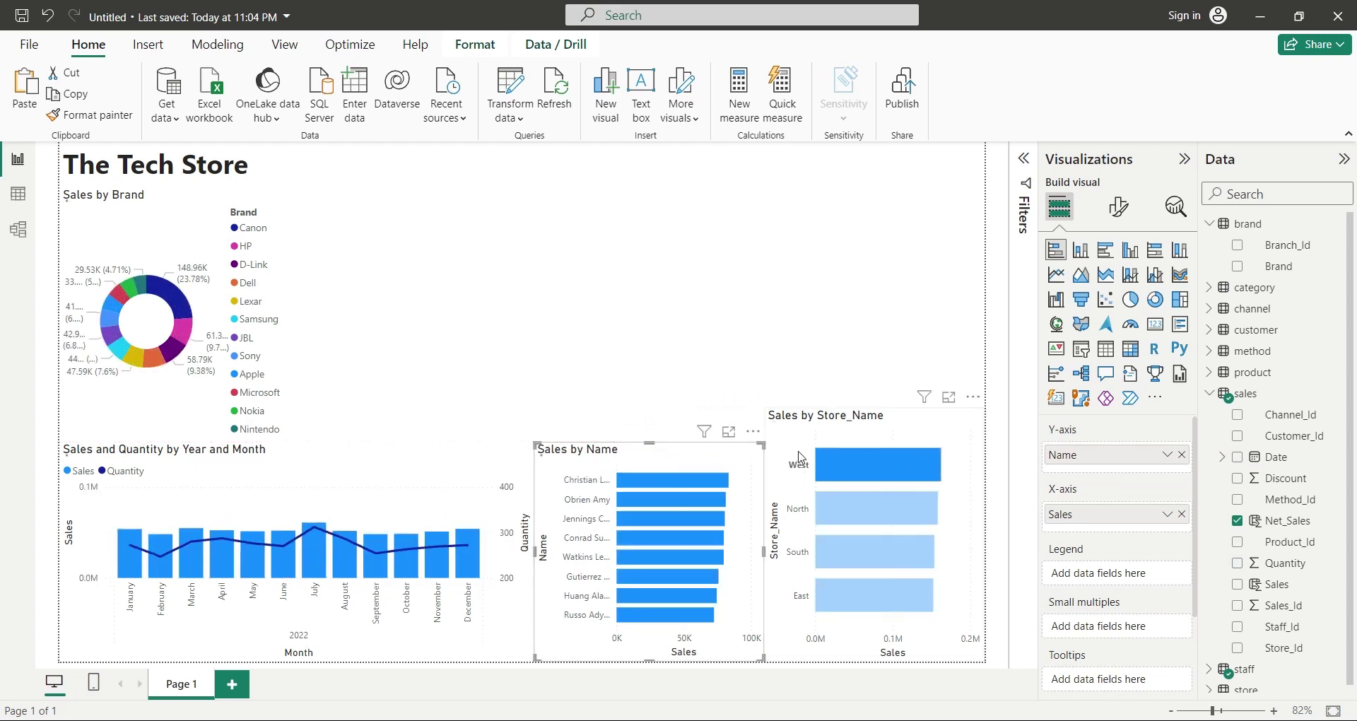
click(874, 416)
drag(873, 415, 875, 446)
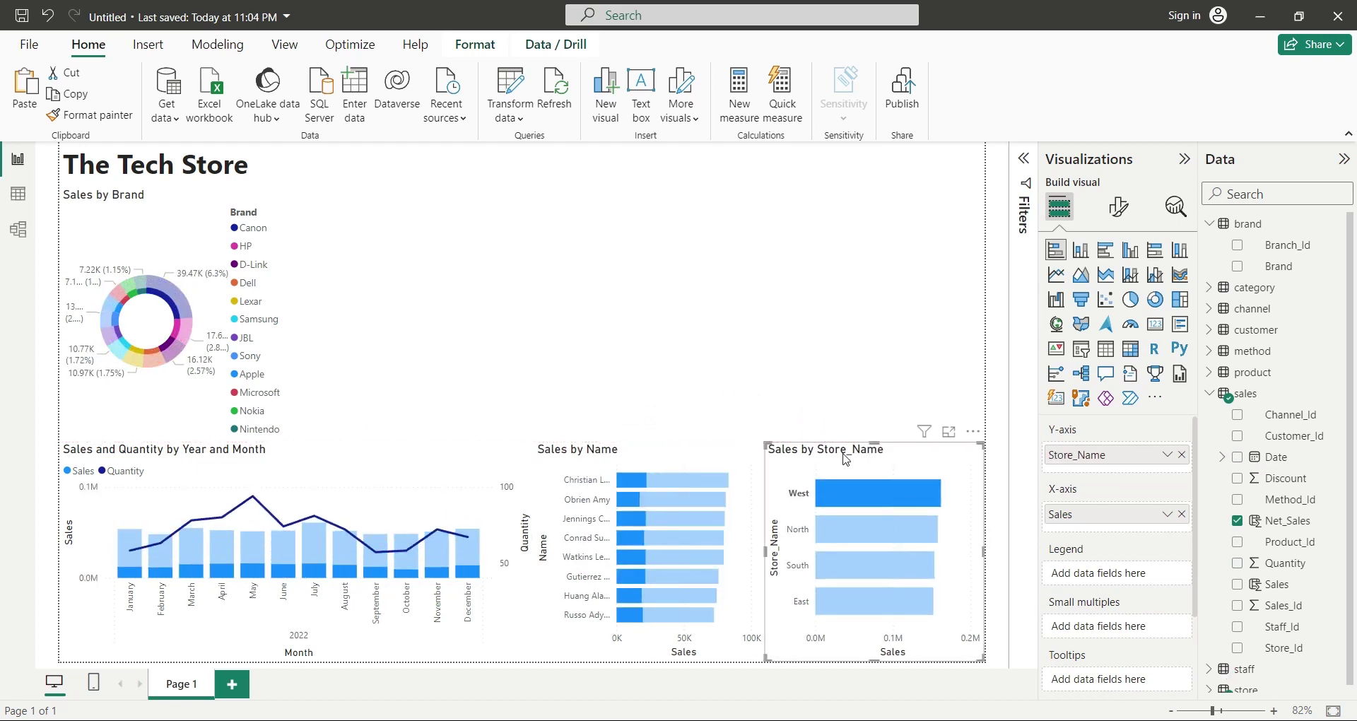
click(847, 492)
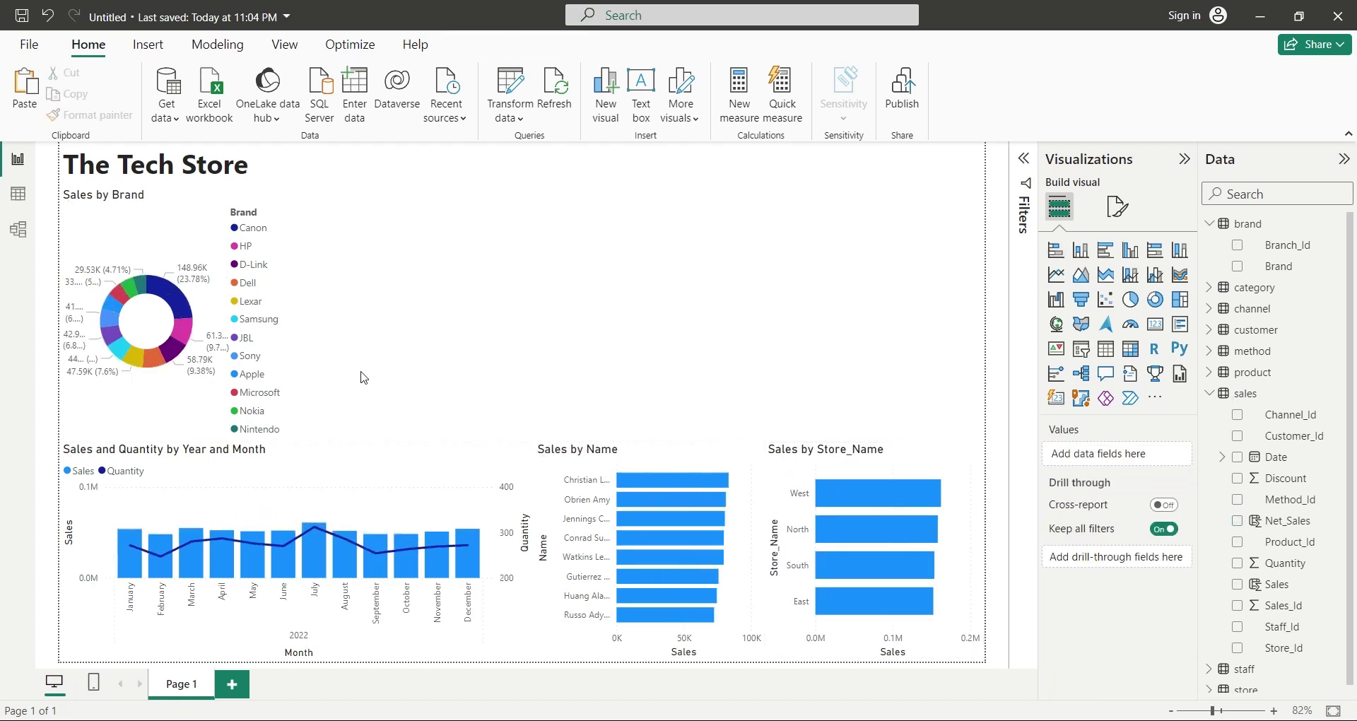
- Widen the Sales by Brand donut slightly and place a copy to its right
click(293, 323)
drag(293, 322, 303, 322)
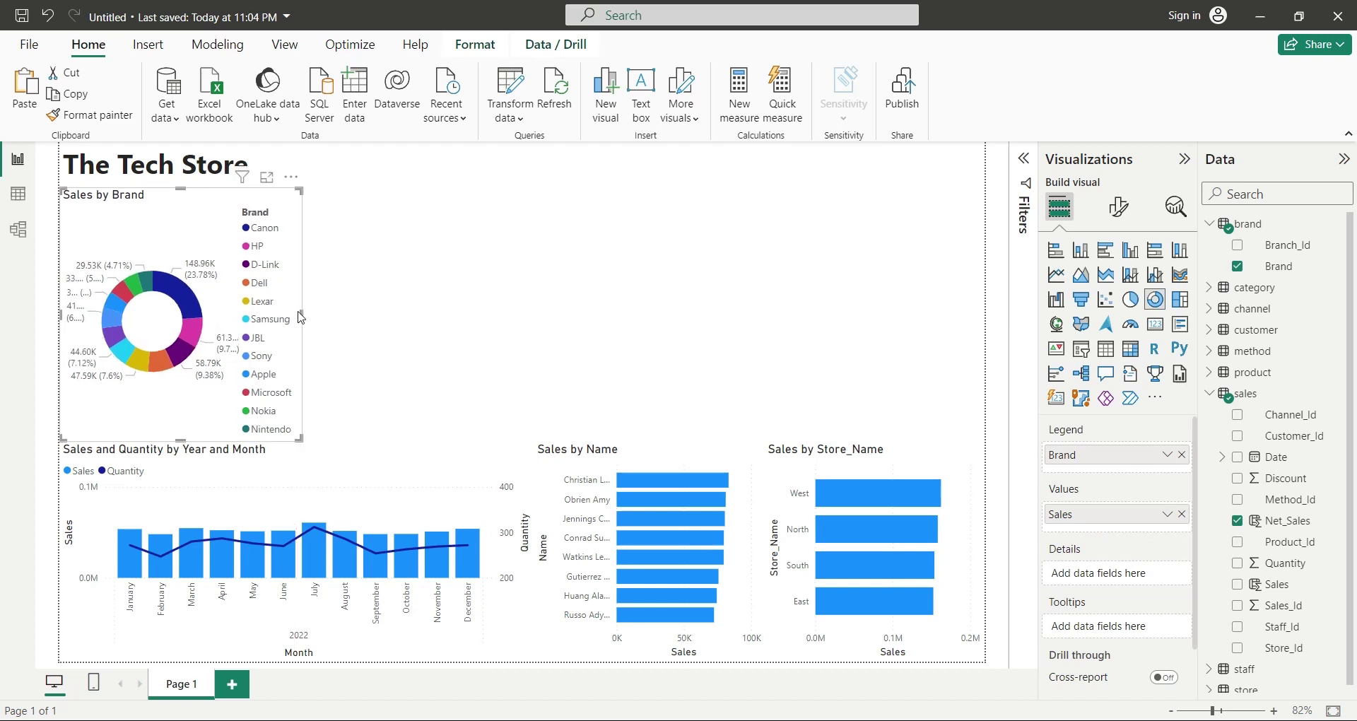
key(ctrl+c)
key(ctrl+v)
mouse_move(300, 317)
mouse_down()
mouse_move(391, 294)
mouse_move(555, 290)
mouse_move(532, 294)
mouse_up()
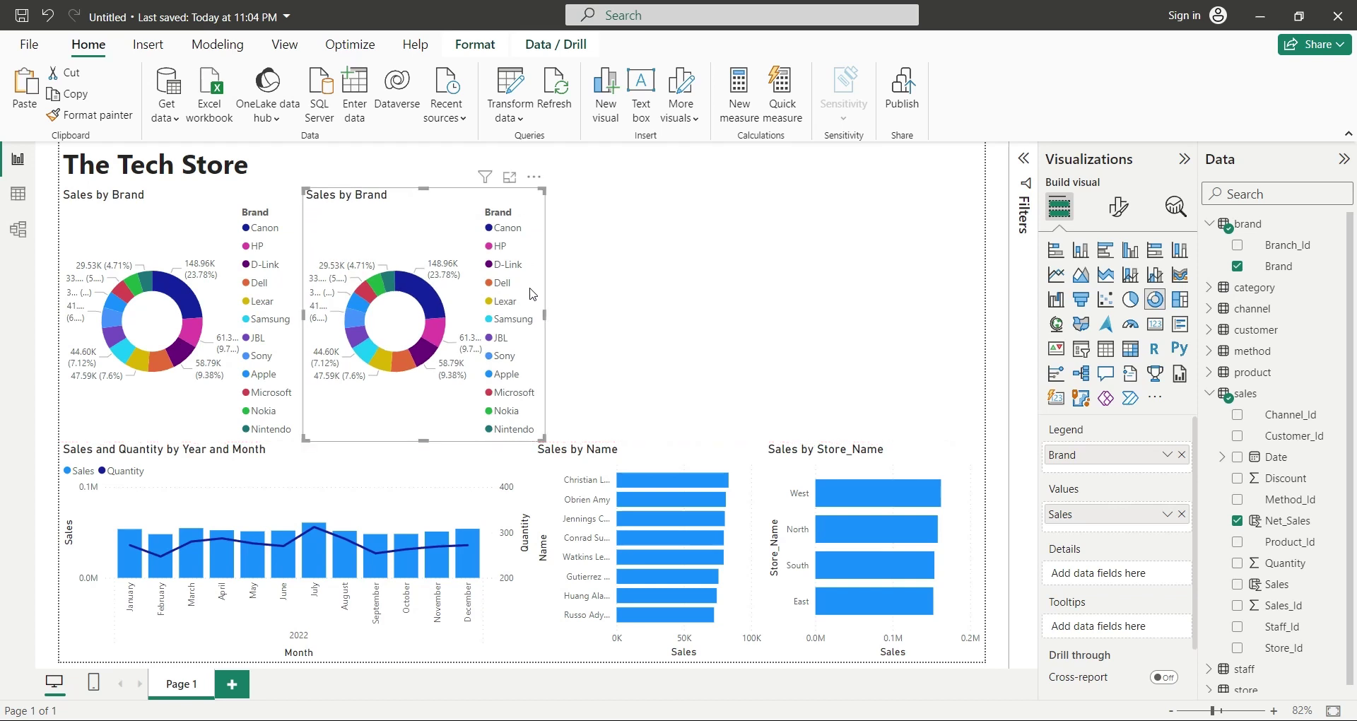
- Swap the copy's legend from Brand to Category
click(1211, 224)
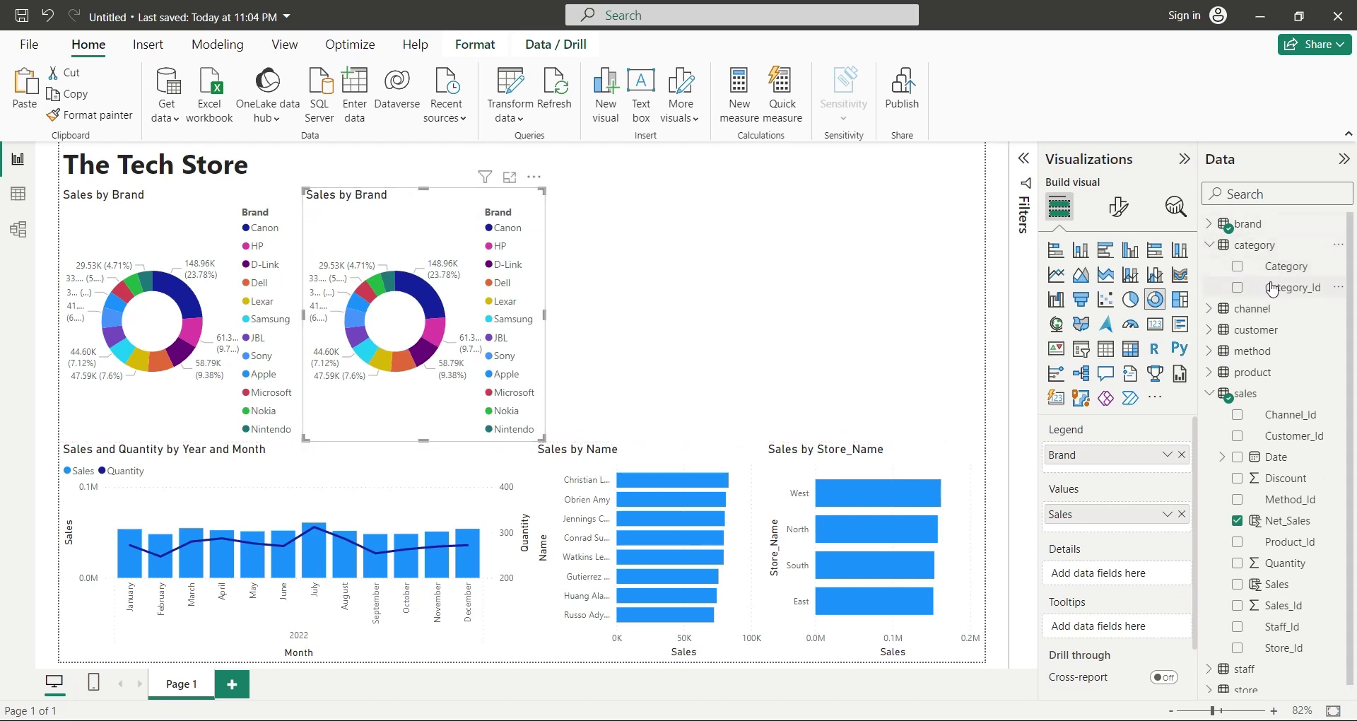
drag(1283, 266, 1117, 470)
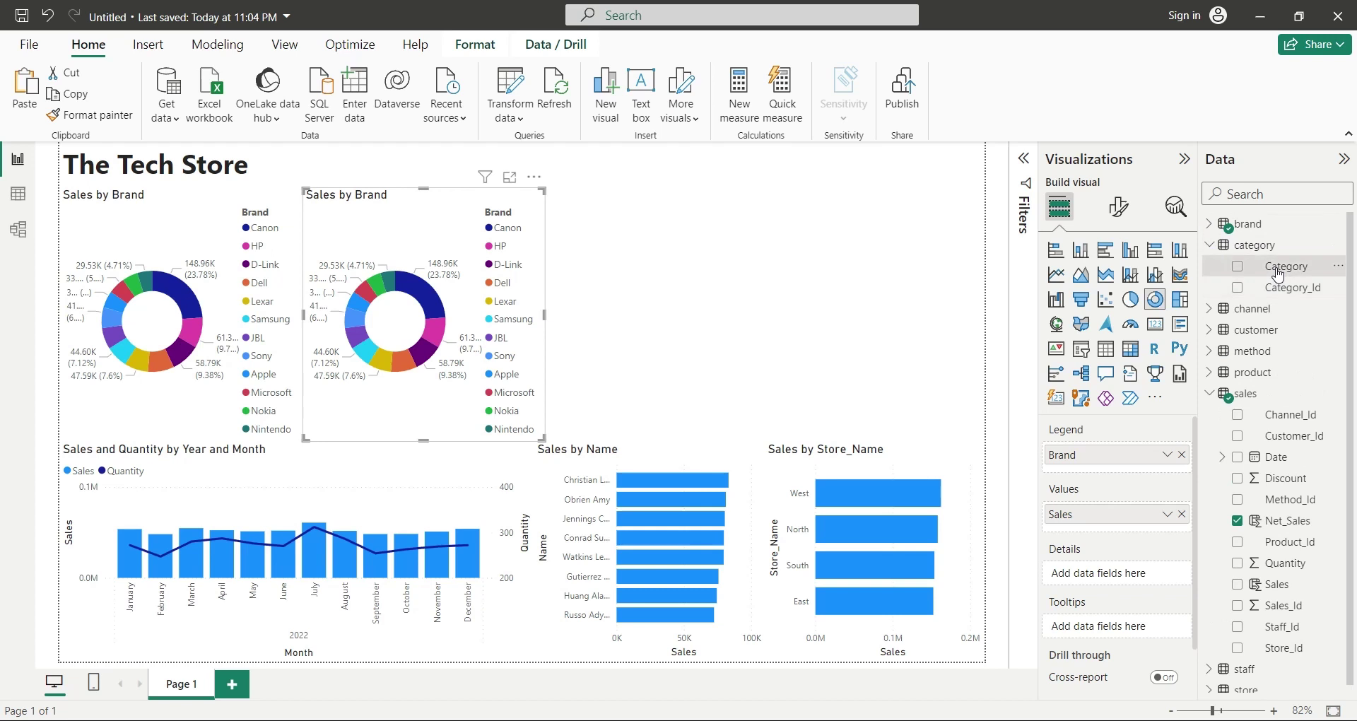
click(1181, 454)
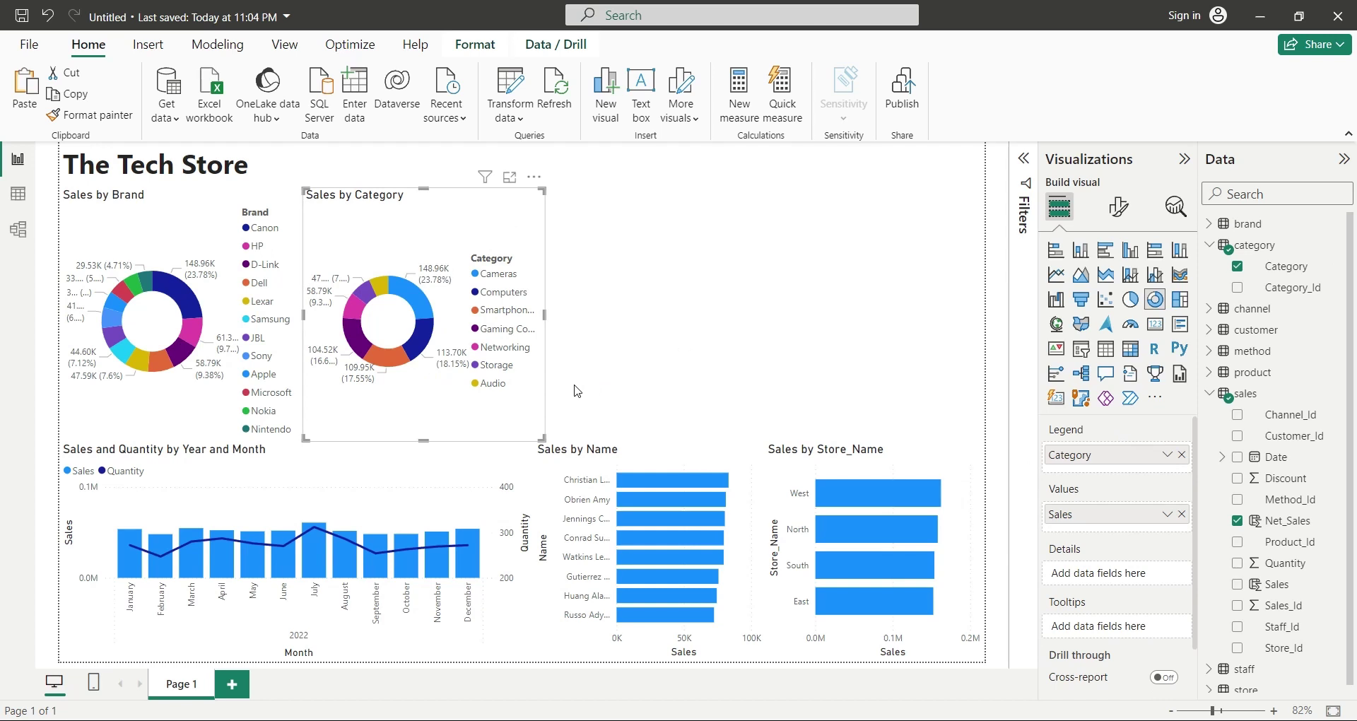
- Duplicate the Category donut to its right and set its legend to Channel
key(ctrl+c)
key(ctrl+v)
drag(512, 389, 748, 395)
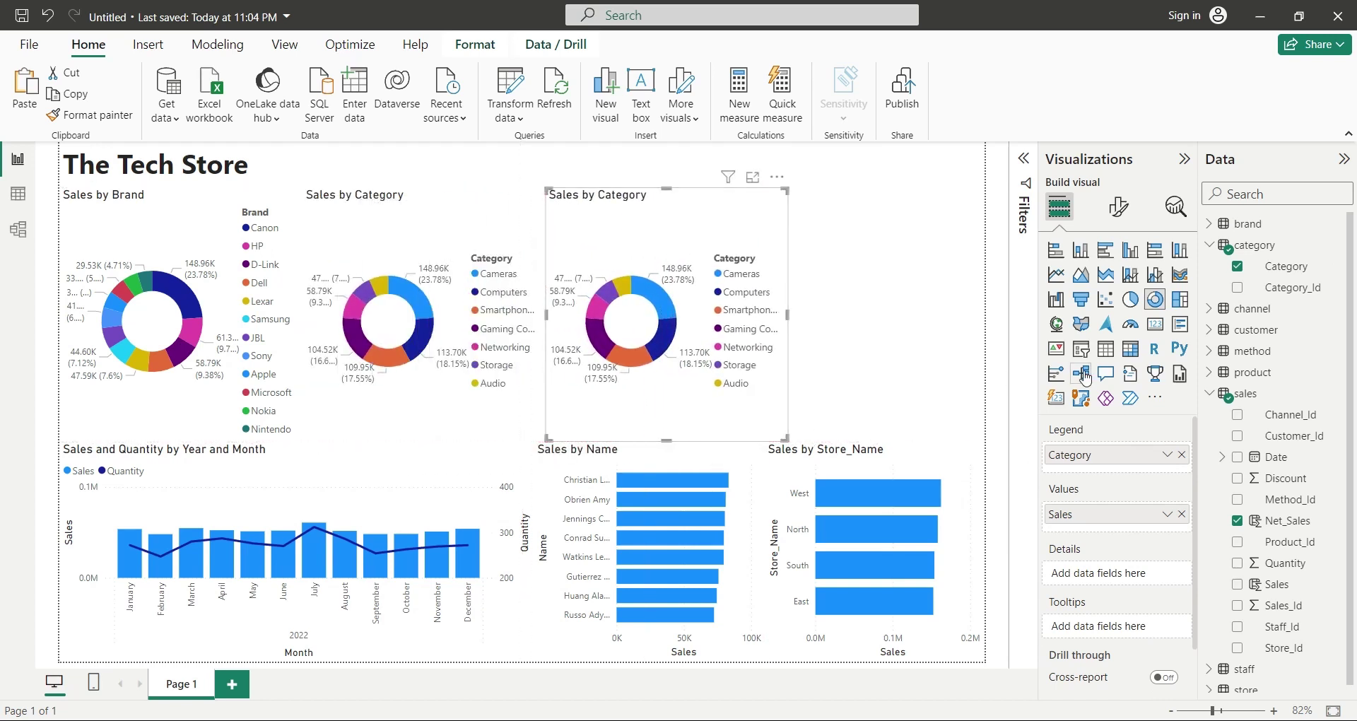
click(1210, 248)
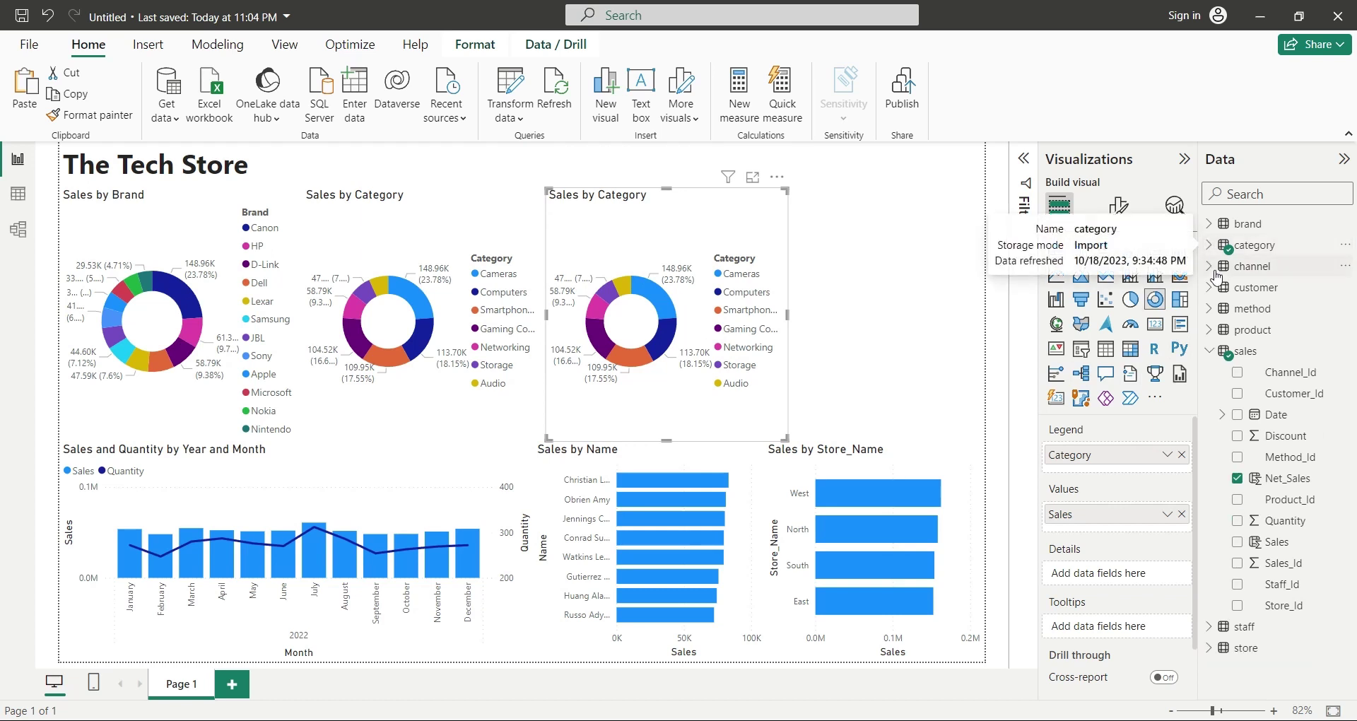
click(1210, 268)
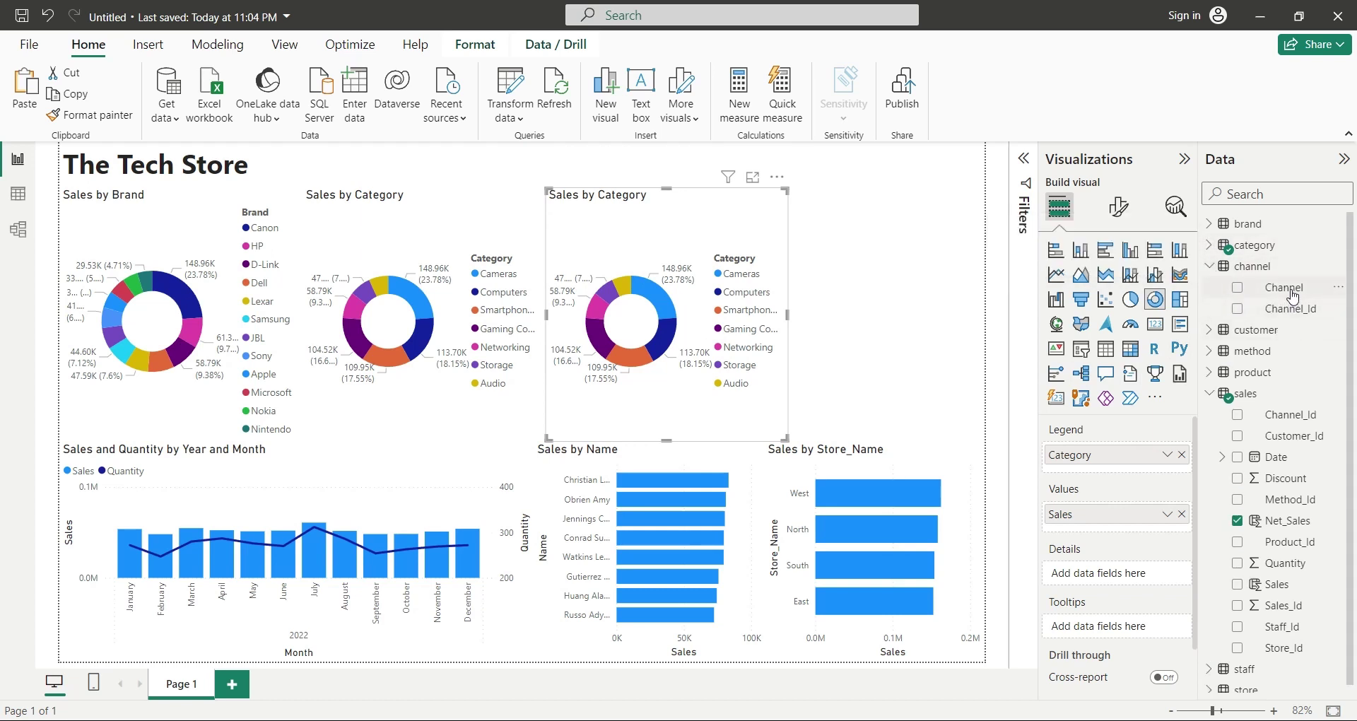
drag(1284, 288, 1137, 456)
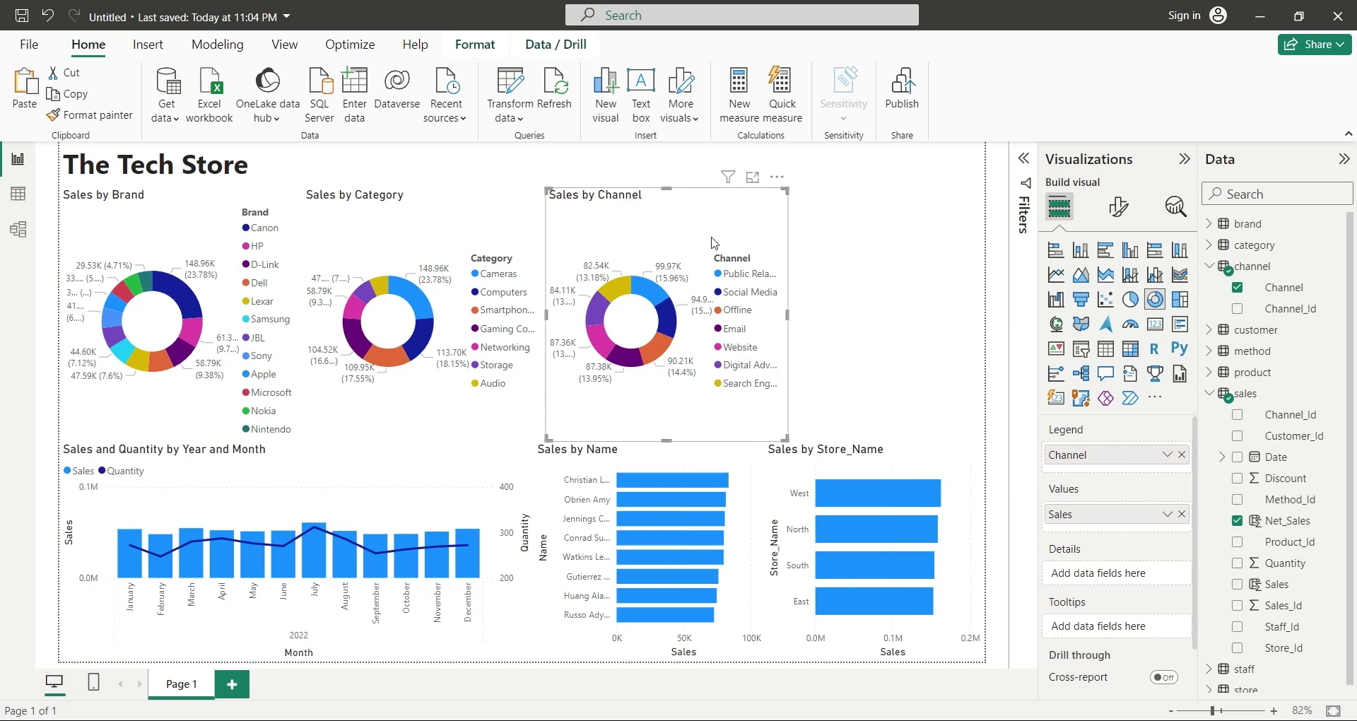
- Duplicate the Channel donut into the empty area at right and set its legend to Method
key(ctrl+c)
key(ctrl+v)
drag(713, 243, 912, 226)
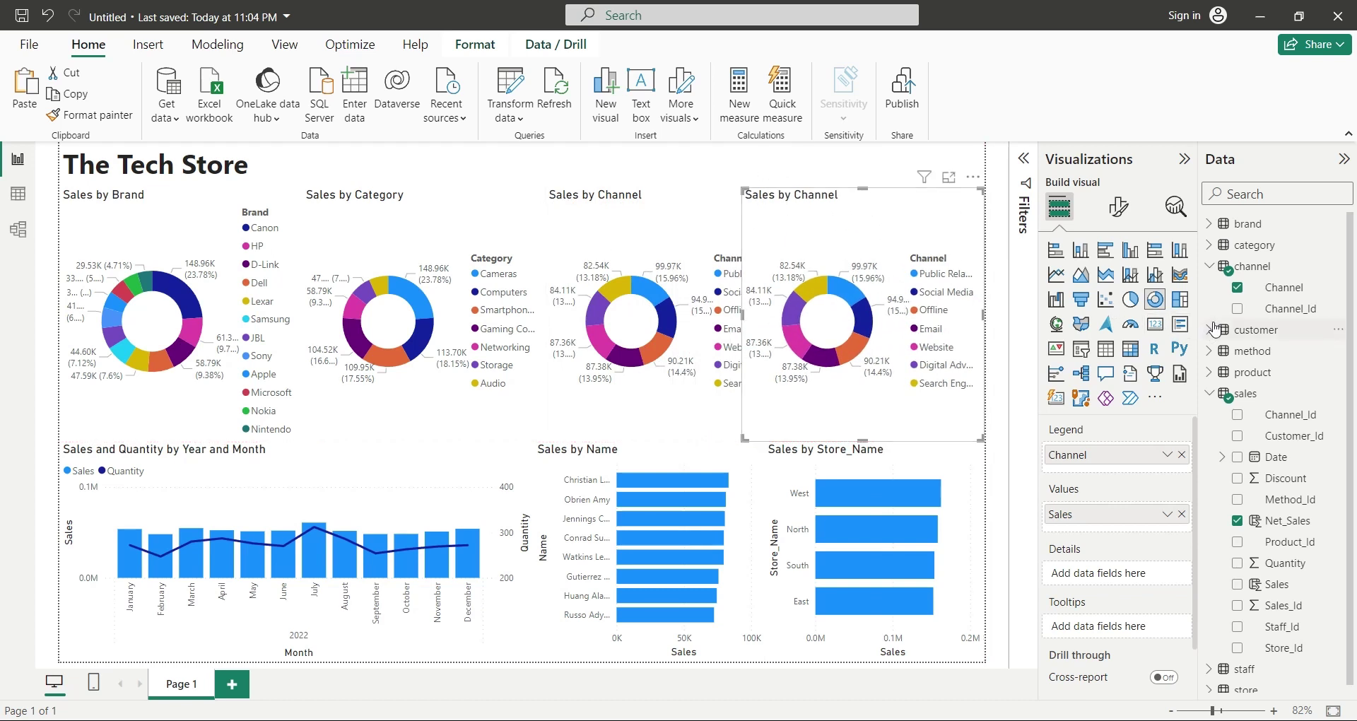
click(1209, 352)
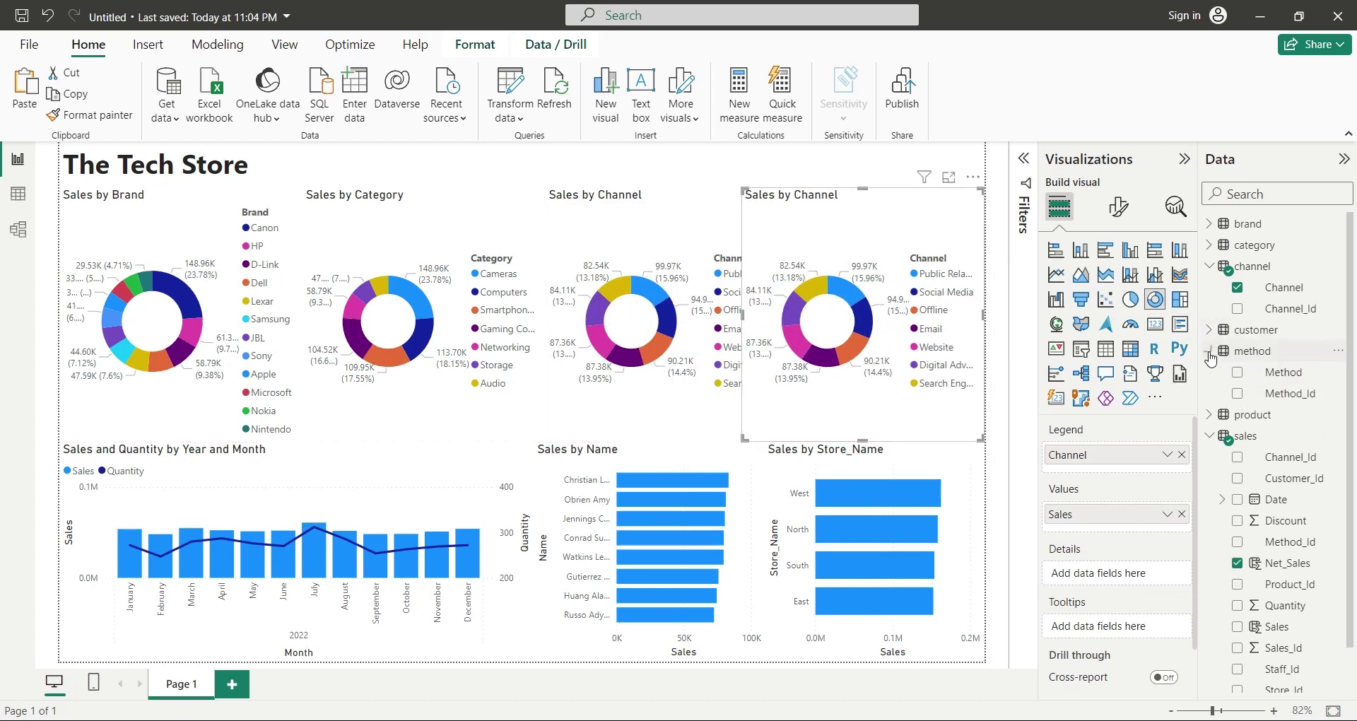
click(1209, 266)
drag(1270, 340, 1133, 459)
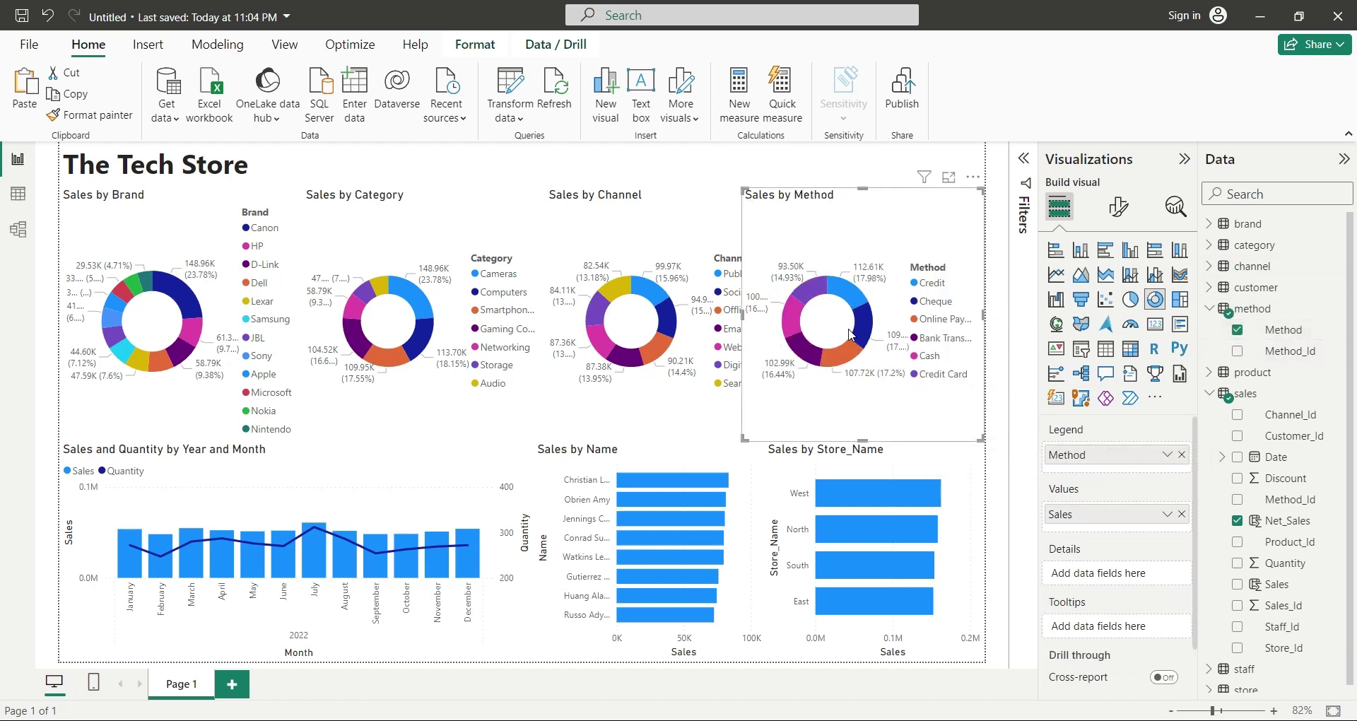
click(721, 237)
mouse_move(787, 314)
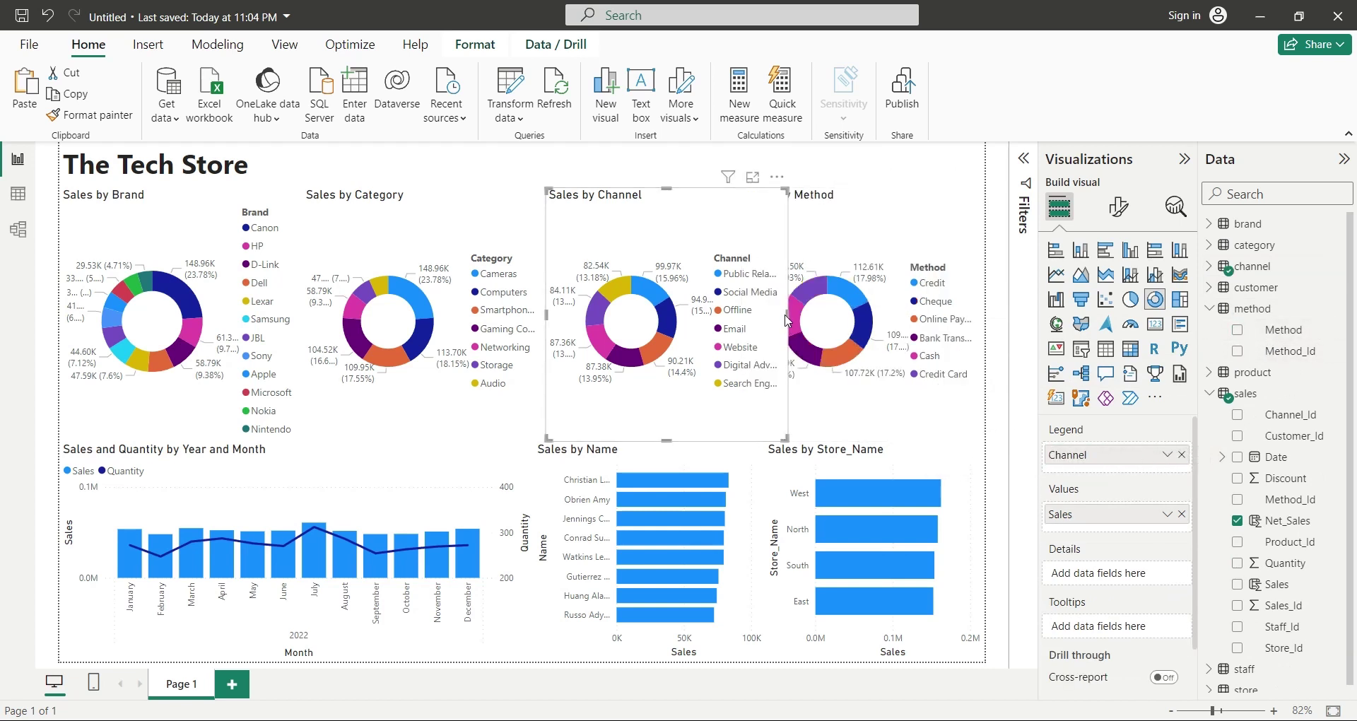
- Resize the Sales by Channel and Sales by Method donuts and shift Channel left
drag(787, 314, 766, 315)
click(775, 276)
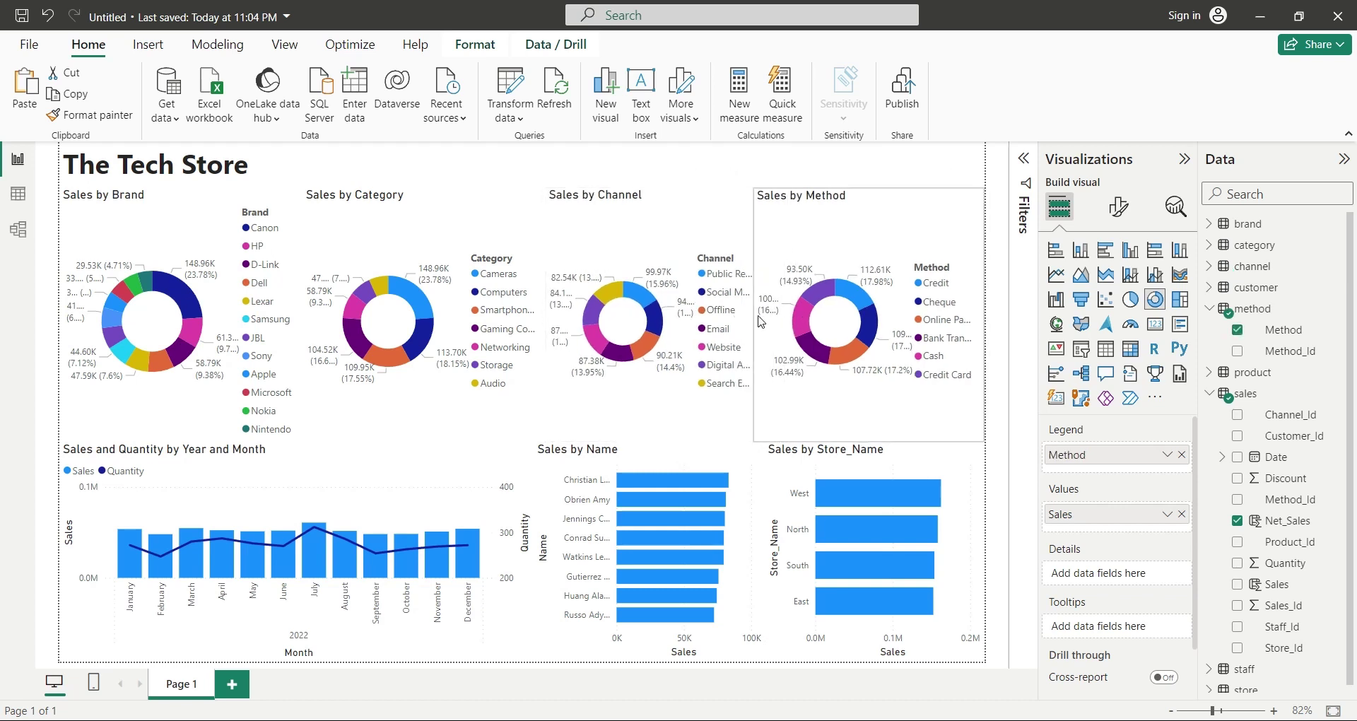
click(721, 219)
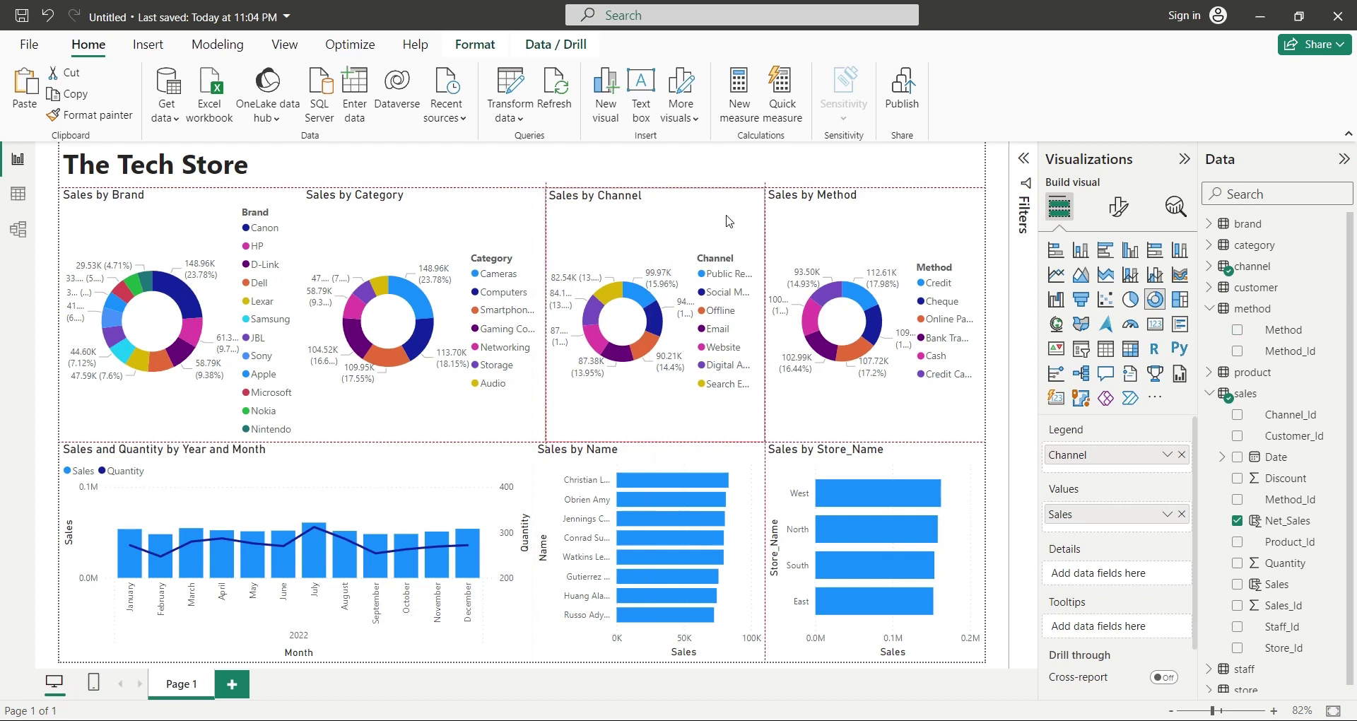
click(778, 272)
drag(765, 316, 754, 316)
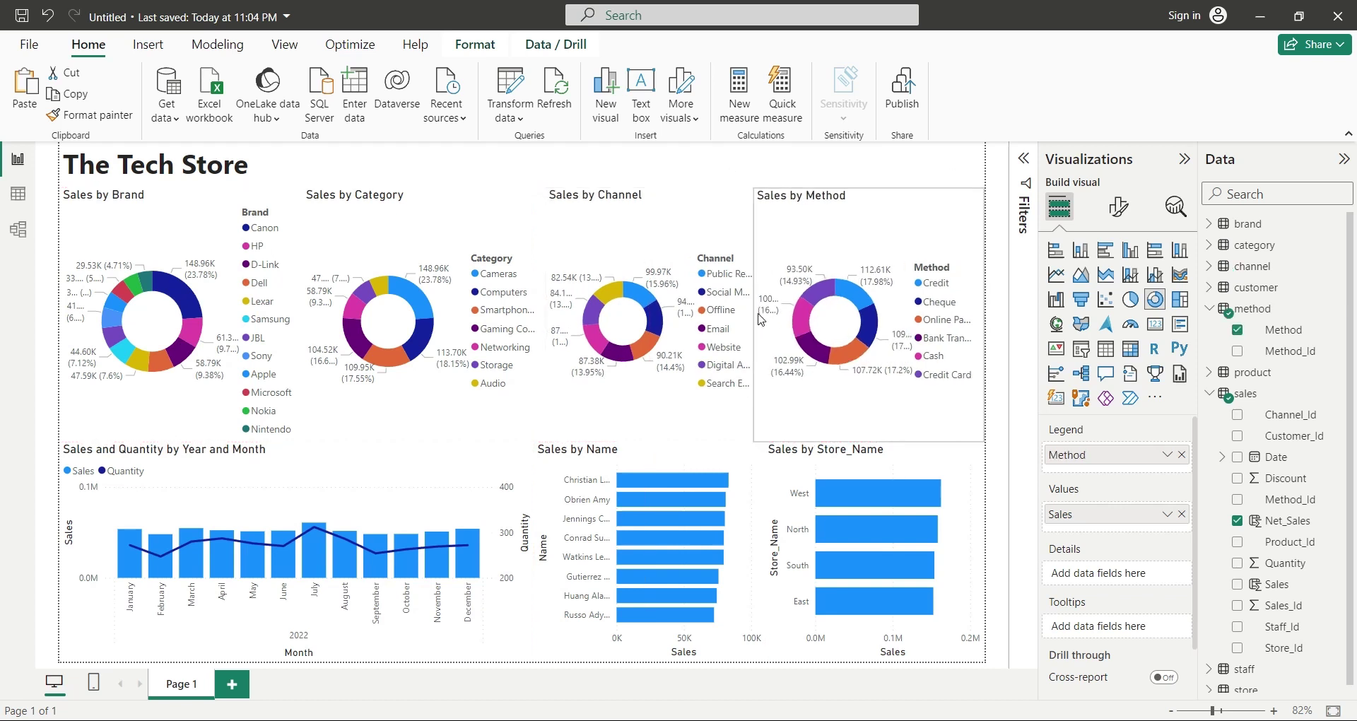
click(721, 231)
click(769, 319)
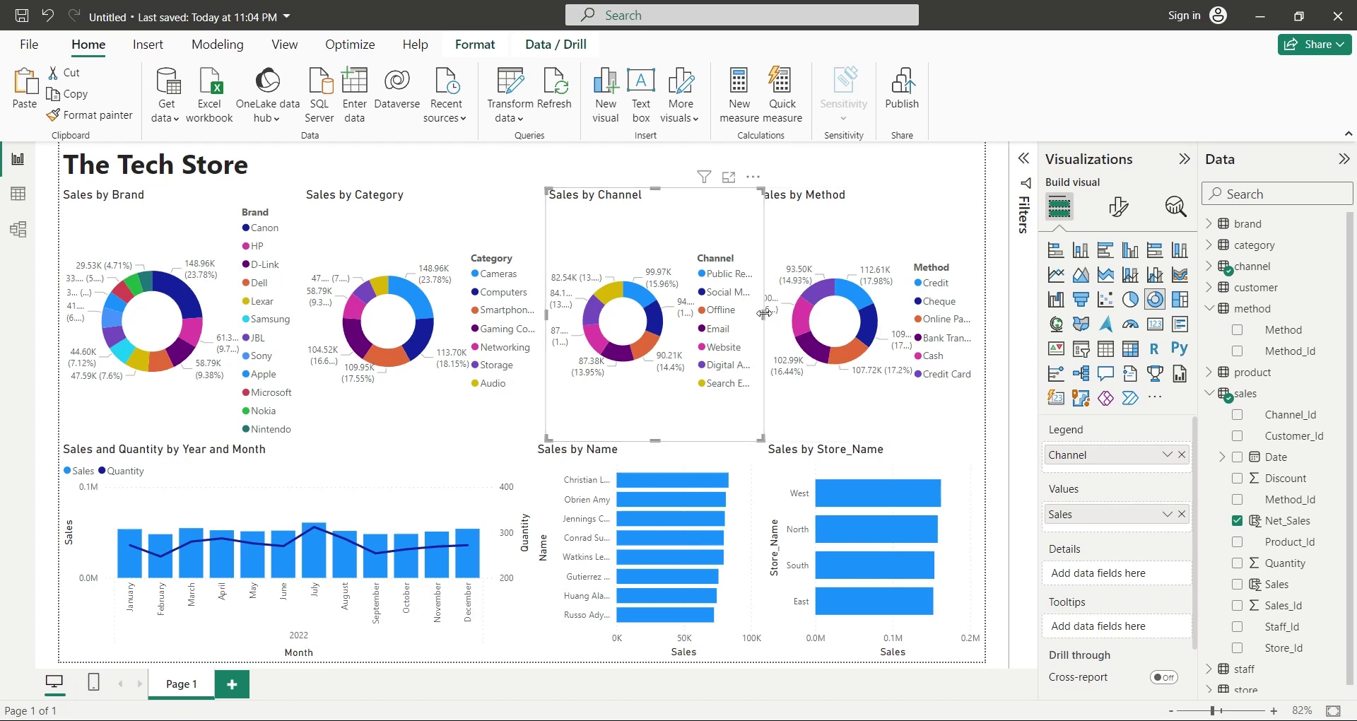
mouse_move(763, 313)
mouse_down()
mouse_move(744, 256)
mouse_move(636, 254)
mouse_up()
- Narrow and shift the Sales by Category and Sales by Brand donuts to fit the row
click(542, 320)
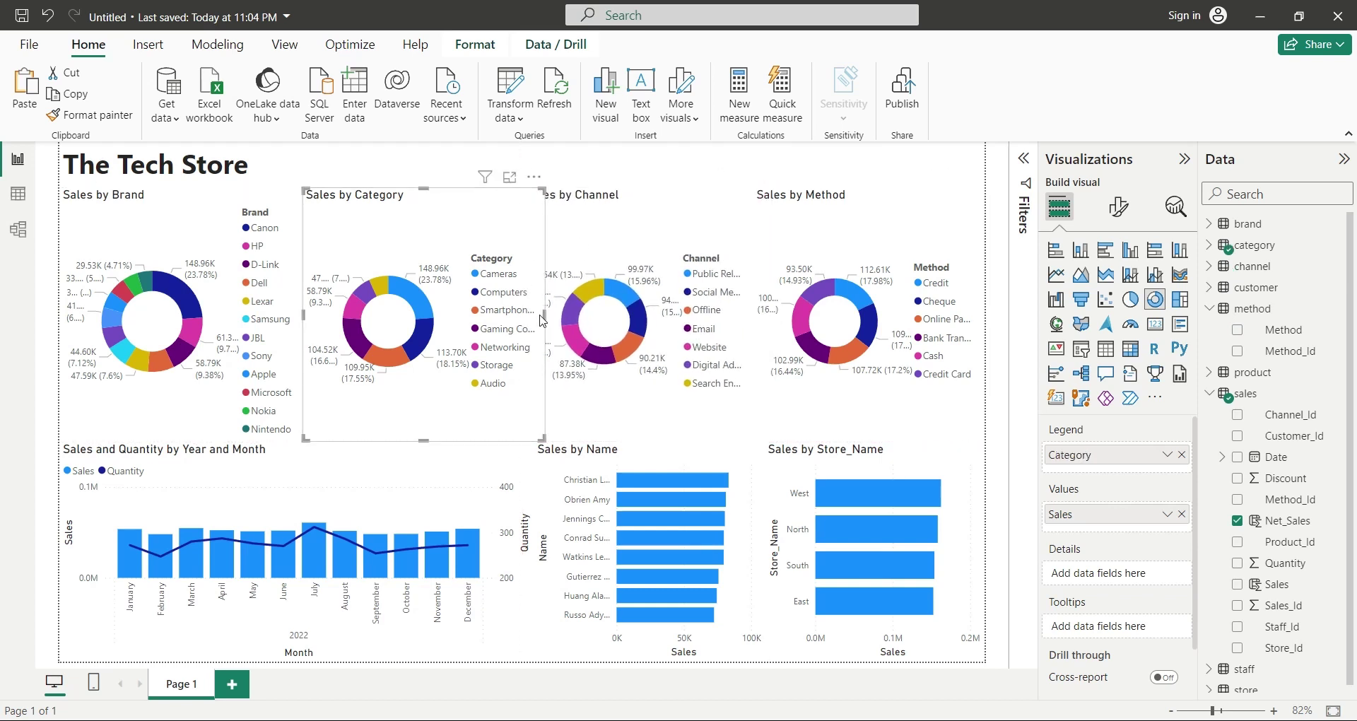
drag(544, 315, 526, 314)
drag(311, 248, 281, 245)
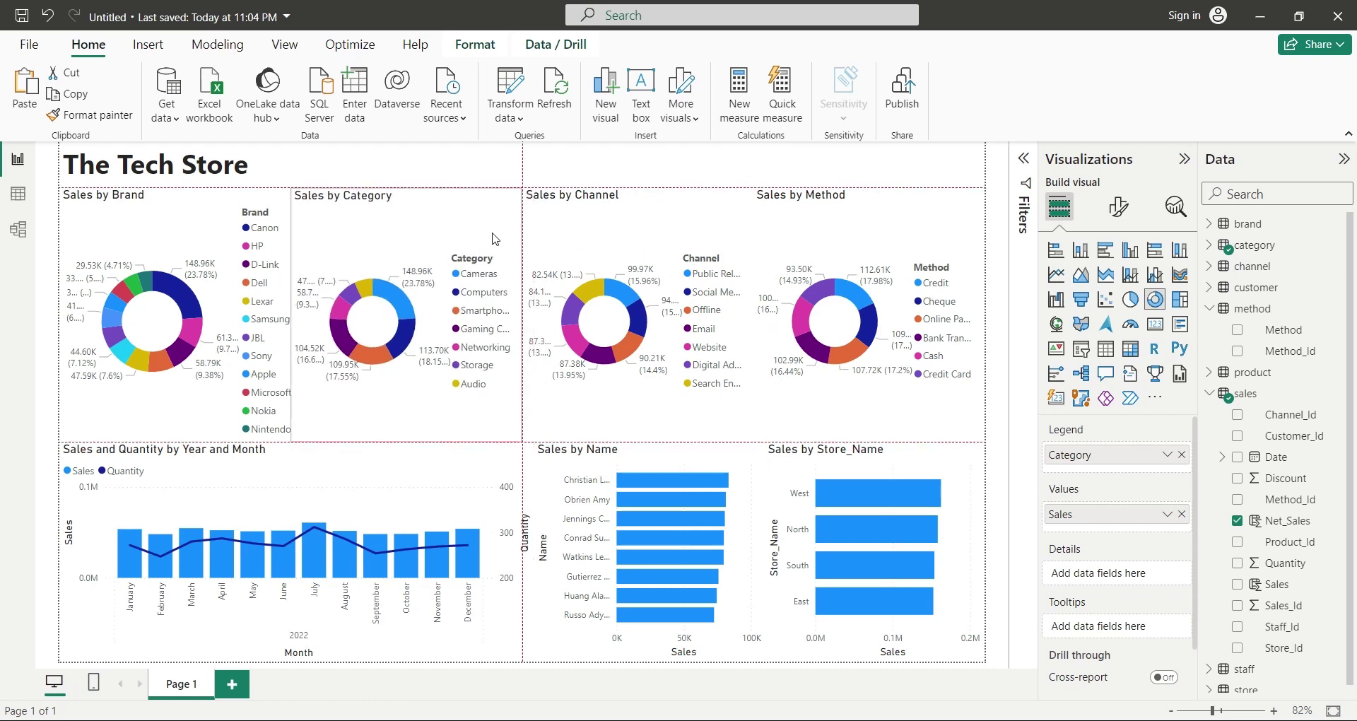
click(281, 245)
drag(304, 318, 290, 317)
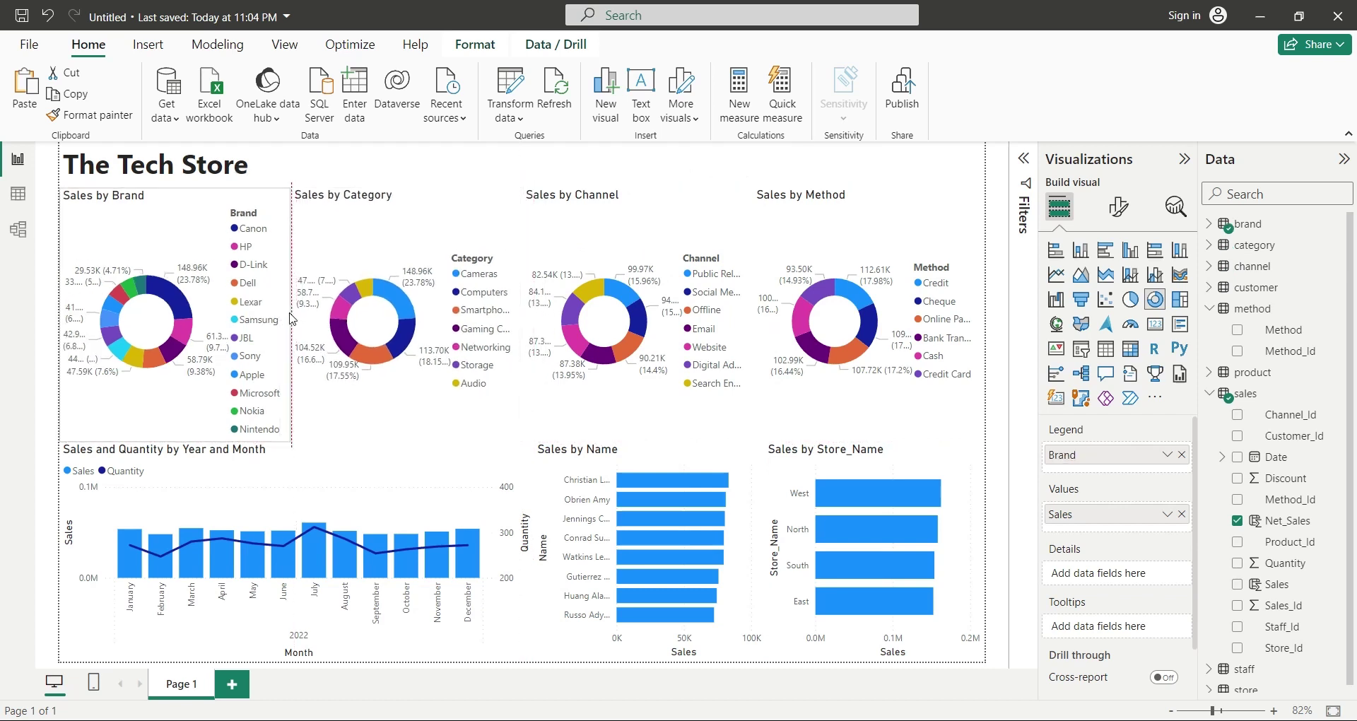
- Test cross-highlighting by selecting brand and category slices, ending on Audio
click(379, 172)
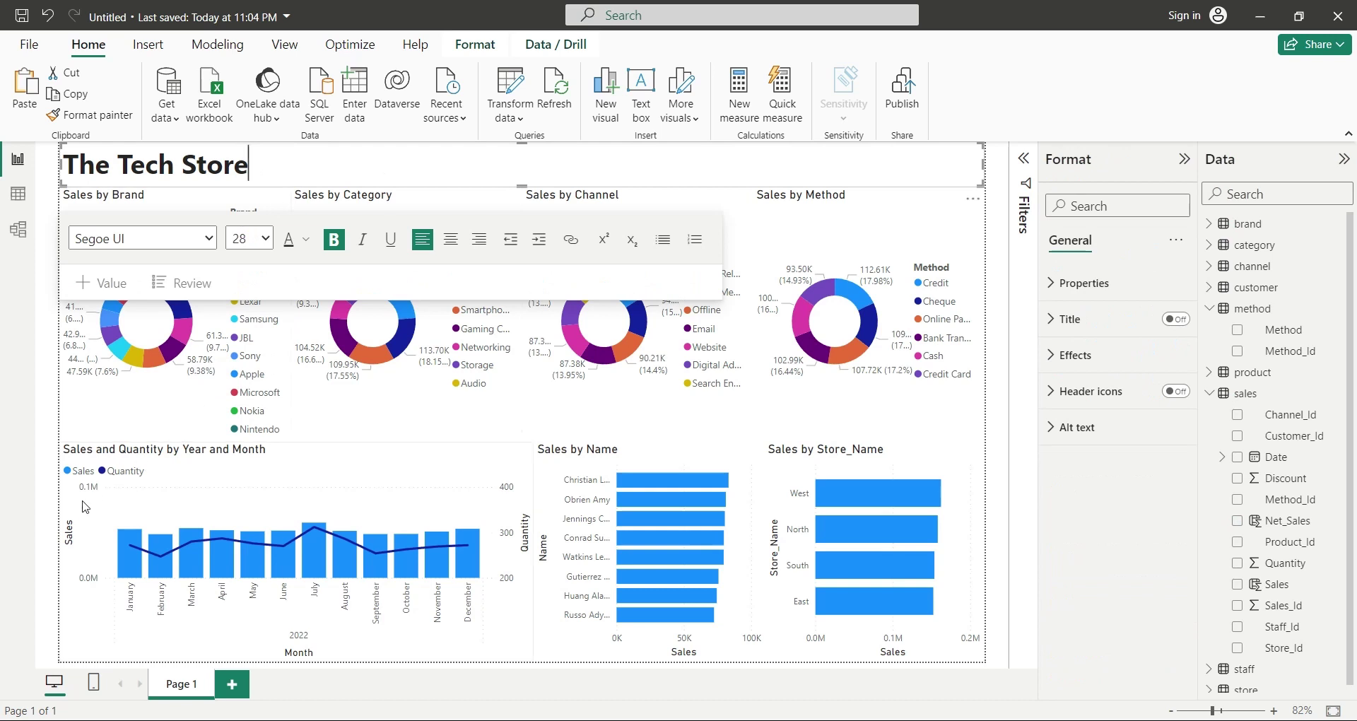
click(52, 514)
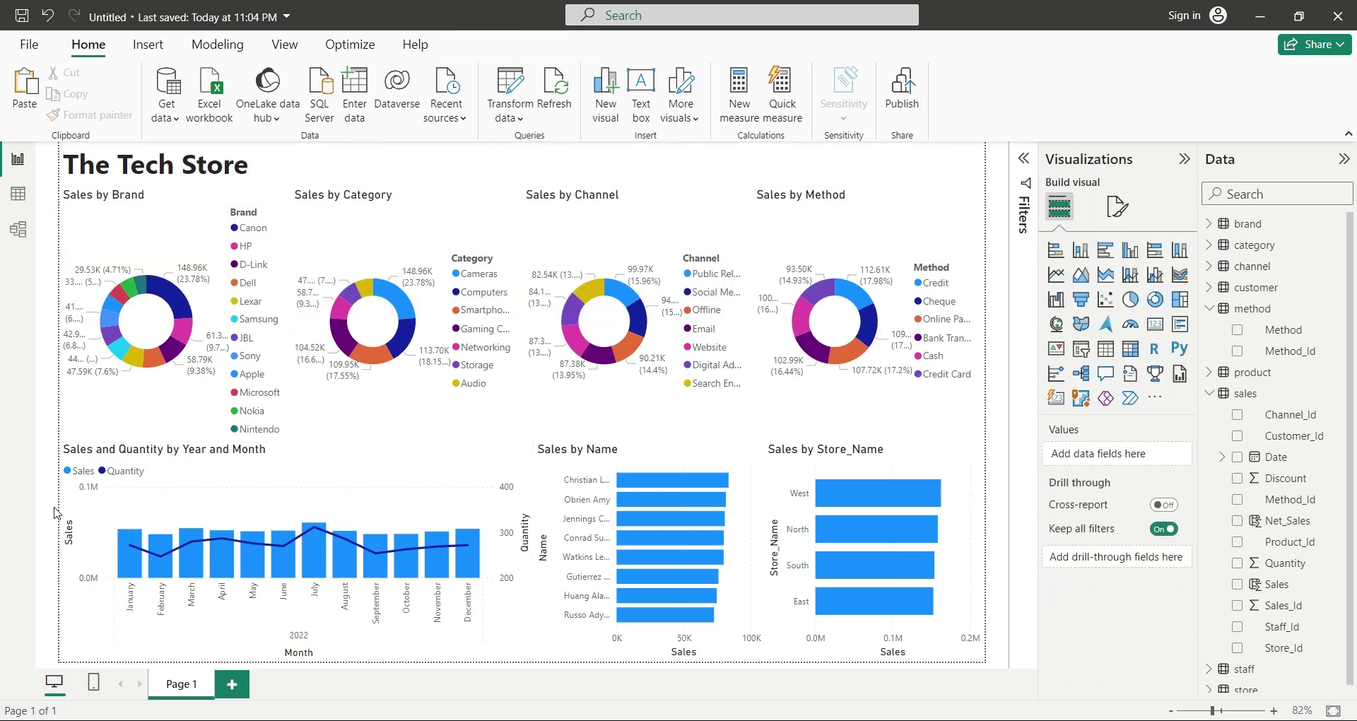
mouse_move(148, 318)
click(176, 301)
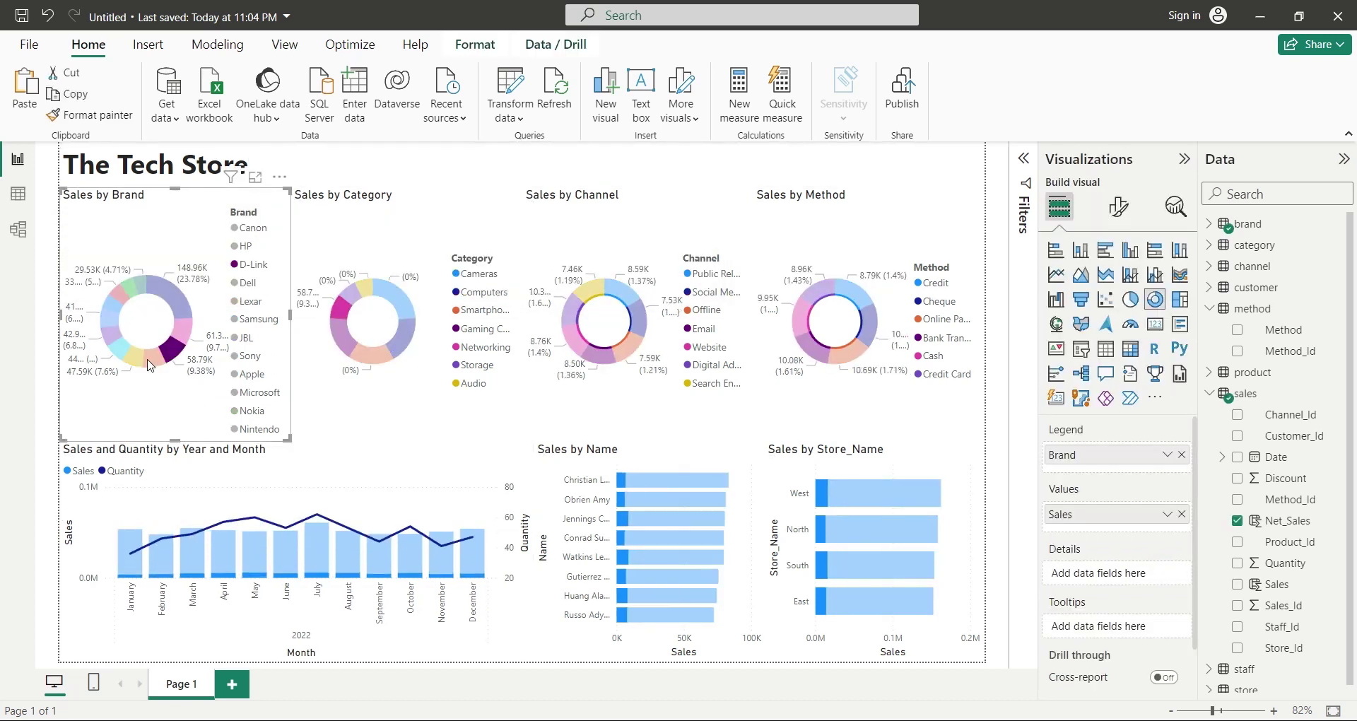
click(111, 329)
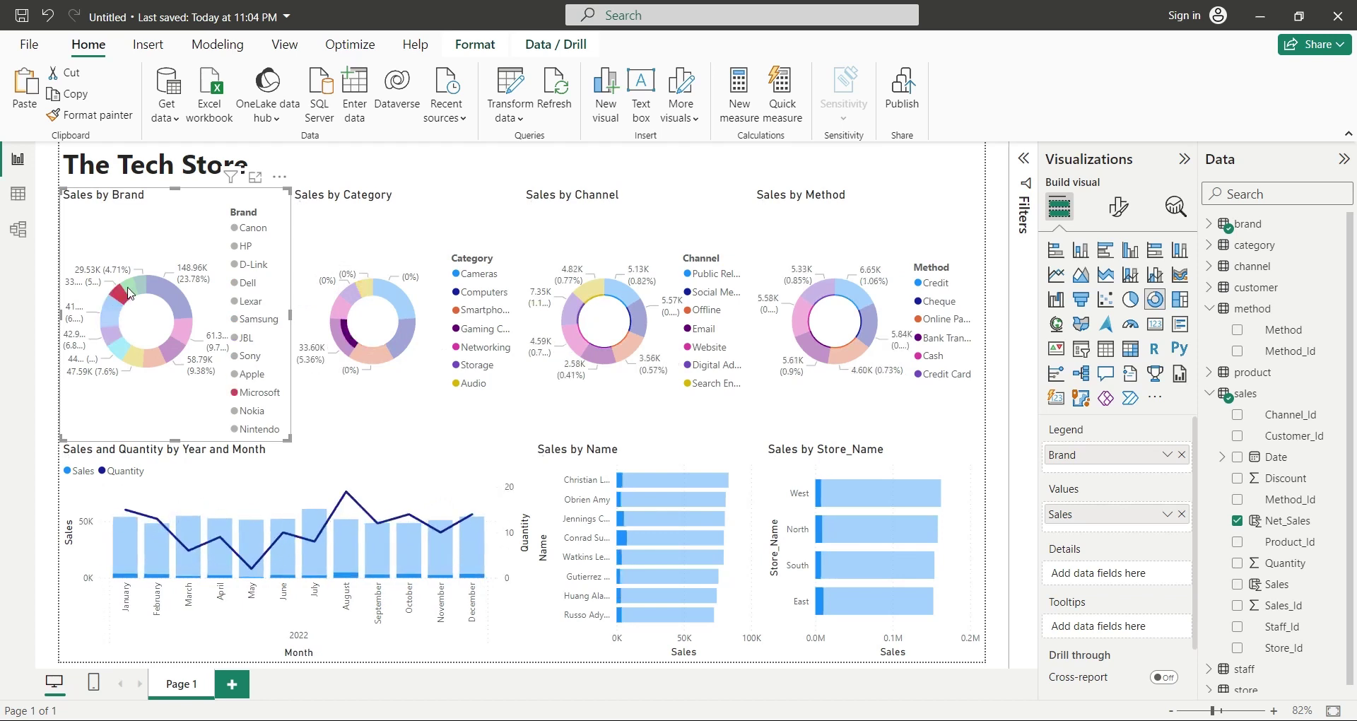
click(170, 294)
click(342, 320)
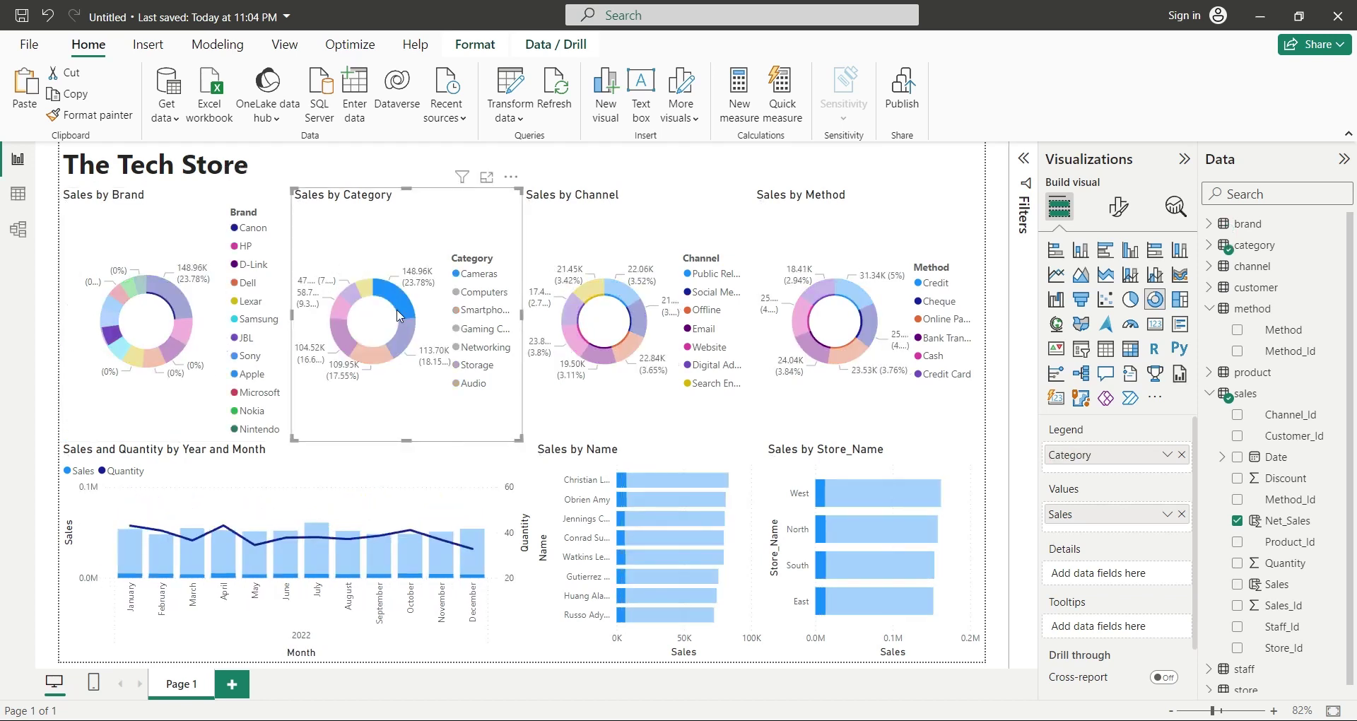
click(343, 320)
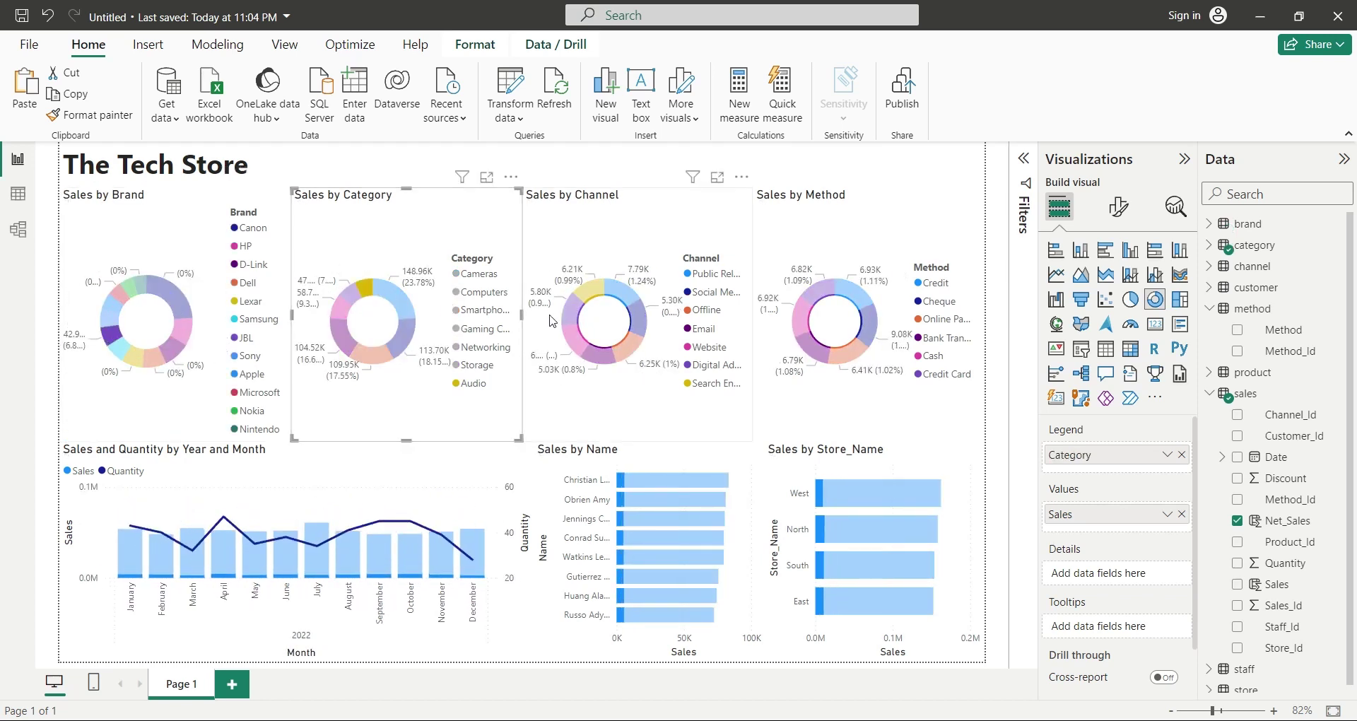